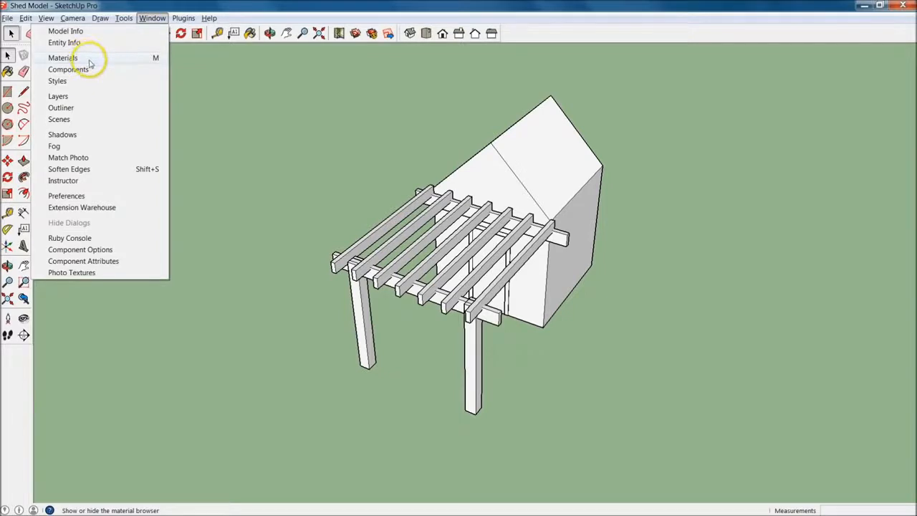
# Step: Browse the Materials library collections and examine the swatches in Colors
pyautogui.moveTo(798, 126); pyautogui.dragTo(784, 64)
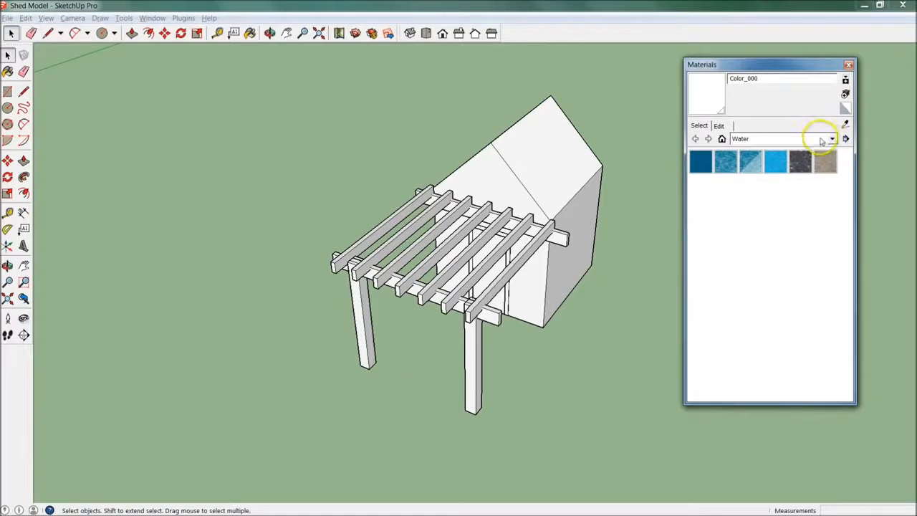
pyautogui.click(833, 138)
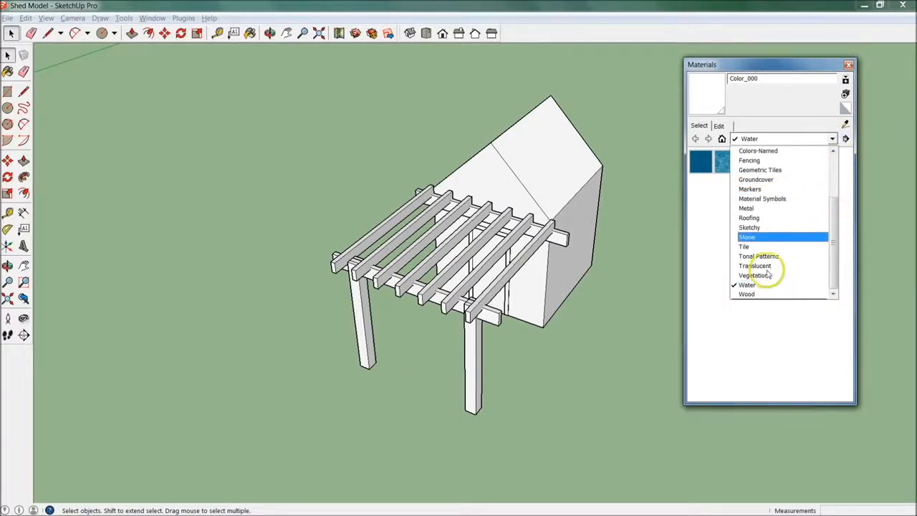
pyautogui.moveTo(835, 266); pyautogui.dragTo(848, 183)
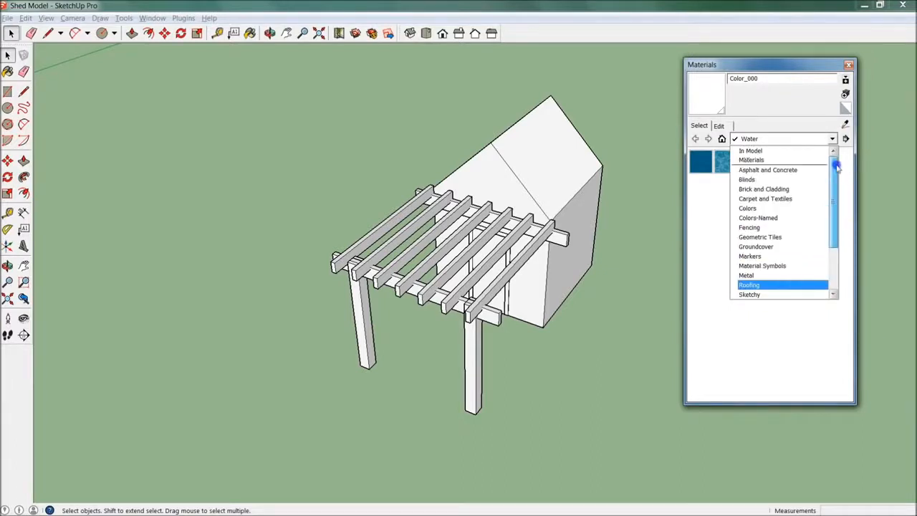
pyautogui.click(793, 208)
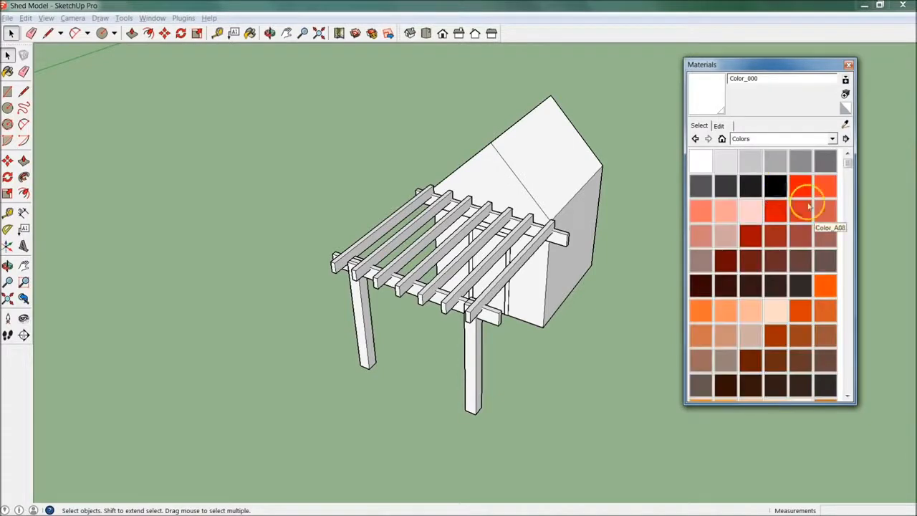
pyautogui.moveTo(848, 175)
pyautogui.mouseDown()
pyautogui.moveTo(850, 337)
pyautogui.moveTo(847, 162)
pyautogui.mouseUp()
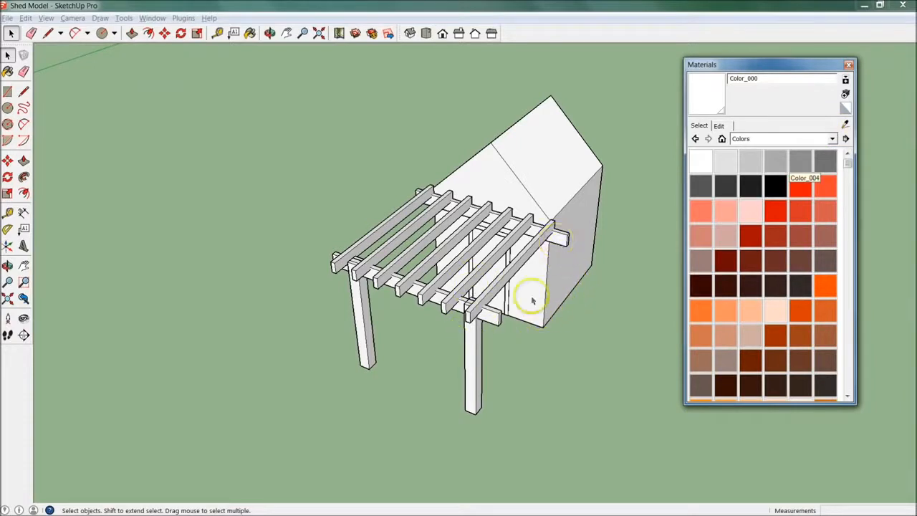
# Step: Choose the Wood_Cherry_Original material from the Wood collection
pyautogui.click(825, 140)
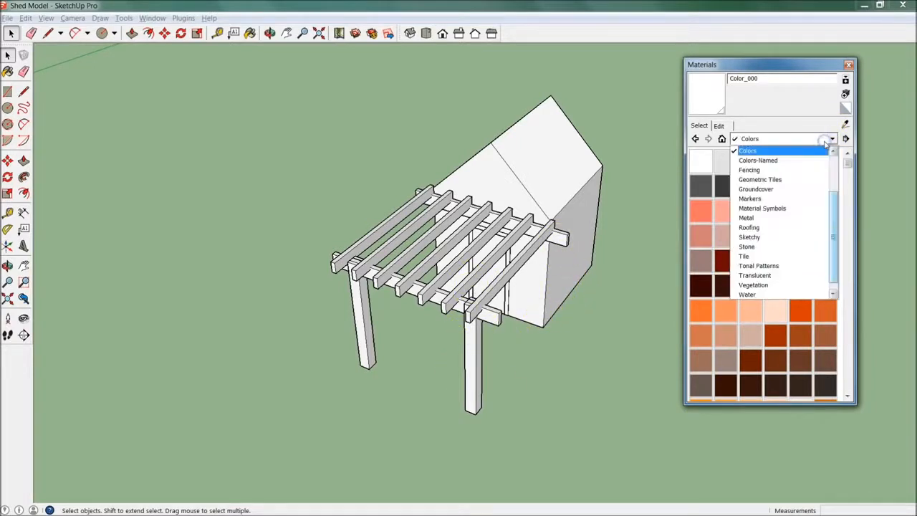
pyautogui.moveTo(832, 203); pyautogui.dragTo(831, 221)
pyautogui.click(778, 294)
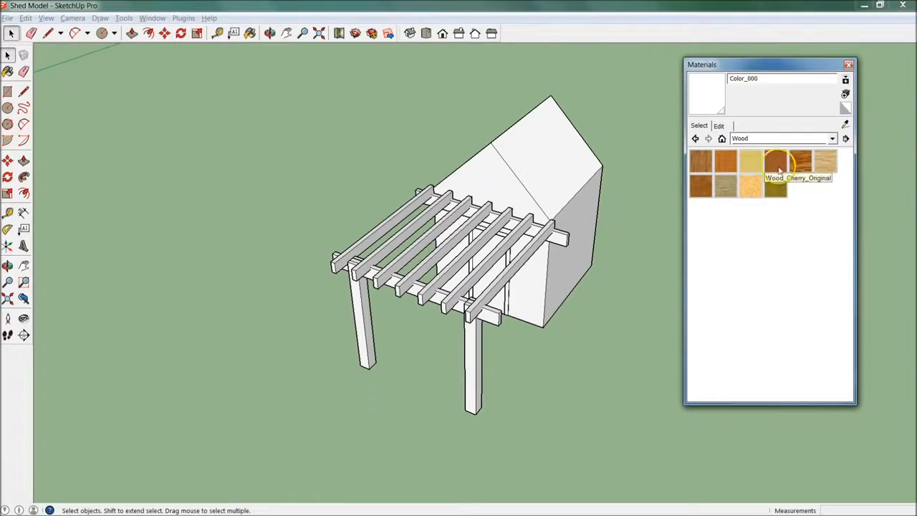
pyautogui.click(771, 168)
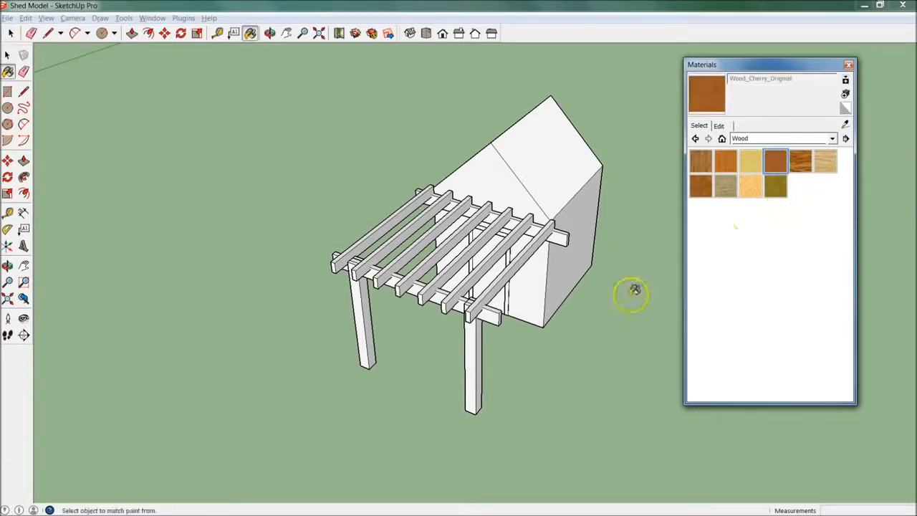
# Step: Open the pergola's rafter group and one of the middle rafters inside it for editing
pyautogui.moveTo(623, 305); pyautogui.dragTo(546, 336, button='middle')
pyautogui.press('space')
pyautogui.click(478, 315)
pyautogui.doubleClick(477, 316)
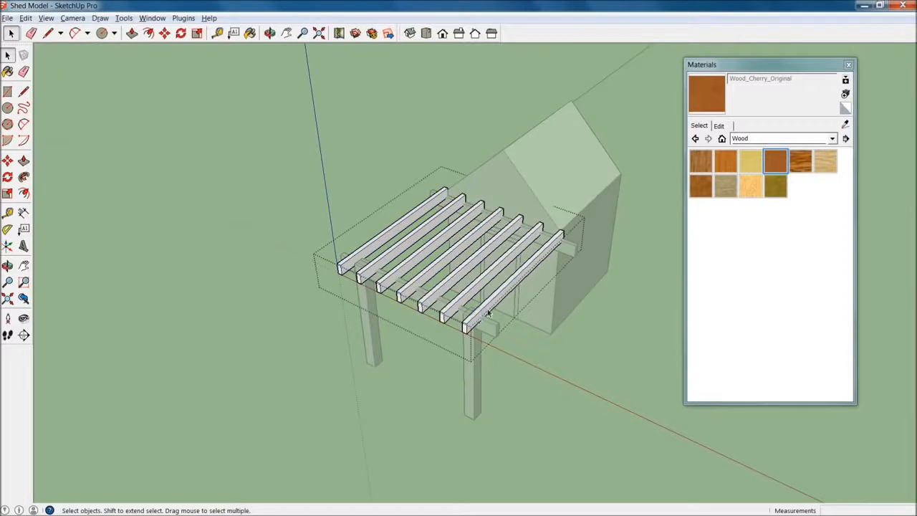
pyautogui.click(783, 153)
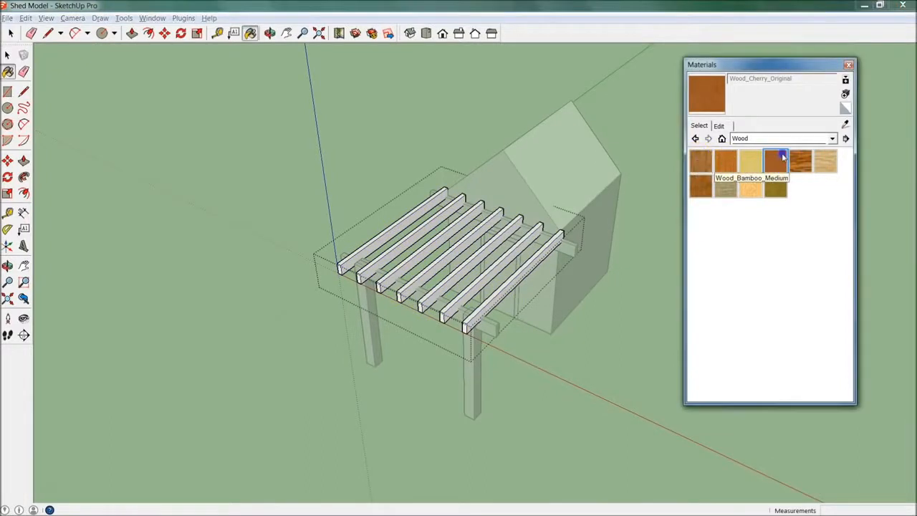
pyautogui.keyDown('alt'); pyautogui.click(470, 260); pyautogui.keyUp('alt')
pyautogui.scroll(3, 465, 265)
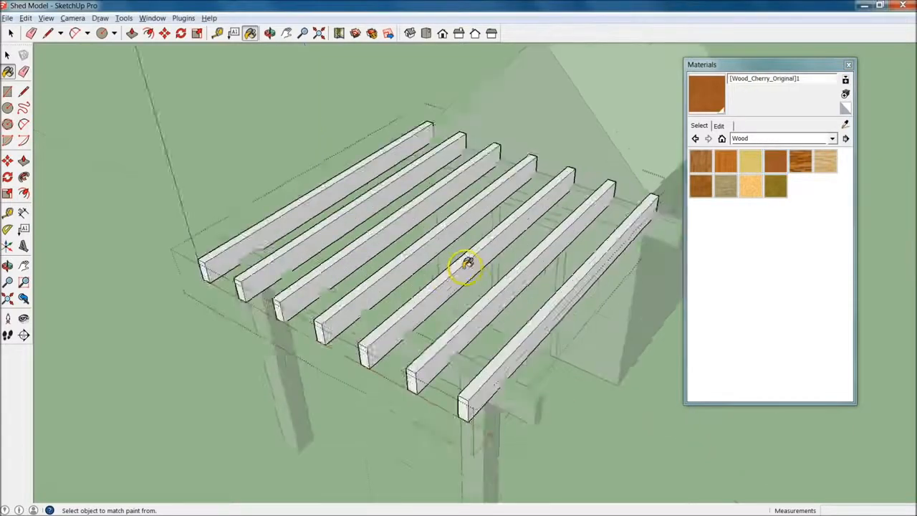
pyautogui.press('space')
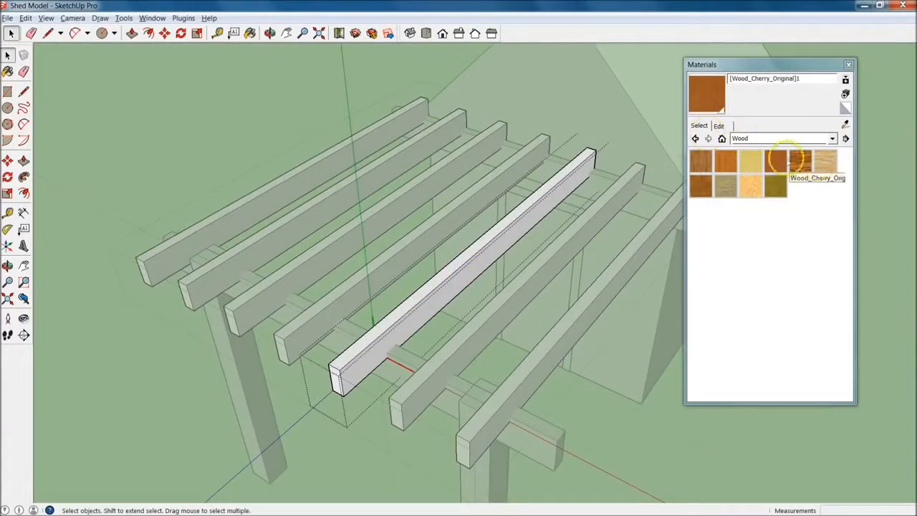
# Step: Try painting the open rafter's faces one at a time with Wood_Cherry_Original
pyautogui.click(775, 161)
pyautogui.click(409, 297)
pyautogui.moveTo(421, 305); pyautogui.dragTo(517, 275, button='middle')
pyautogui.click(483, 308)
pyautogui.moveTo(485, 307)
pyautogui.mouseDown(button='middle')
pyautogui.moveTo(547, 308)
pyautogui.moveTo(516, 212)
pyautogui.moveTo(522, 168)
pyautogui.mouseUp(button='middle')
pyautogui.click(522, 278)
pyautogui.scroll(4, 517, 176)
pyautogui.click(513, 172)
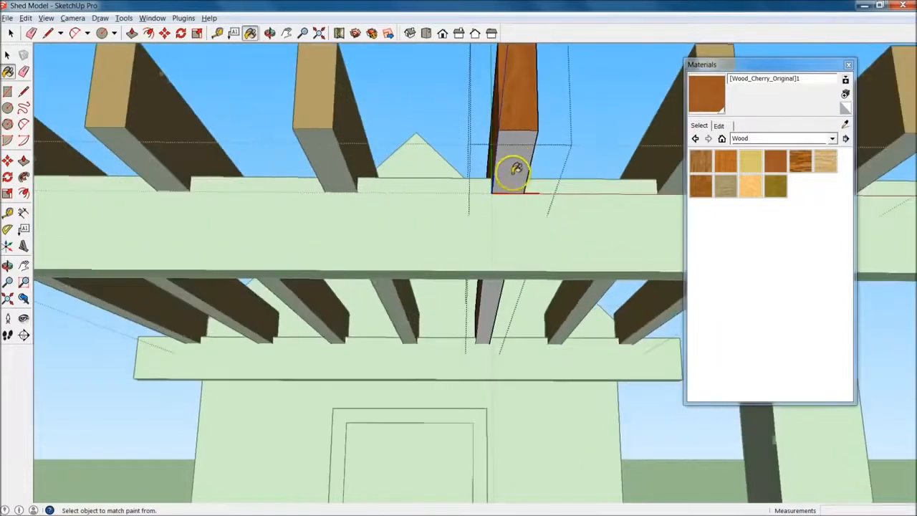
pyautogui.moveTo(542, 139); pyautogui.dragTo(469, 229, button='middle')
pyautogui.click(470, 229)
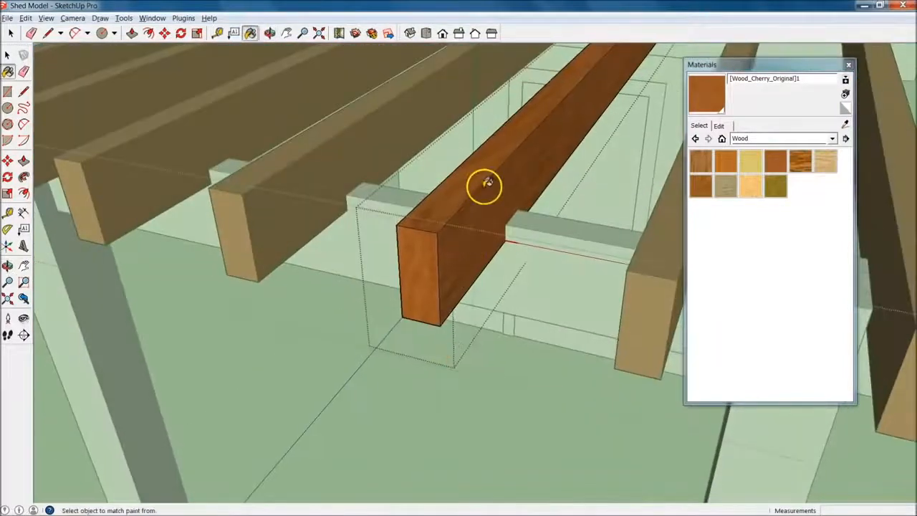
# Step: Undo the face-by-face painting of the rafter
pyautogui.hotkey('ctrl', 'z')
pyautogui.hotkey('ctrl', 'z')
pyautogui.hotkey('ctrl', 'z')
pyautogui.hotkey('ctrl', 'z')
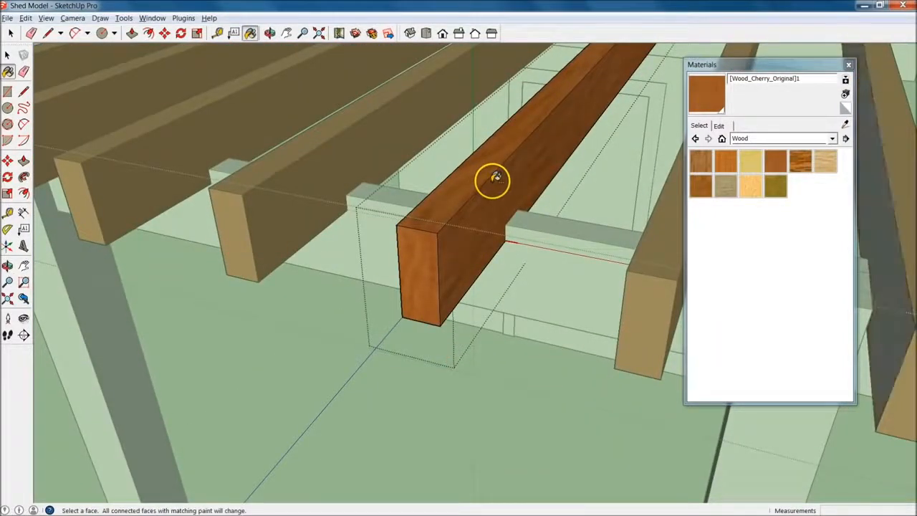
# Step: Select all connected geometry of the rafter, paint it with Wood_Cherry_Original in one go, and exit the rafter and its group
pyautogui.moveTo(494, 179)
pyautogui.mouseDown(button='middle')
pyautogui.moveTo(497, 217)
pyautogui.moveTo(485, 192)
pyautogui.mouseUp(button='middle')
pyautogui.press('space')
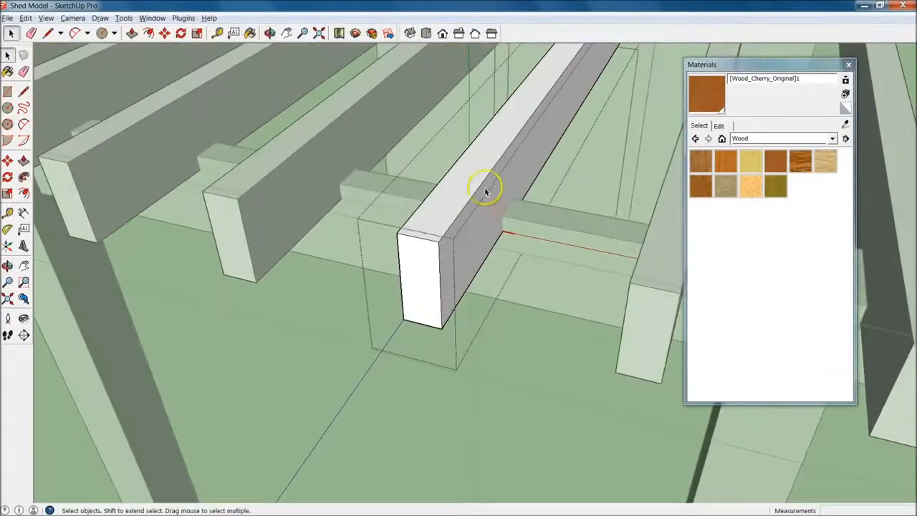
pyautogui.tripleClick(480, 170)
pyautogui.moveTo(461, 280)
pyautogui.mouseDown(button='middle')
pyautogui.moveTo(506, 88)
pyautogui.moveTo(575, 24)
pyautogui.moveTo(747, 268)
pyautogui.moveTo(436, 295)
pyautogui.moveTo(494, 186)
pyautogui.moveTo(494, 301)
pyautogui.moveTo(508, 193)
pyautogui.mouseUp(button='middle')
pyautogui.press('b')
pyautogui.click(499, 179)
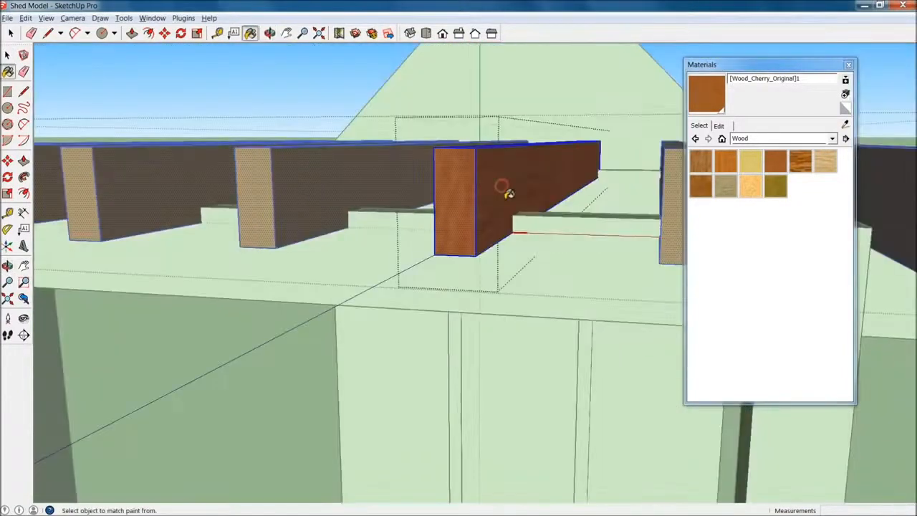
pyautogui.moveTo(444, 81)
pyautogui.mouseDown(button='middle')
pyautogui.moveTo(442, 231)
pyautogui.moveTo(483, 62)
pyautogui.moveTo(528, 123)
pyautogui.moveTo(662, 241)
pyautogui.mouseUp(button='middle')
pyautogui.press('space')
pyautogui.scroll(-5, 508, 344)
pyautogui.moveTo(508, 344); pyautogui.dragTo(494, 358, button='middle')
pyautogui.press('space')
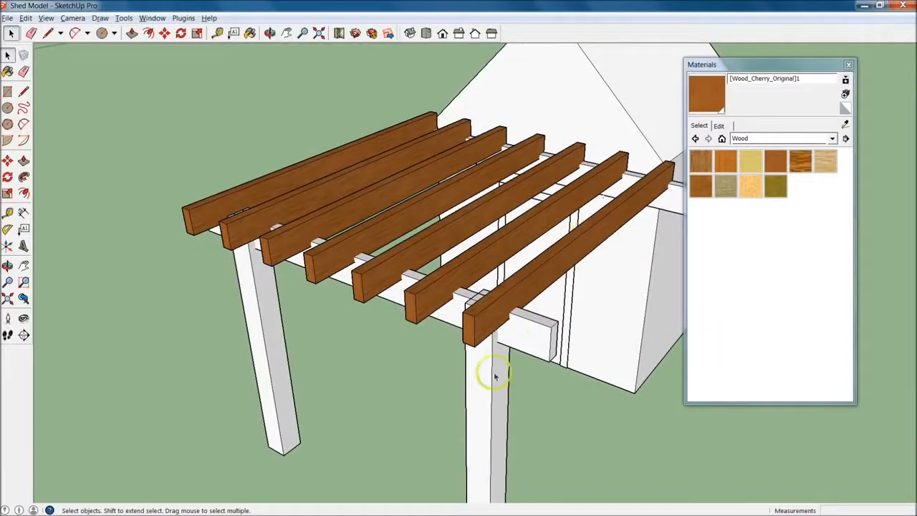
# Step: Start creating a new material based on the cherry wood and name it Dark_Cherry_Wood
pyautogui.moveTo(480, 418); pyautogui.dragTo(484, 258, button='middle')
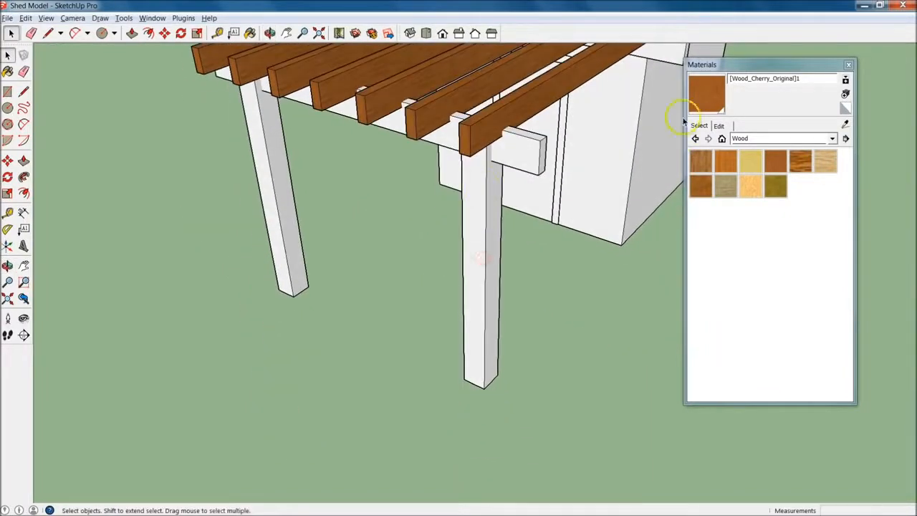
pyautogui.moveTo(751, 63); pyautogui.dragTo(777, 73)
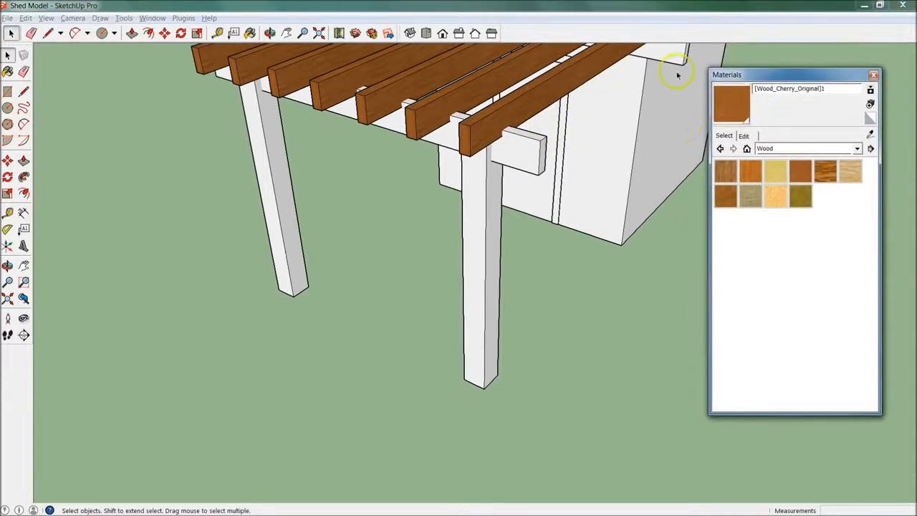
pyautogui.click(869, 104)
pyautogui.click(809, 218)
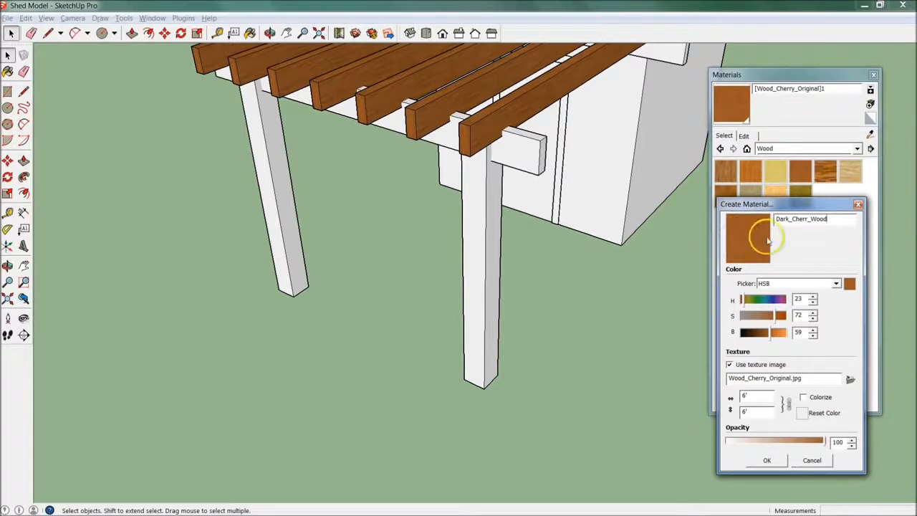
pyautogui.click(807, 220)
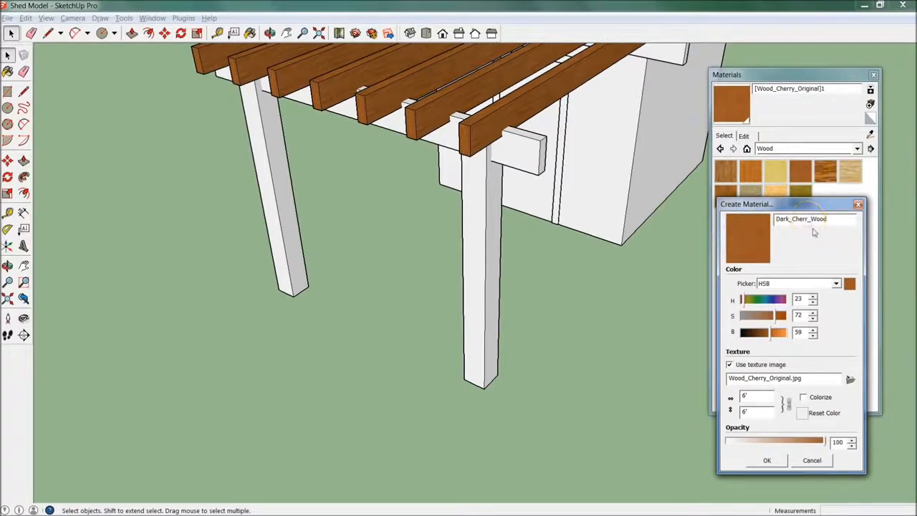
pyautogui.write('y')
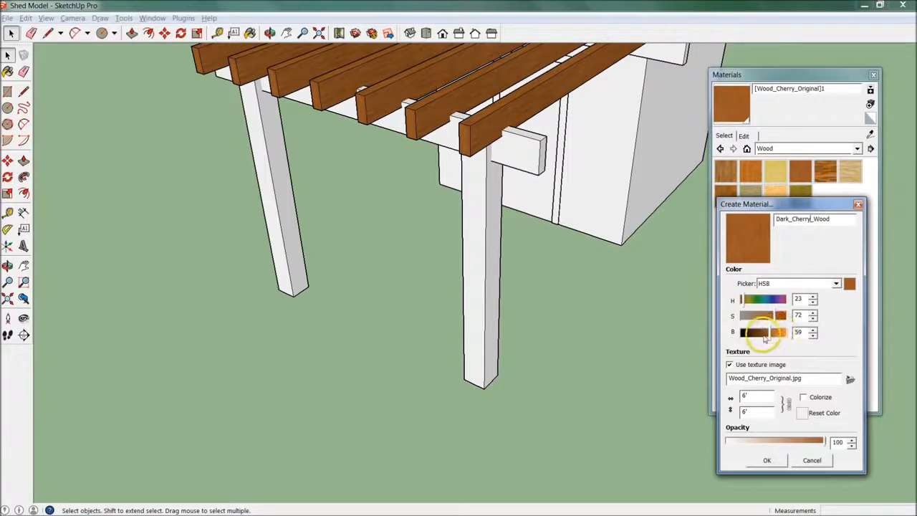
# Step: Switch the new material's color picker to Color Wheel and shift its color to neutral grey
pyautogui.click(820, 284)
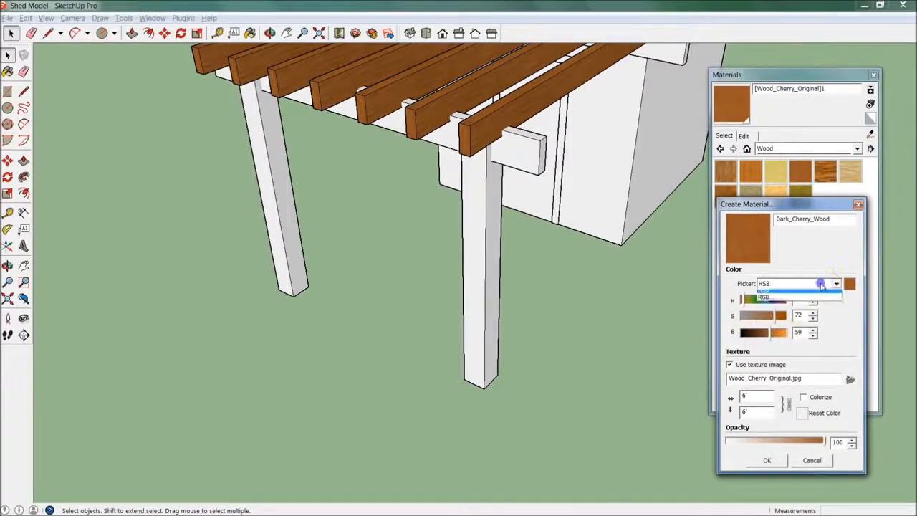
pyautogui.click(808, 296)
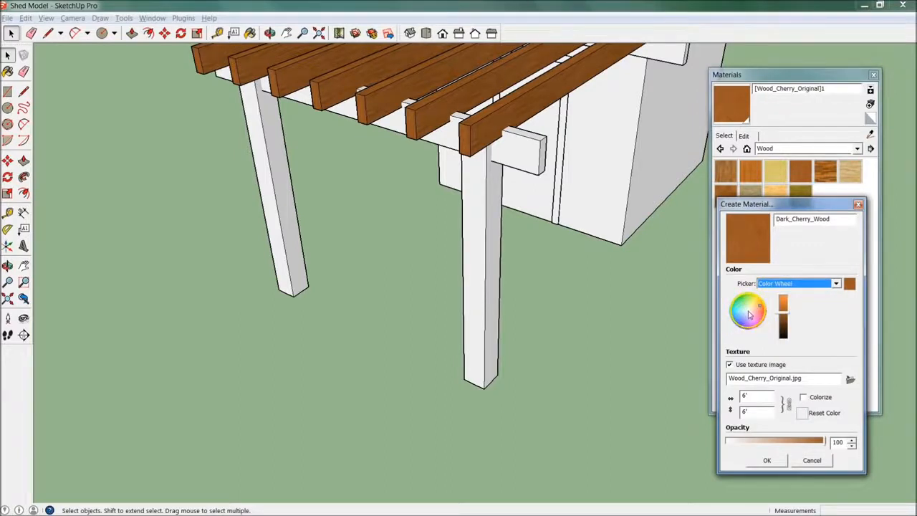
pyautogui.moveTo(751, 313)
pyautogui.mouseDown()
pyautogui.moveTo(756, 307)
pyautogui.moveTo(745, 318)
pyautogui.moveTo(754, 314)
pyautogui.moveTo(747, 310)
pyautogui.mouseUp()
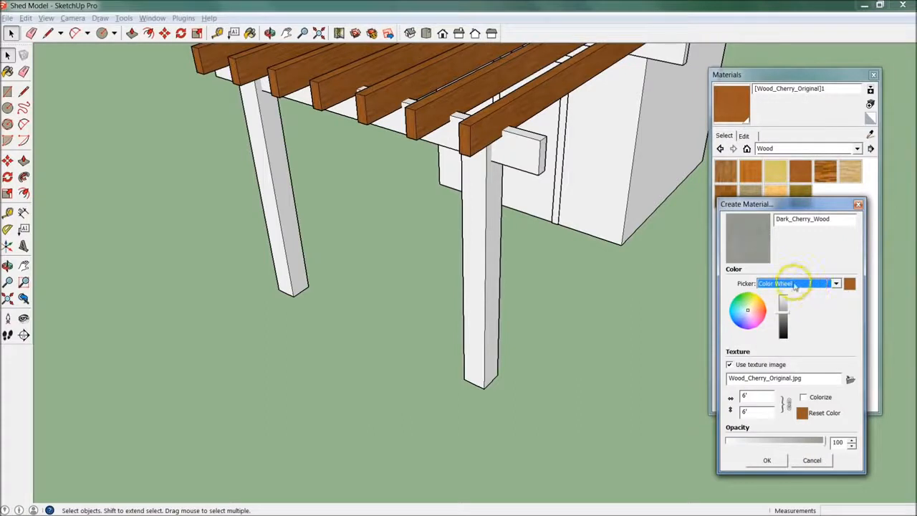
# Step: Examine the RGB, HSB and HLS picker modes for the new material's color
pyautogui.click(783, 284)
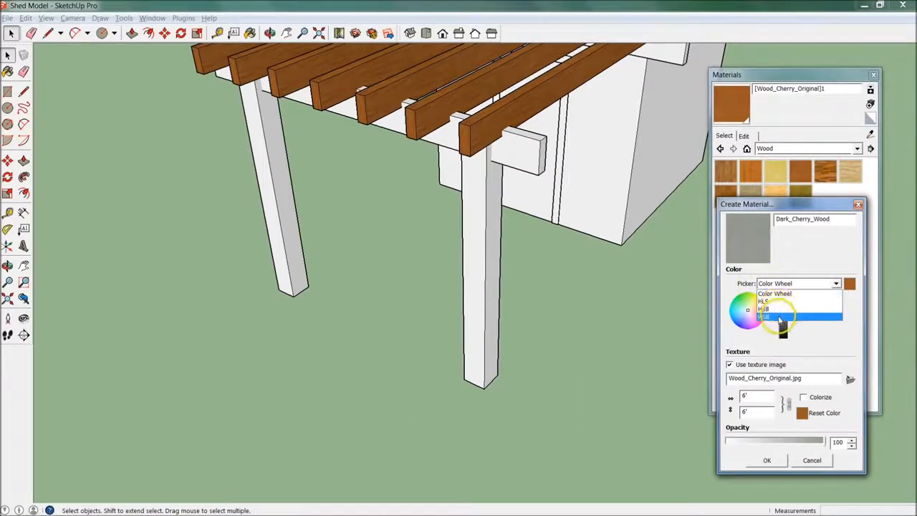
pyautogui.click(777, 316)
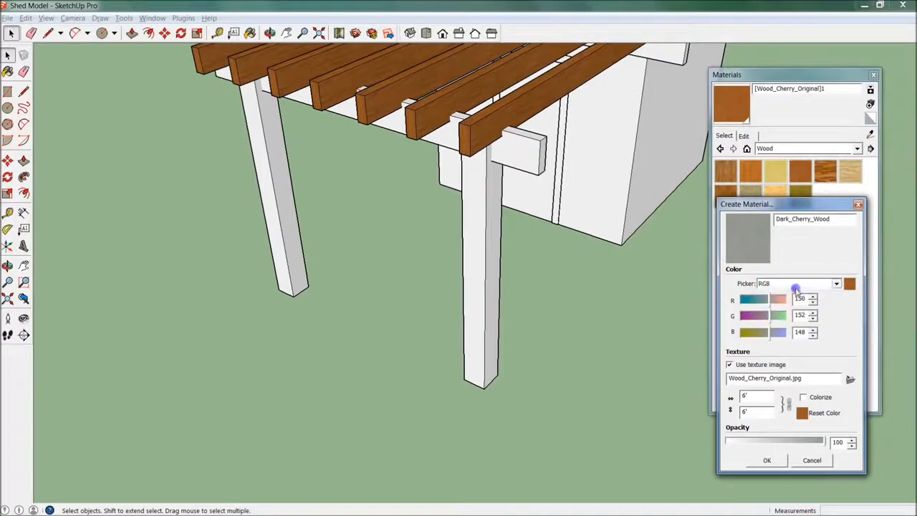
pyautogui.click(799, 285)
pyautogui.click(787, 310)
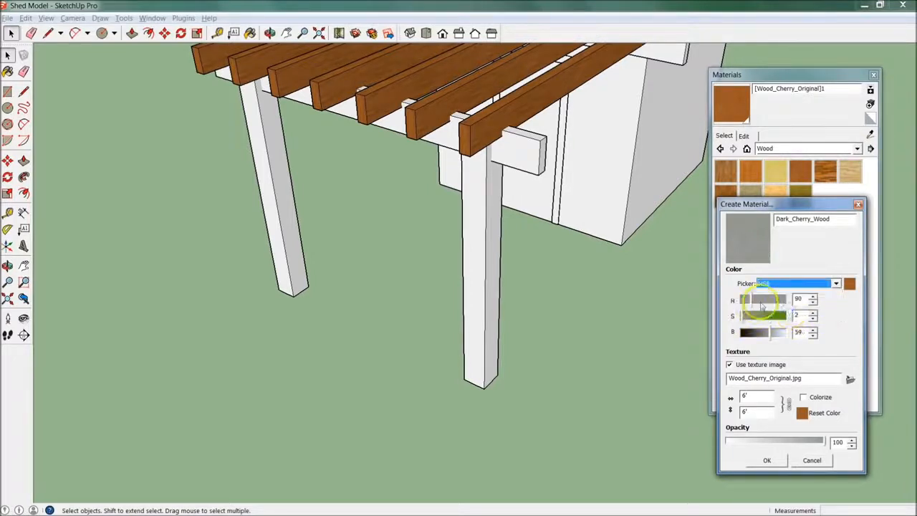
pyautogui.click(802, 285)
pyautogui.click(797, 301)
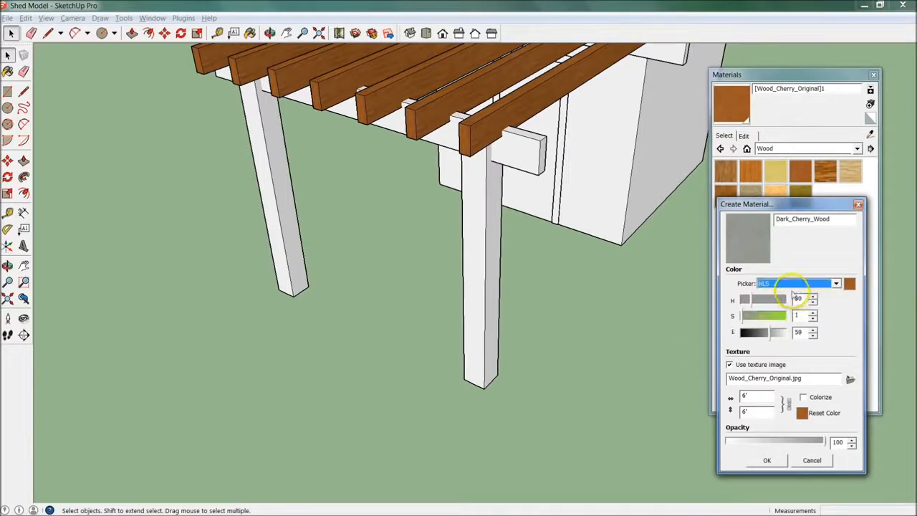
# Step: Return to the Color Wheel, try several muted tints on the material, and reset its color to the original
pyautogui.click(804, 285)
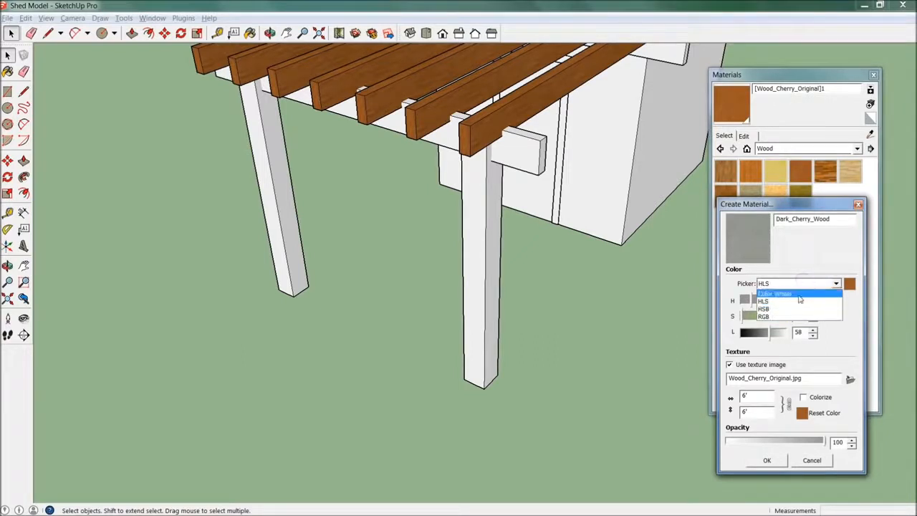
pyautogui.click(790, 293)
pyautogui.click(747, 310)
pyautogui.click(750, 315)
pyautogui.click(746, 309)
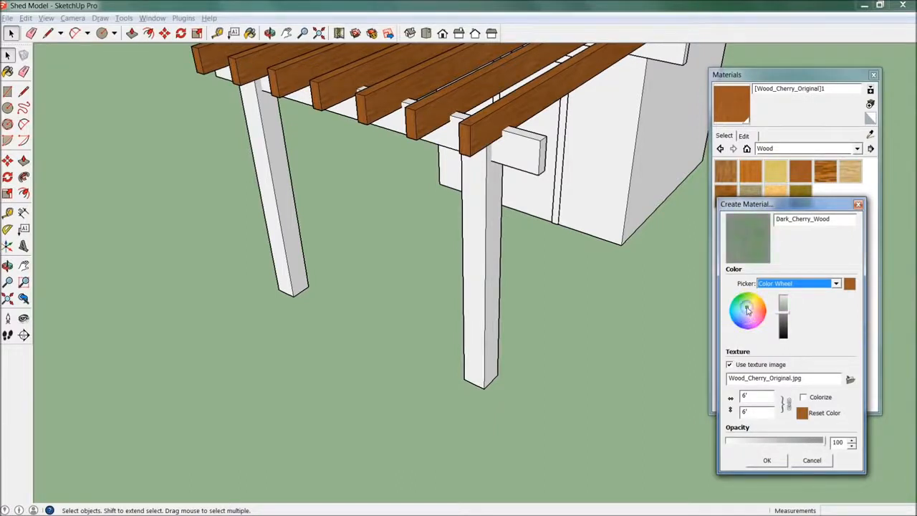
pyautogui.click(748, 311)
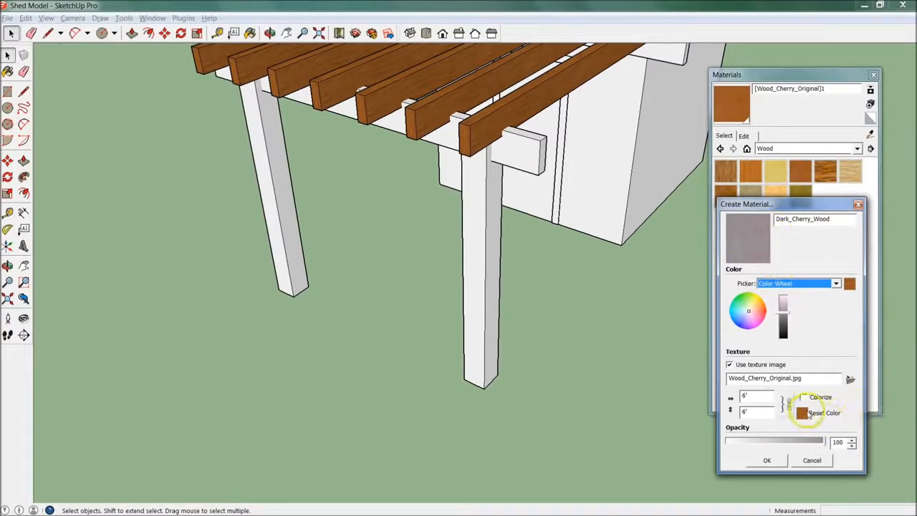
pyautogui.click(801, 414)
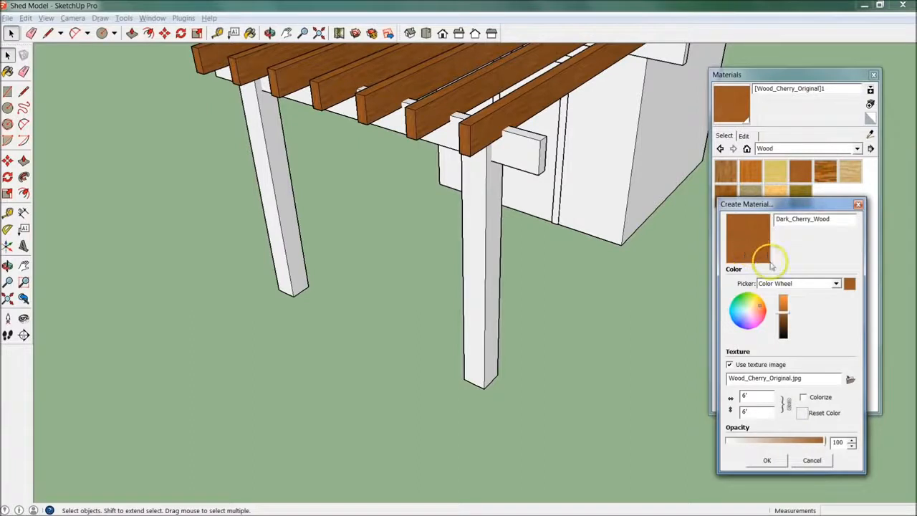
# Step: Darken Dark_Cherry_Wood to a deep brown with the Color Wheel's brightness slider and create the material
pyautogui.click(786, 284)
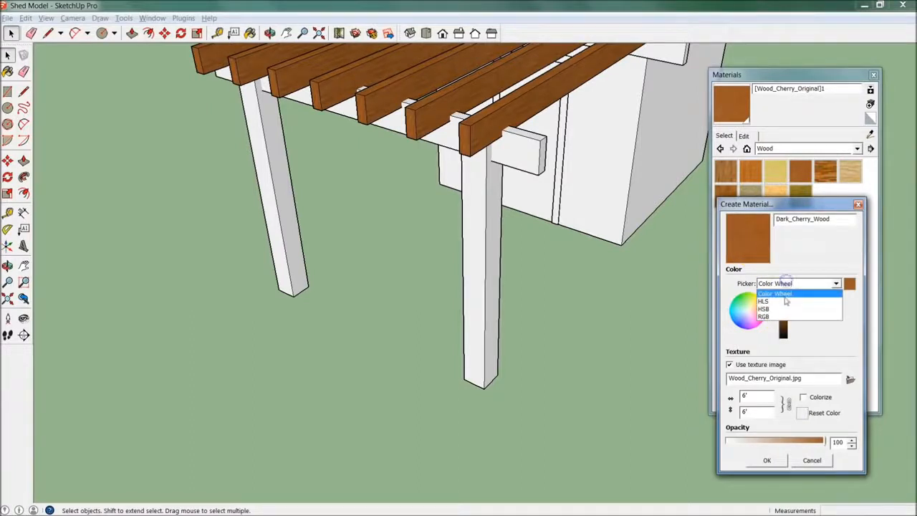
pyautogui.click(785, 301)
pyautogui.click(786, 285)
pyautogui.click(784, 294)
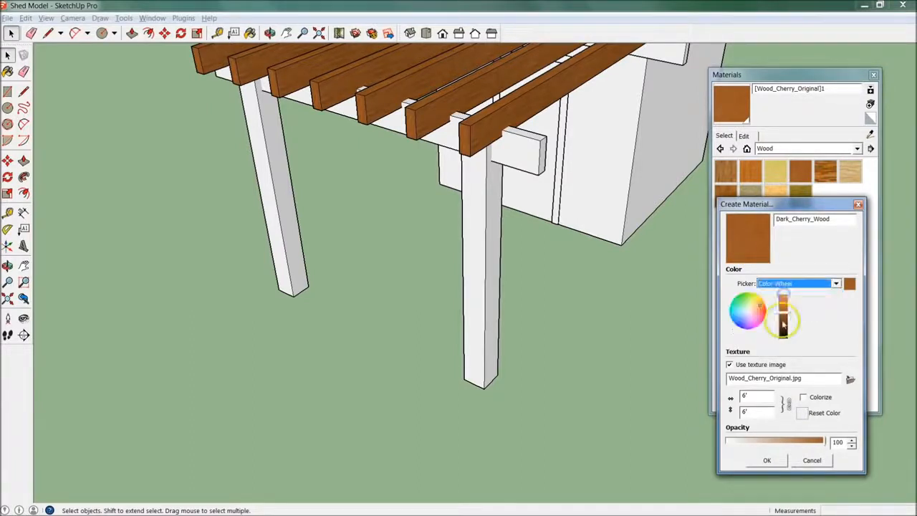
pyautogui.click(782, 324)
pyautogui.moveTo(784, 326)
pyautogui.mouseDown()
pyautogui.moveTo(784, 304)
pyautogui.moveTo(785, 325)
pyautogui.mouseUp()
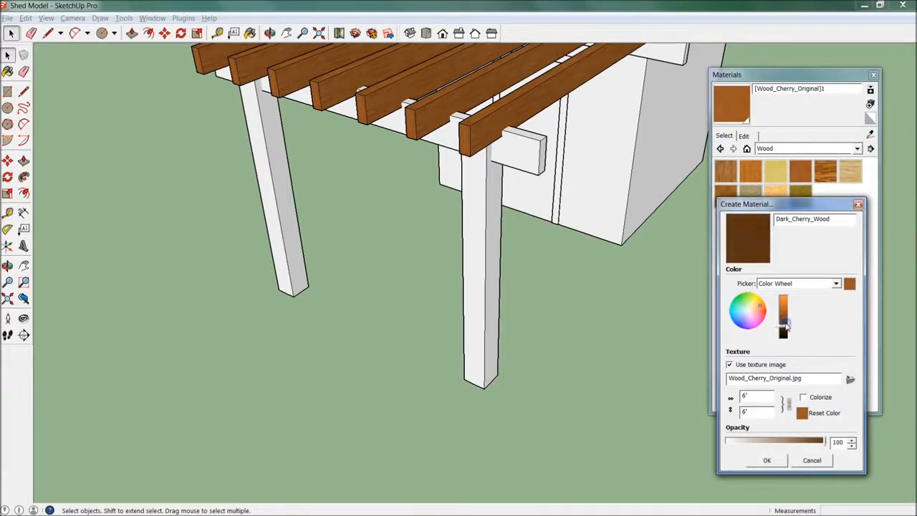
pyautogui.moveTo(786, 322); pyautogui.dragTo(786, 328)
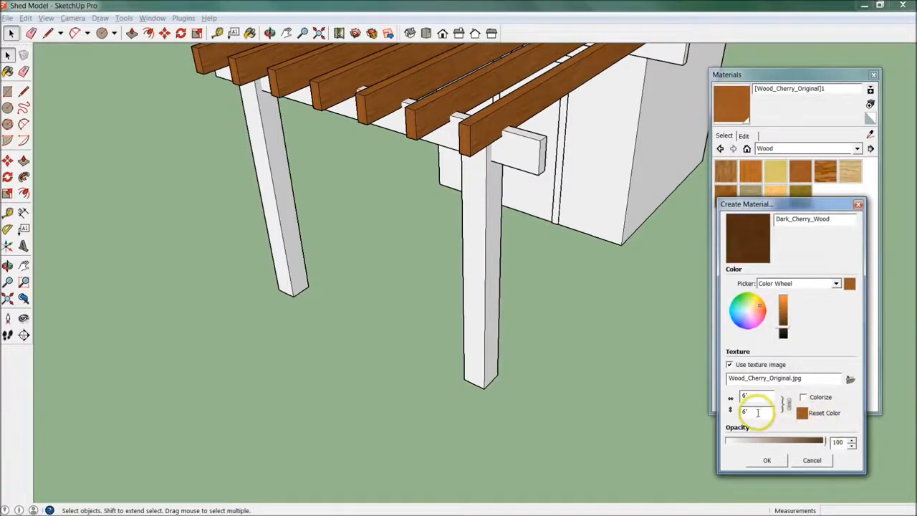
pyautogui.click(764, 460)
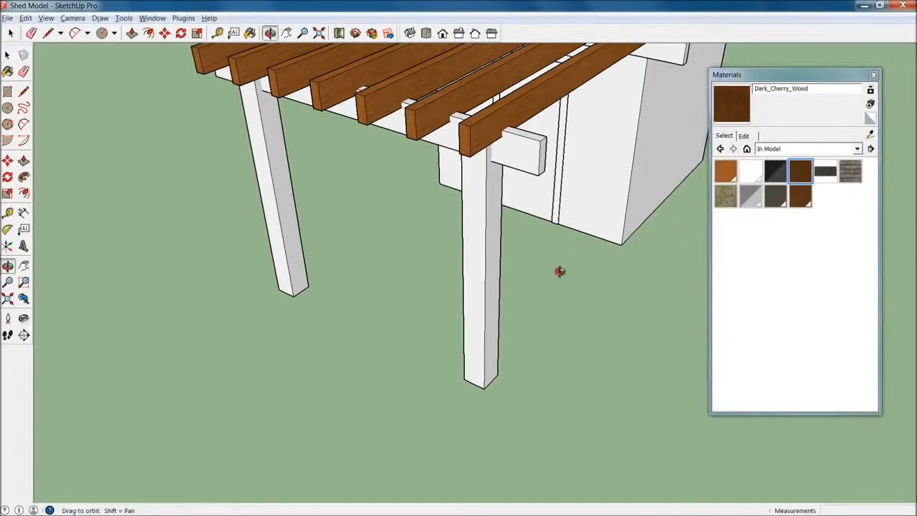
# Step: Open the front pergola post for editing, paint it with Dark_Cherry_Wood, and leave the group
pyautogui.doubleClick(478, 219)
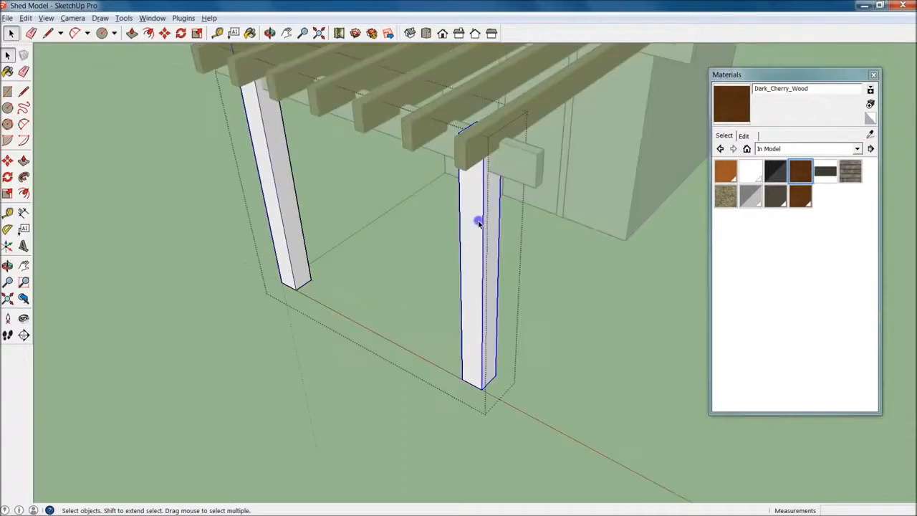
pyautogui.doubleClick(476, 270)
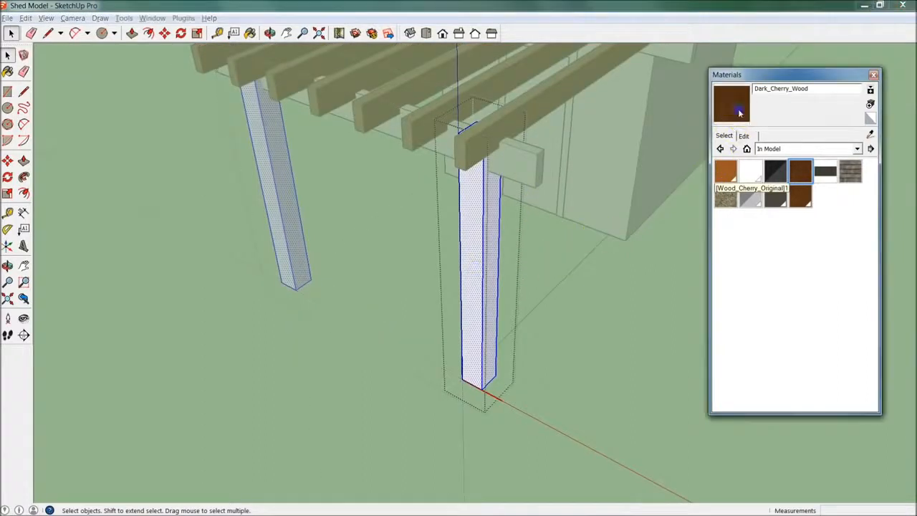
pyautogui.click(480, 334)
pyautogui.moveTo(480, 333)
pyautogui.mouseDown(button='middle')
pyautogui.moveTo(499, 341)
pyautogui.moveTo(466, 358)
pyautogui.moveTo(506, 397)
pyautogui.mouseUp(button='middle')
pyautogui.press('space')
pyautogui.click(592, 370)
pyautogui.scroll(-4, 593, 294)
pyautogui.click(670, 385)
pyautogui.moveTo(624, 327)
pyautogui.mouseDown(button='middle')
pyautogui.moveTo(585, 354)
pyautogui.moveTo(669, 275)
pyautogui.moveTo(396, 330)
pyautogui.moveTo(423, 301)
pyautogui.mouseUp(button='middle')
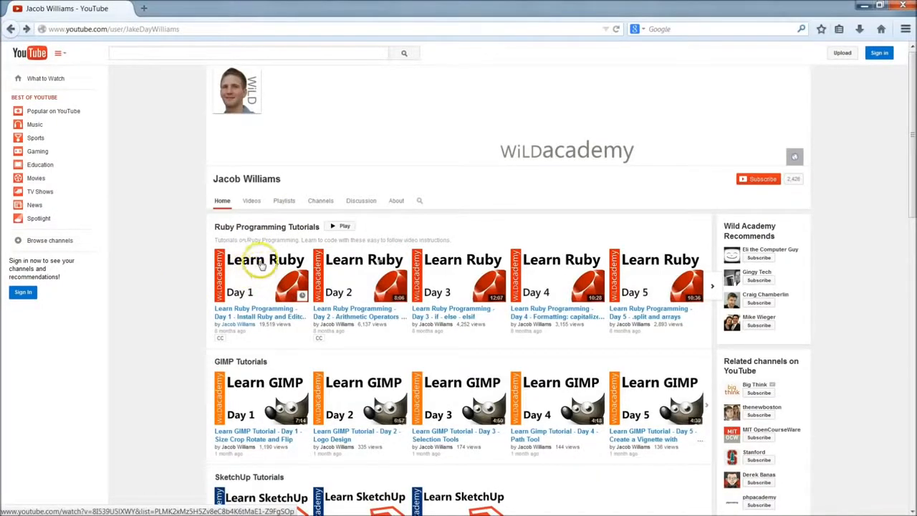
# Step: Switch to the web browser and look through the tutorial playlists on the YouTube channel page
pyautogui.scroll(-2, 198, 217)
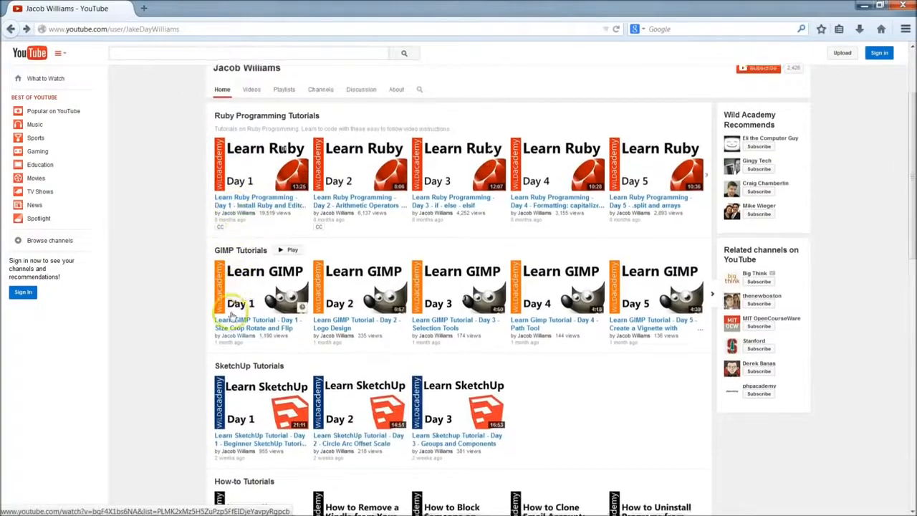
pyautogui.scroll(-1, 228, 305)
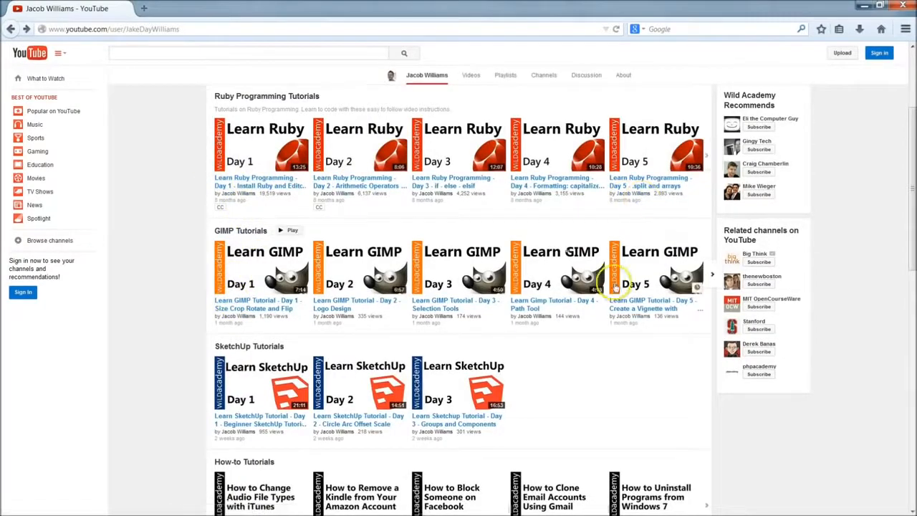
pyautogui.scroll(-2, 384, 311)
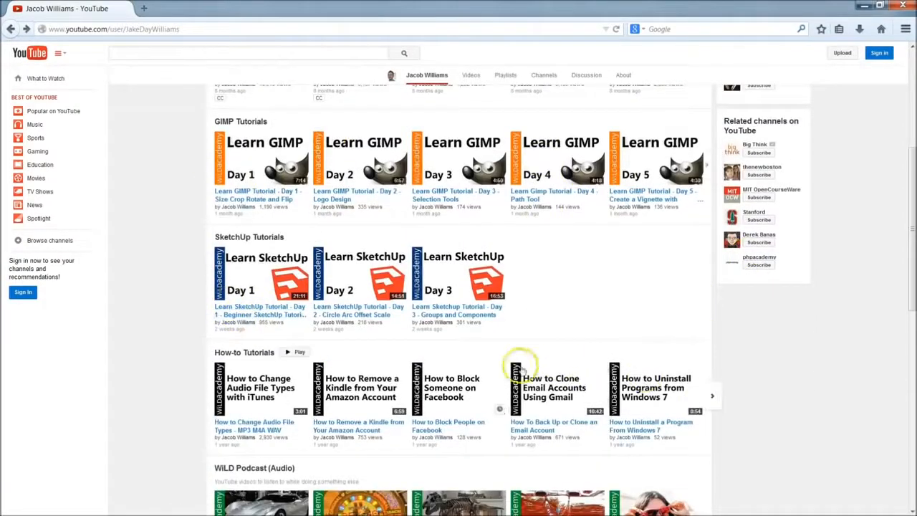
pyautogui.scroll(-5, 430, 395)
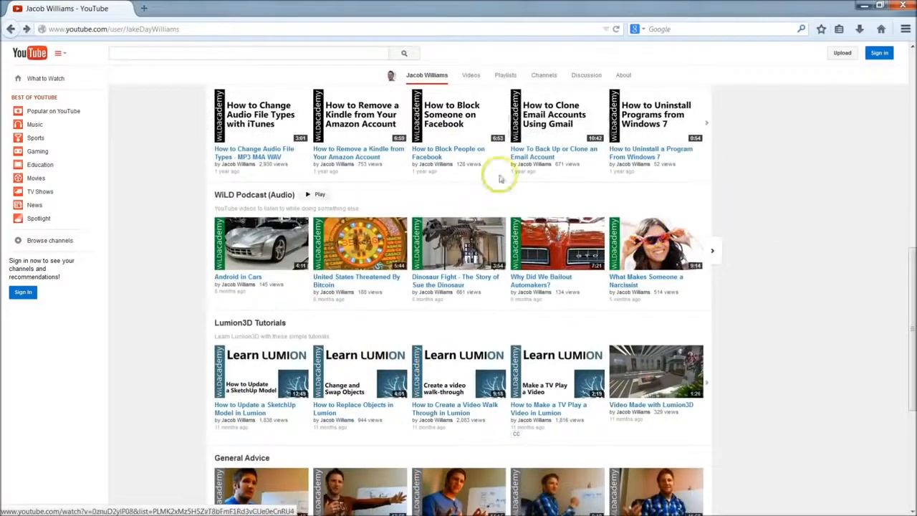
pyautogui.scroll(-1, 366, 379)
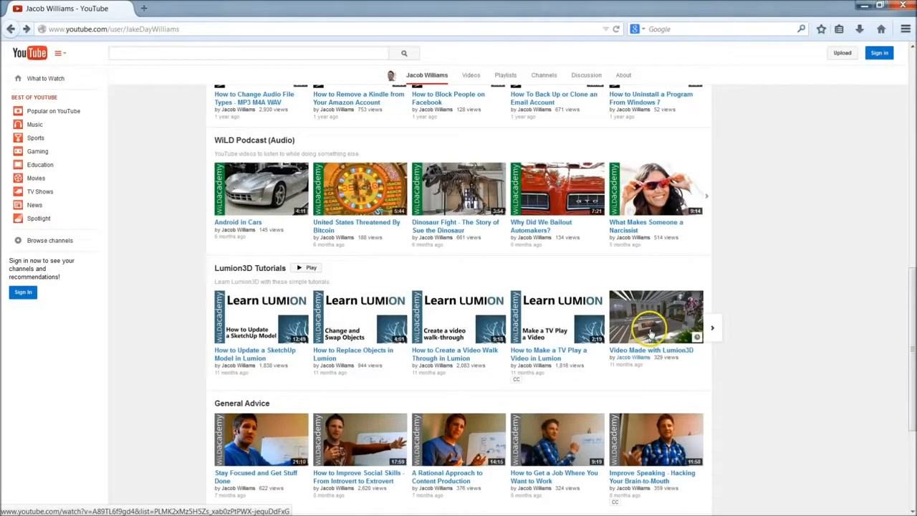
pyautogui.scroll(-3, 374, 380)
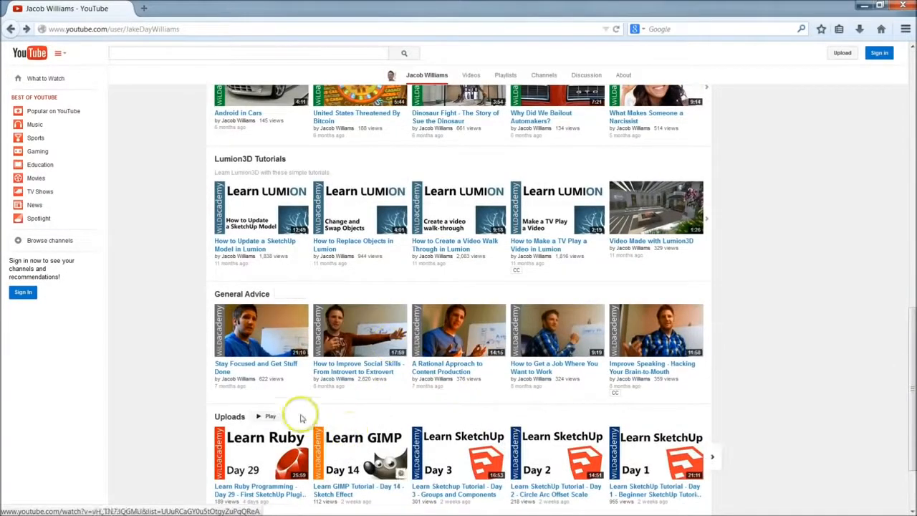
pyautogui.scroll(-3, 301, 418)
pyautogui.scroll(15, 292, 408)
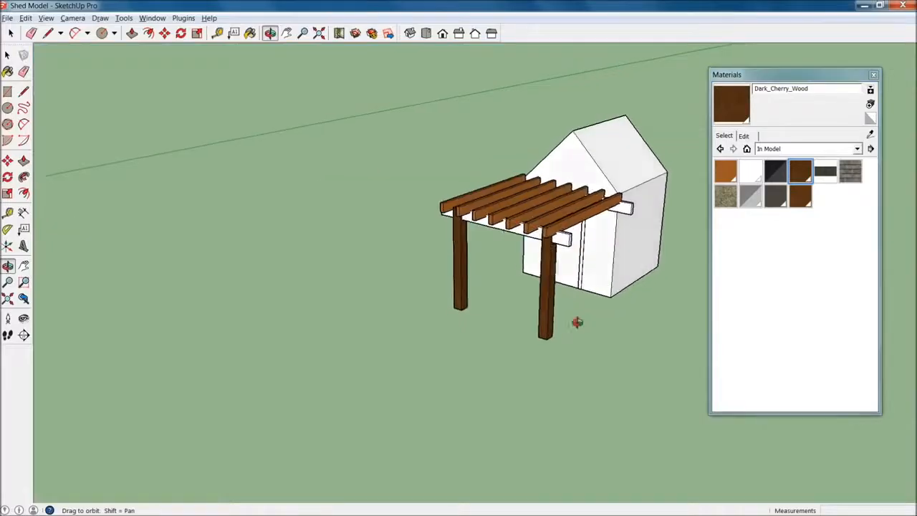
# Step: Open the pergola's front cross beam for editing and select its geometry
pyautogui.moveTo(577, 322); pyautogui.dragTo(533, 281, button='middle')
pyautogui.scroll(5, 533, 281)
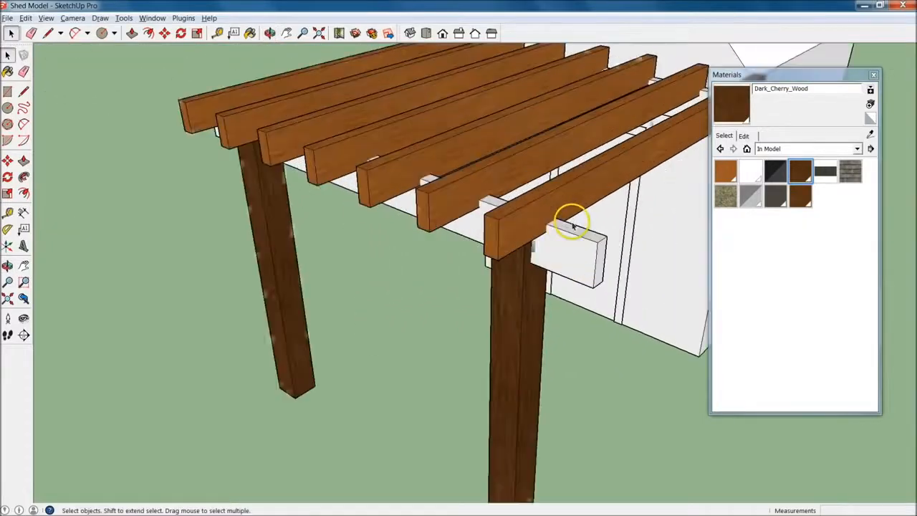
pyautogui.doubleClick(581, 265)
pyautogui.moveTo(503, 228)
pyautogui.mouseDown(button='middle')
pyautogui.moveTo(608, 266)
pyautogui.moveTo(508, 344)
pyautogui.moveTo(589, 358)
pyautogui.moveTo(569, 320)
pyautogui.moveTo(184, 321)
pyautogui.moveTo(449, 291)
pyautogui.moveTo(248, 272)
pyautogui.moveTo(551, 240)
pyautogui.moveTo(754, 303)
pyautogui.moveTo(800, 342)
pyautogui.moveTo(552, 379)
pyautogui.moveTo(595, 203)
pyautogui.moveTo(563, 253)
pyautogui.moveTo(573, 247)
pyautogui.mouseUp(button='middle')
pyautogui.click(590, 360)
# Step: Choose the in-model [Wood_Cherry_Original]1 material and show its complete edit settings in an enlarged Materials window
pyautogui.click(725, 170)
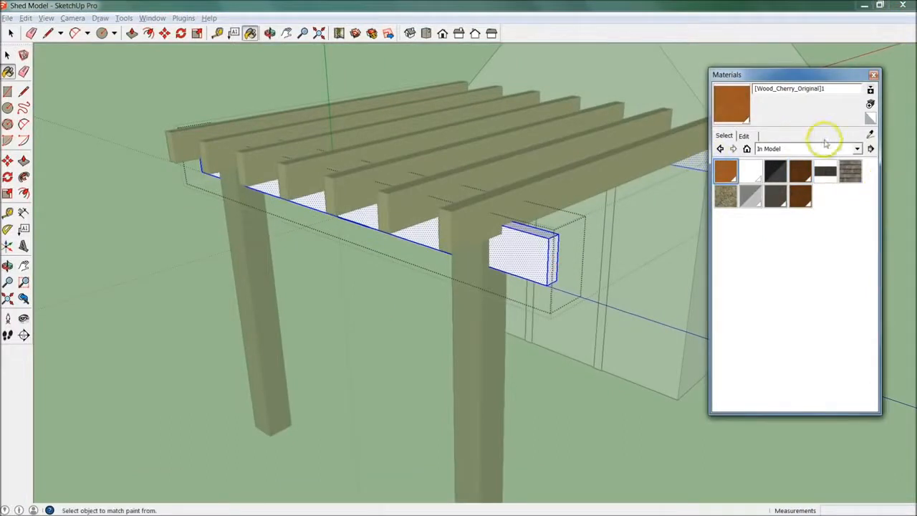
pyautogui.click(746, 134)
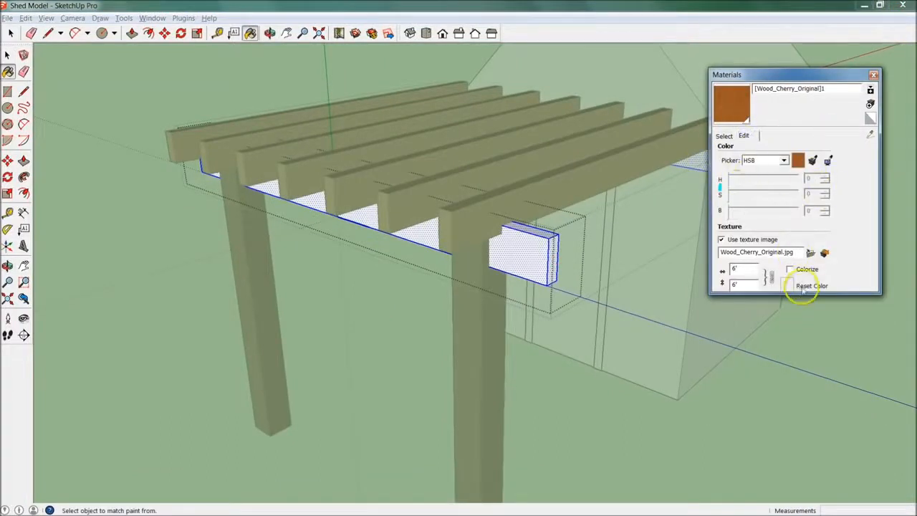
pyautogui.moveTo(800, 292); pyautogui.dragTo(819, 491)
# Step: Paint the selected cross beam with the [Wood_Cherry_Original]1 material and inspect the grain up close
pyautogui.click(533, 232)
pyautogui.moveTo(528, 250); pyautogui.dragTo(540, 315, button='middle')
pyautogui.press('b')
pyautogui.scroll(5, 510, 289)
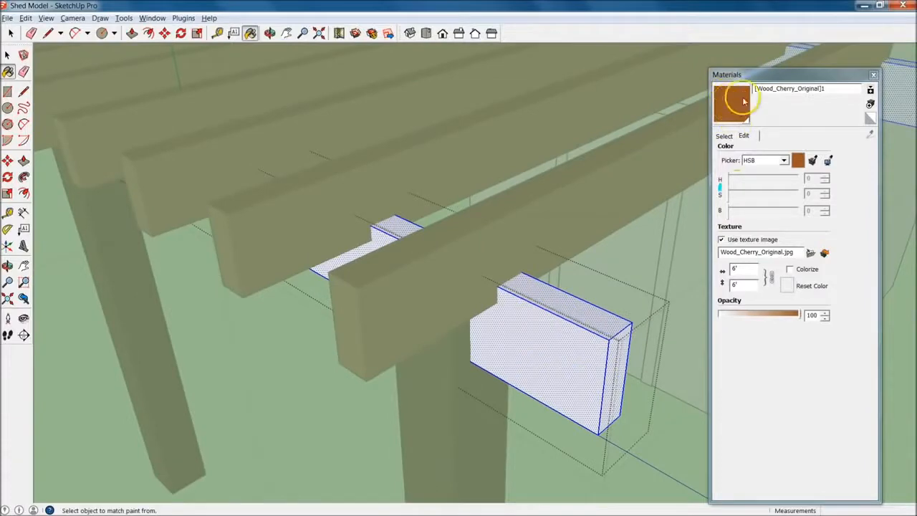
pyautogui.moveTo(671, 250); pyautogui.dragTo(608, 303, button='middle')
pyautogui.scroll(3, 580, 236)
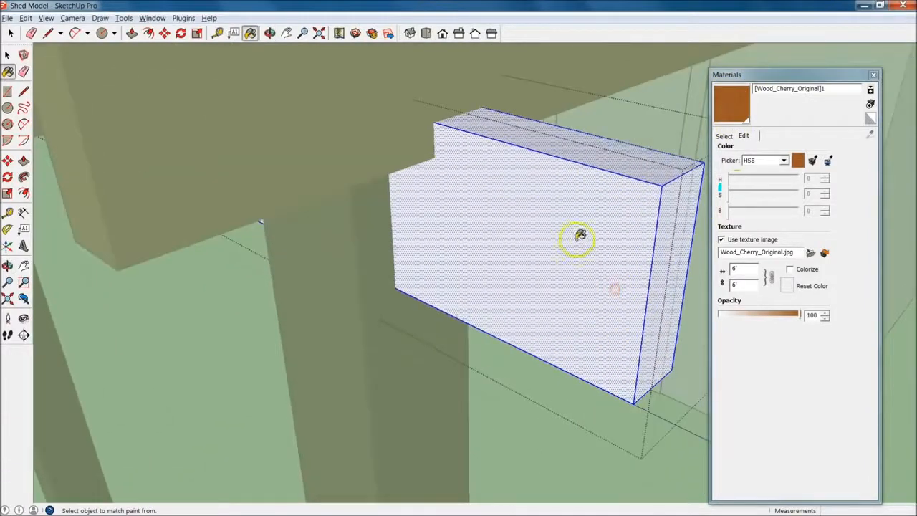
pyautogui.scroll(2, 580, 236)
pyautogui.moveTo(594, 262); pyautogui.dragTo(607, 275, button='middle')
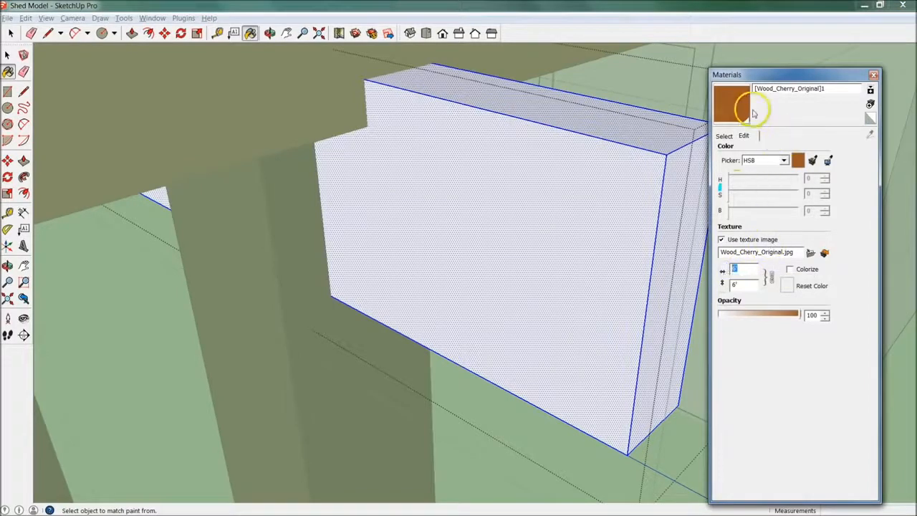
pyautogui.click(590, 219)
pyautogui.scroll(5, 587, 231)
pyautogui.moveTo(583, 238)
pyautogui.mouseDown(button='middle')
pyautogui.moveTo(606, 274)
pyautogui.moveTo(628, 249)
pyautogui.mouseUp(button='middle')
pyautogui.scroll(-5, 628, 249)
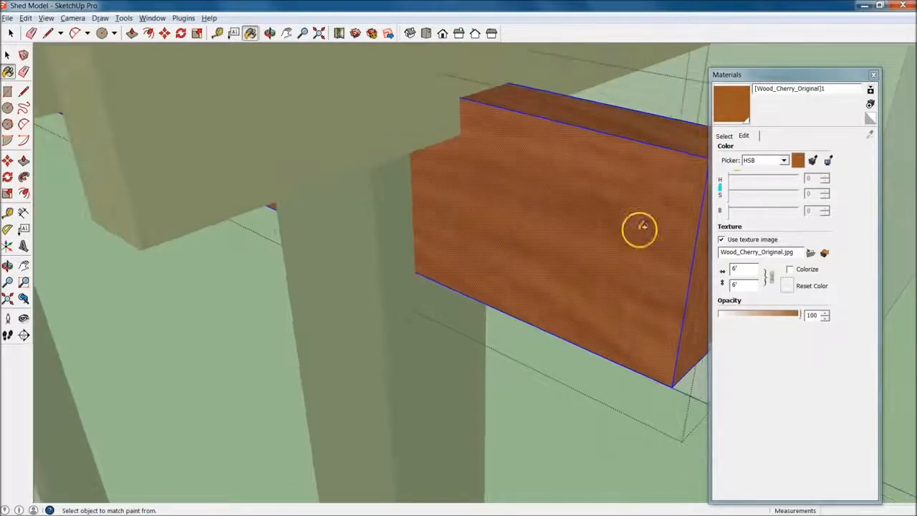
pyautogui.moveTo(590, 274)
pyautogui.mouseDown(button='middle')
pyautogui.moveTo(430, 311)
pyautogui.moveTo(344, 317)
pyautogui.moveTo(589, 308)
pyautogui.mouseUp(button='middle')
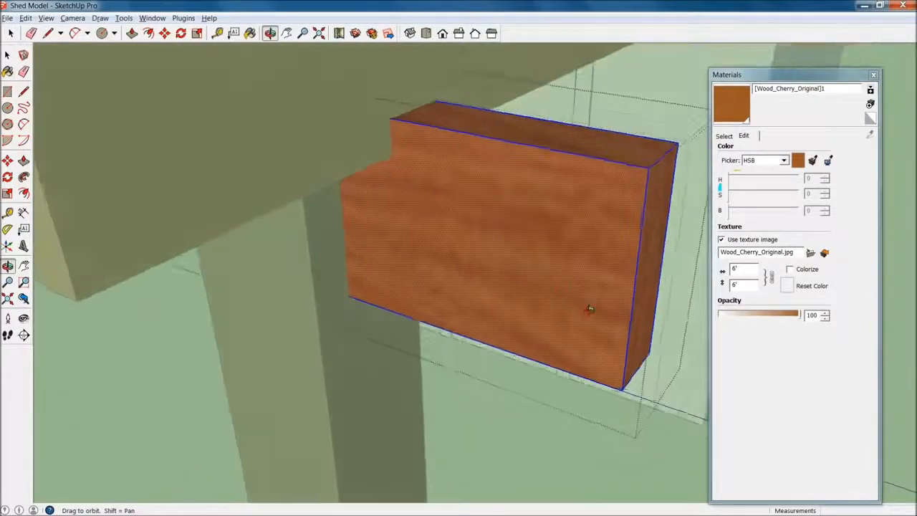
# Step: Try texture widths of 36, 24 and 12 inches on the cherry material
pyautogui.press('b')
pyautogui.doubleClick(732, 268)
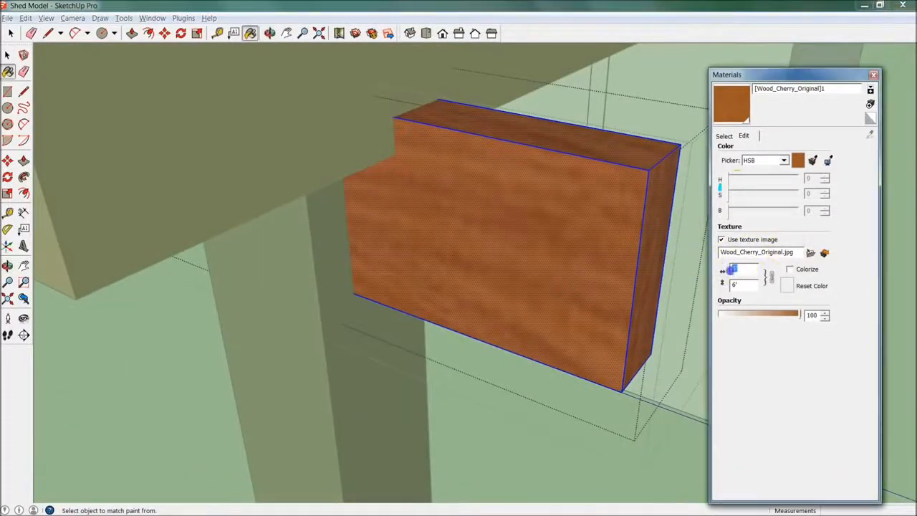
pyautogui.write('36')
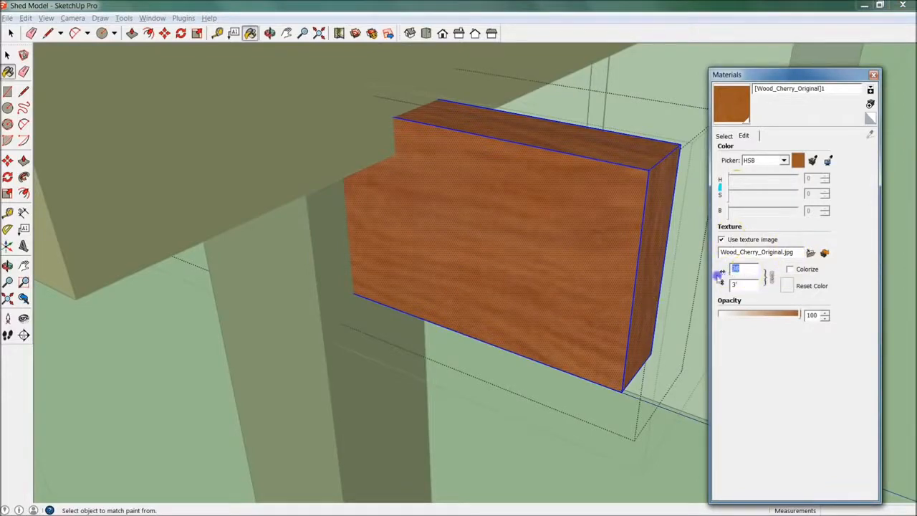
pyautogui.write('24')
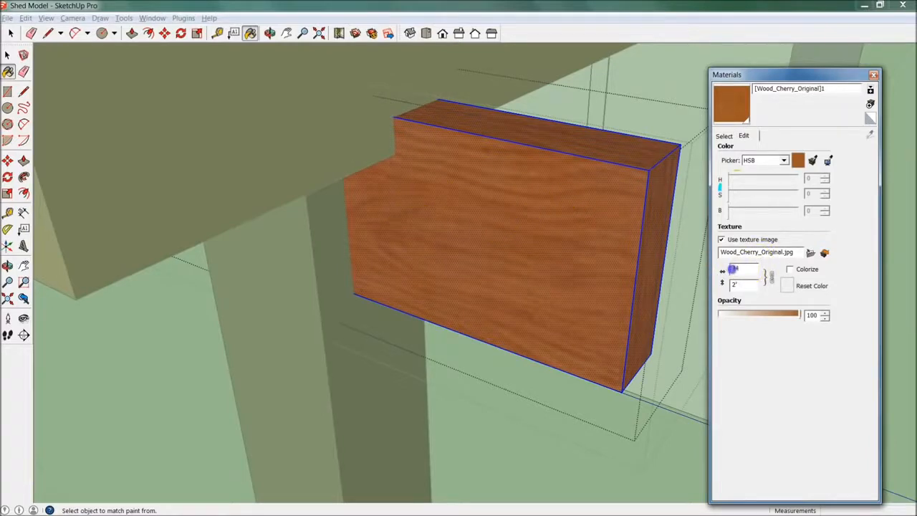
pyautogui.write('12')
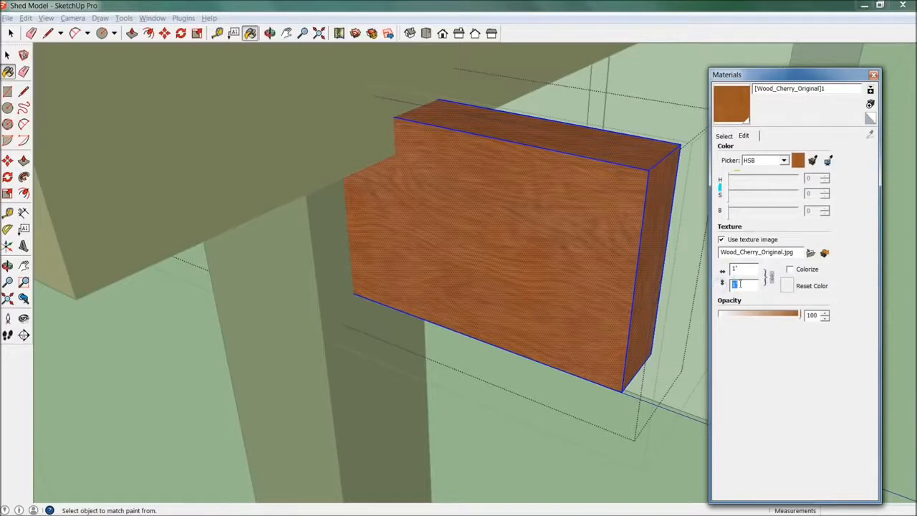
# Step: Set the cherry texture's height to 24 inches and toggle its aspect ratio lock off and back on
pyautogui.write('24')
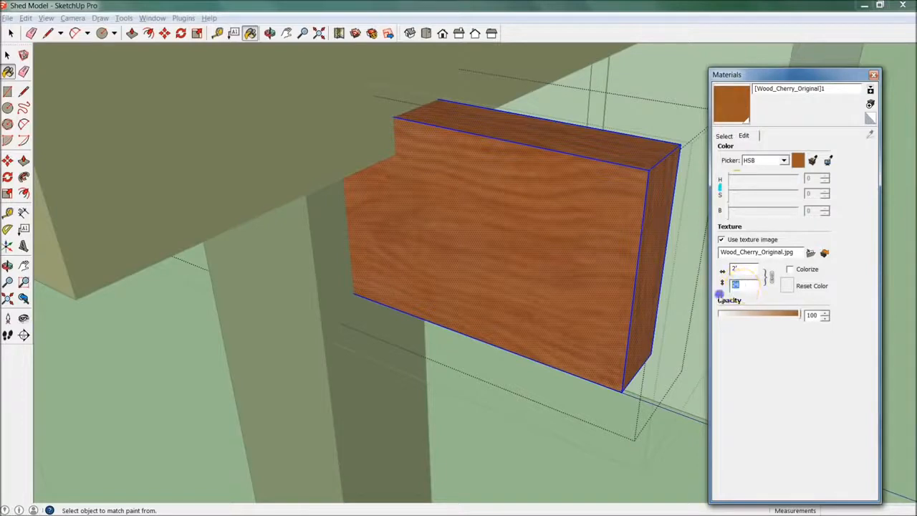
pyautogui.click(768, 275)
pyautogui.click(770, 279)
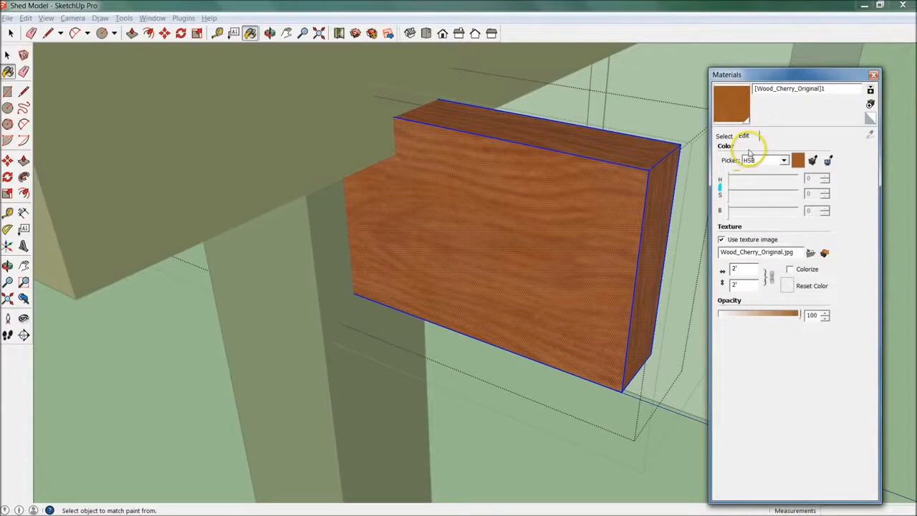
# Step: Return to the in-model material swatches and exit editing of the cross beam
pyautogui.click(724, 136)
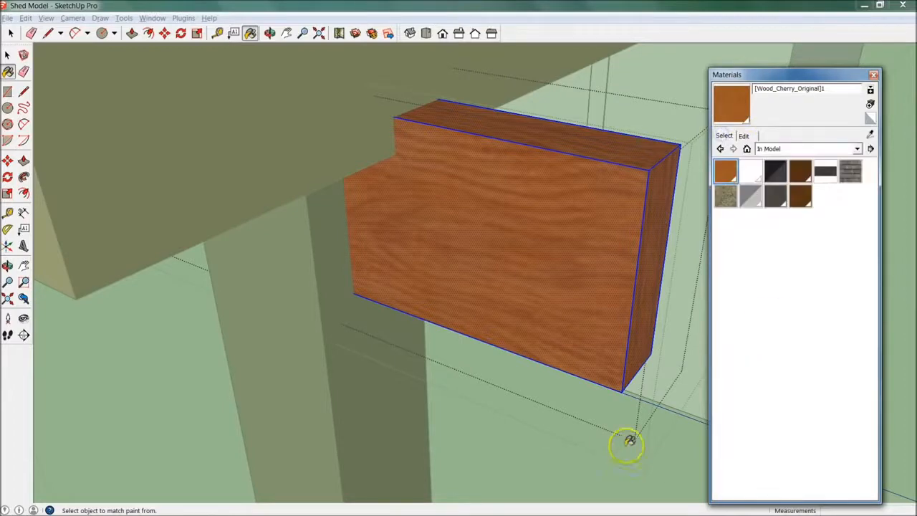
pyautogui.press('space')
pyautogui.scroll(-10, 627, 472)
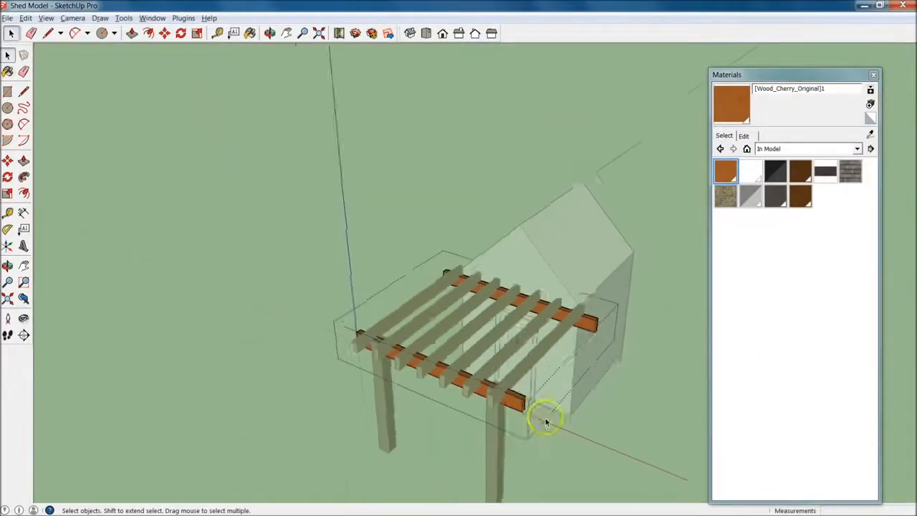
pyautogui.click(552, 393)
# Step: Open the Translucent material collection with the arched gable window in view
pyautogui.scroll(5, 544, 336)
pyautogui.moveTo(549, 298); pyautogui.dragTo(251, 275, button='middle')
pyautogui.moveTo(494, 172); pyautogui.dragTo(307, 306, button='middle')
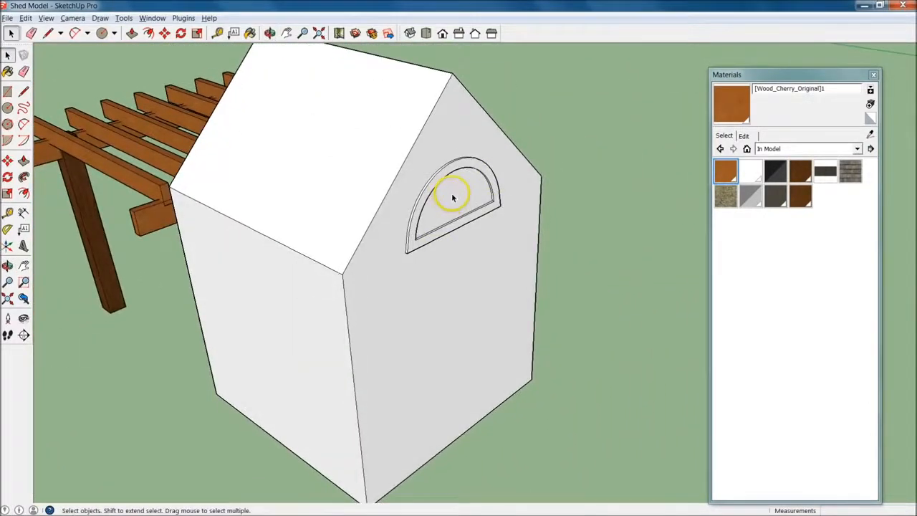
pyautogui.scroll(4, 453, 198)
pyautogui.moveTo(453, 190); pyautogui.dragTo(588, 246, button='middle')
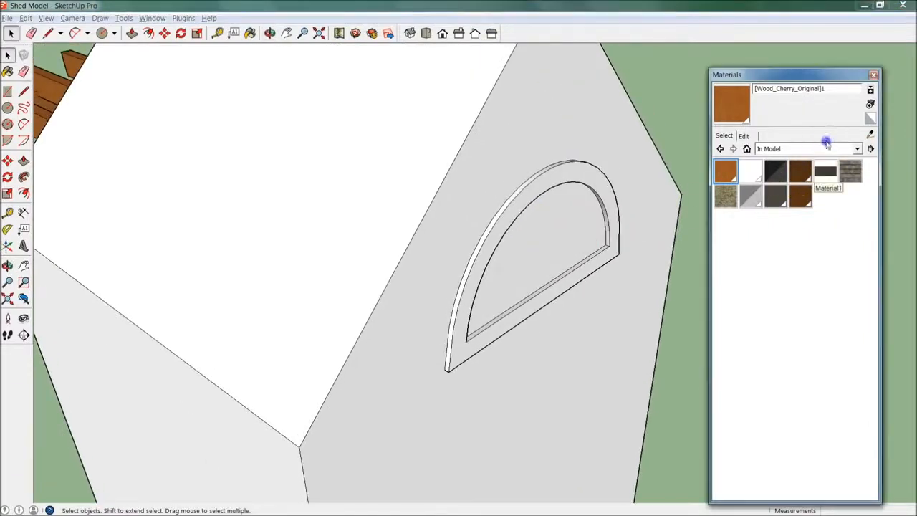
pyautogui.click(825, 148)
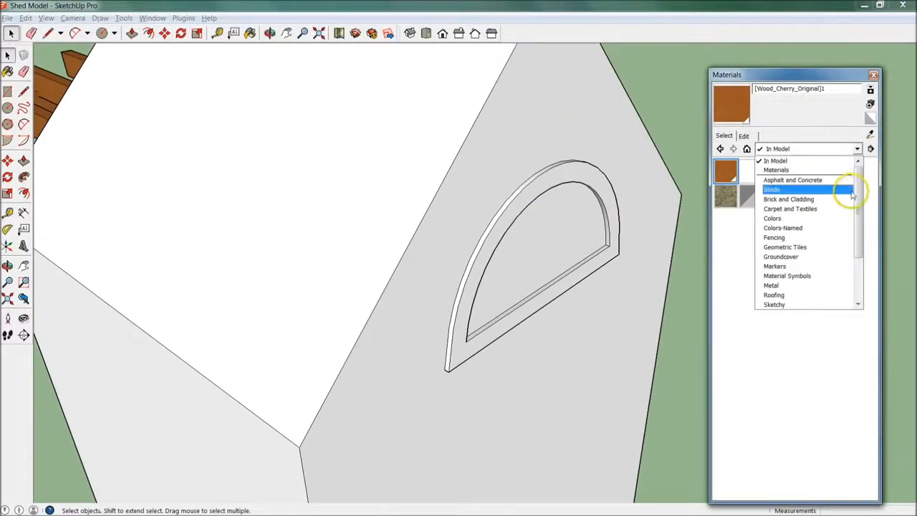
pyautogui.moveTo(858, 192); pyautogui.dragTo(861, 267)
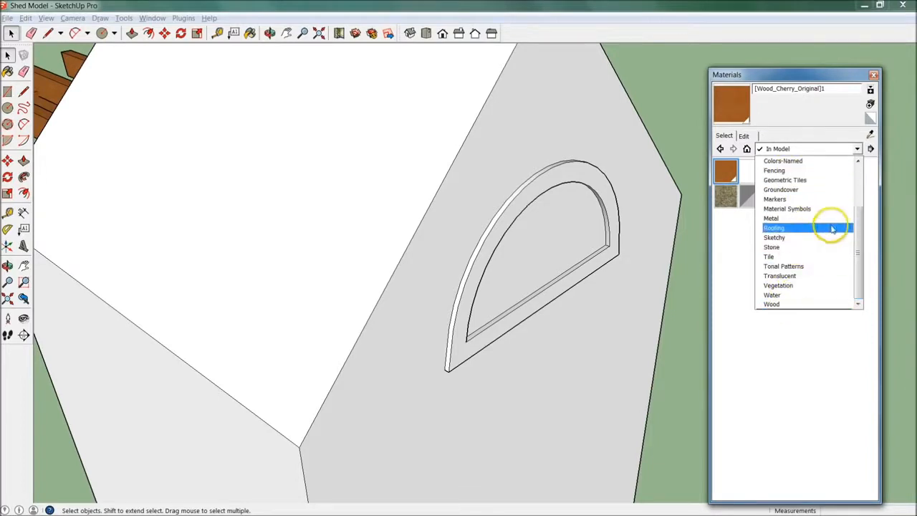
pyautogui.moveTo(860, 232)
pyautogui.mouseDown()
pyautogui.moveTo(862, 186)
pyautogui.moveTo(866, 207)
pyautogui.moveTo(855, 184)
pyautogui.mouseUp()
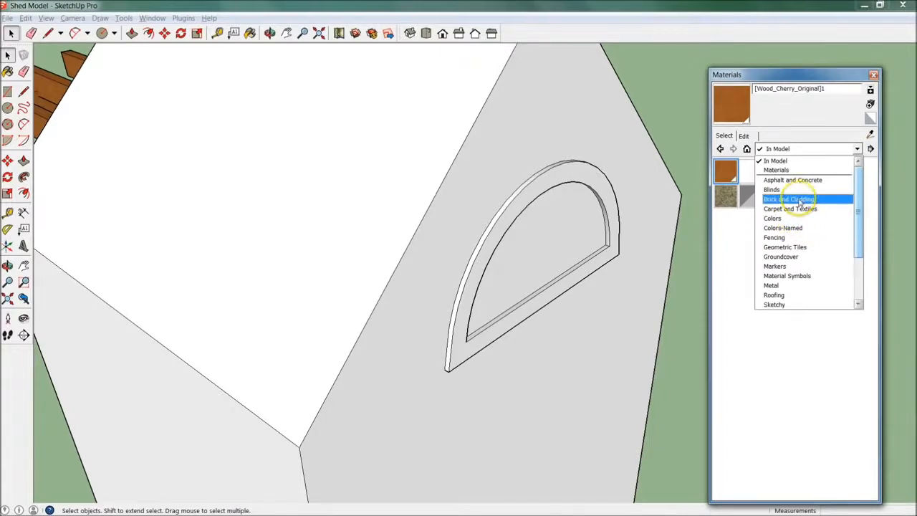
pyautogui.moveTo(858, 203); pyautogui.dragTo(859, 257)
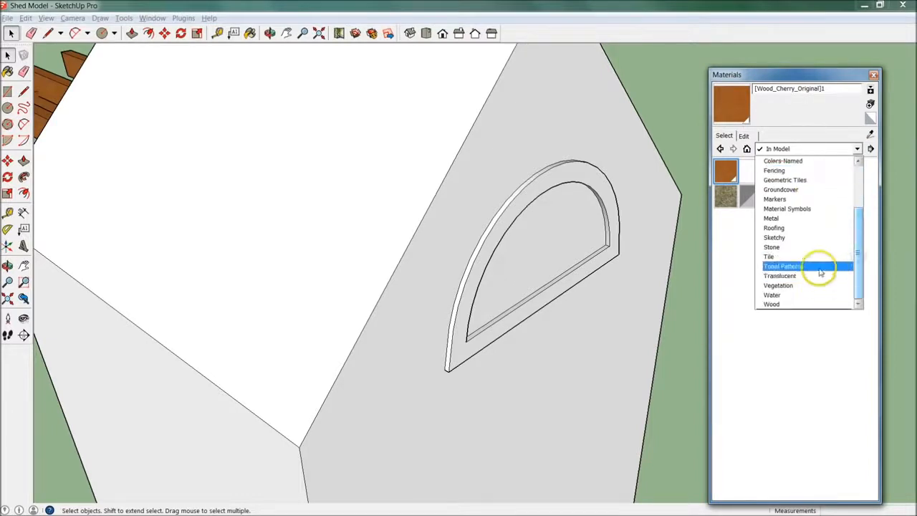
pyautogui.click(816, 275)
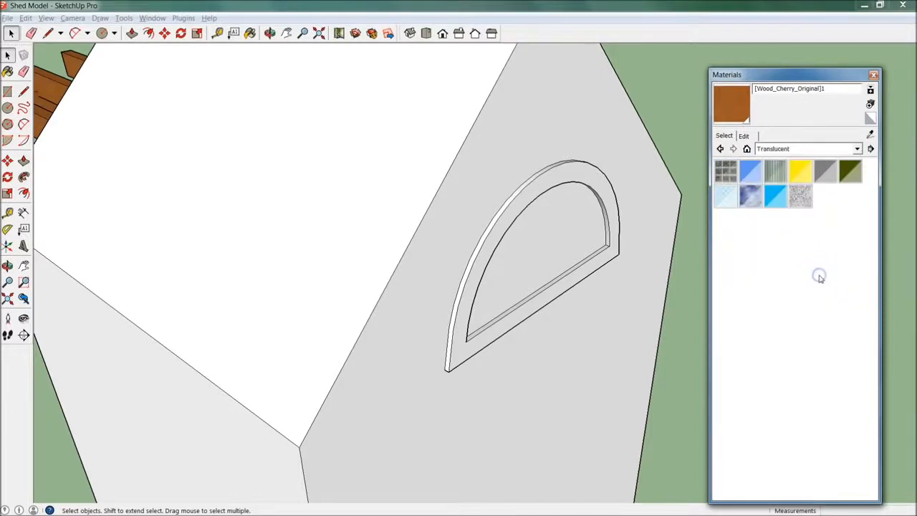
# Step: Open the shed body for editing and select the glass face of the arched gable window
pyautogui.click(749, 194)
pyautogui.click(566, 229)
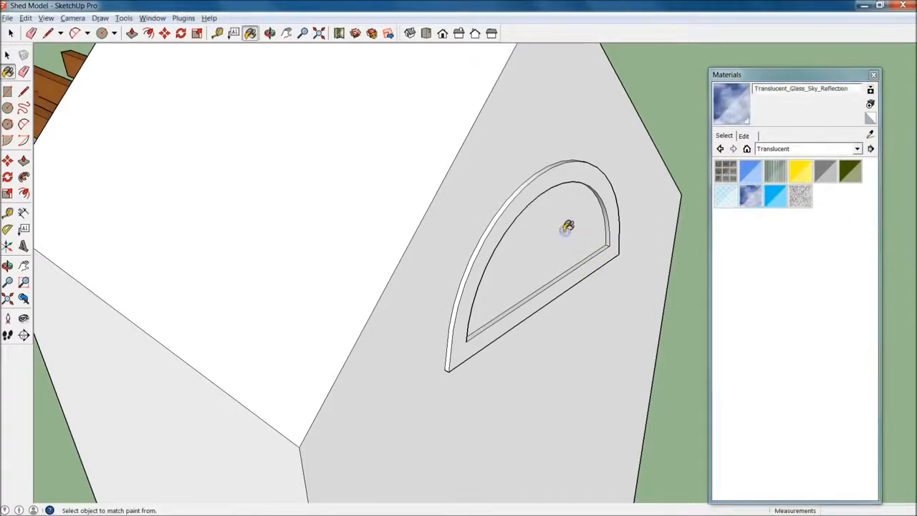
pyautogui.press('space')
pyautogui.click(569, 227)
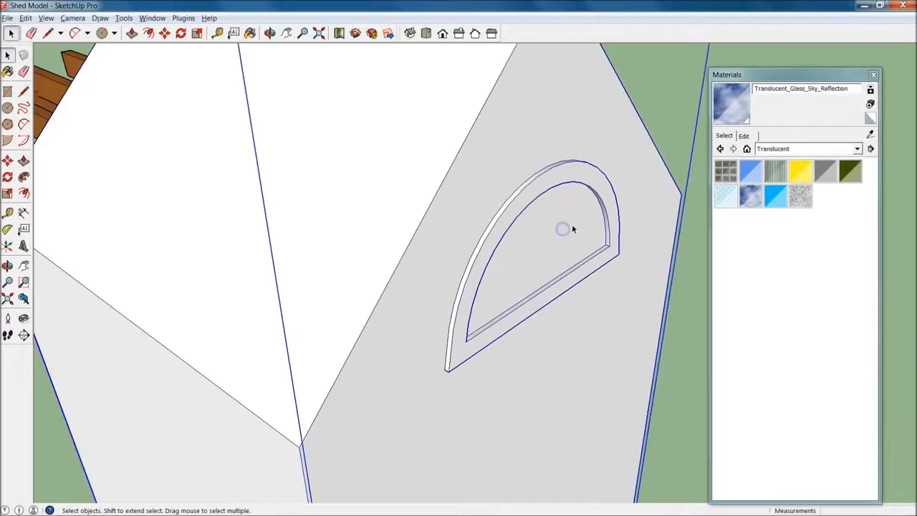
pyautogui.scroll(-5, 563, 222)
pyautogui.scroll(4, 567, 225)
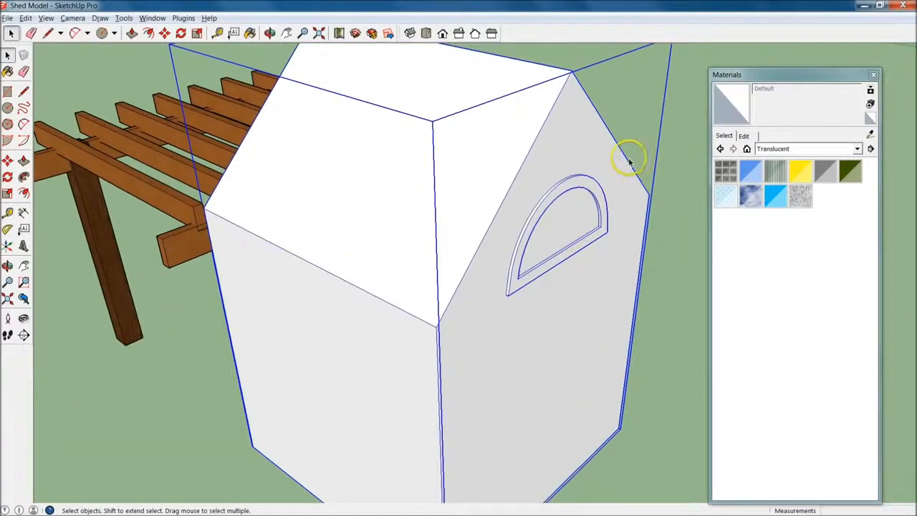
pyautogui.doubleClick(555, 193)
pyautogui.scroll(5, 561, 220)
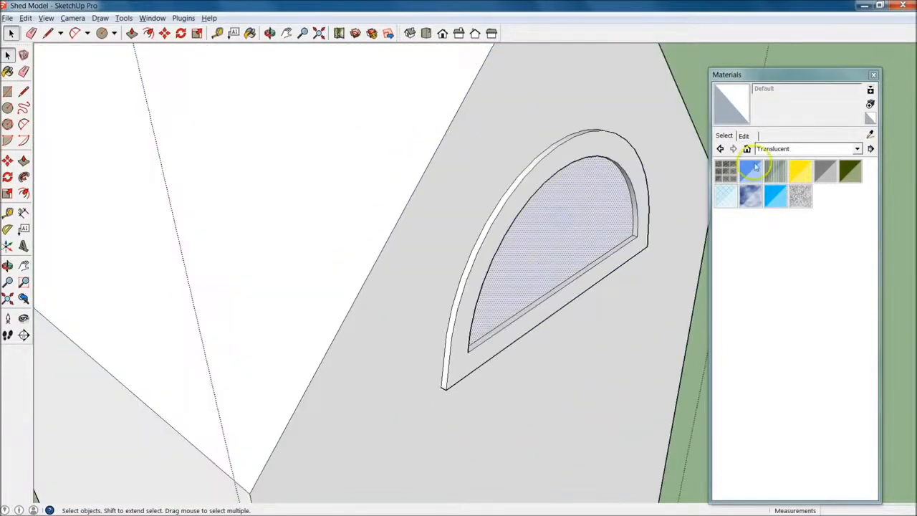
# Step: Paint the arched window's glass face with Translucent_Glass_Sky_Reflection
pyautogui.click(750, 194)
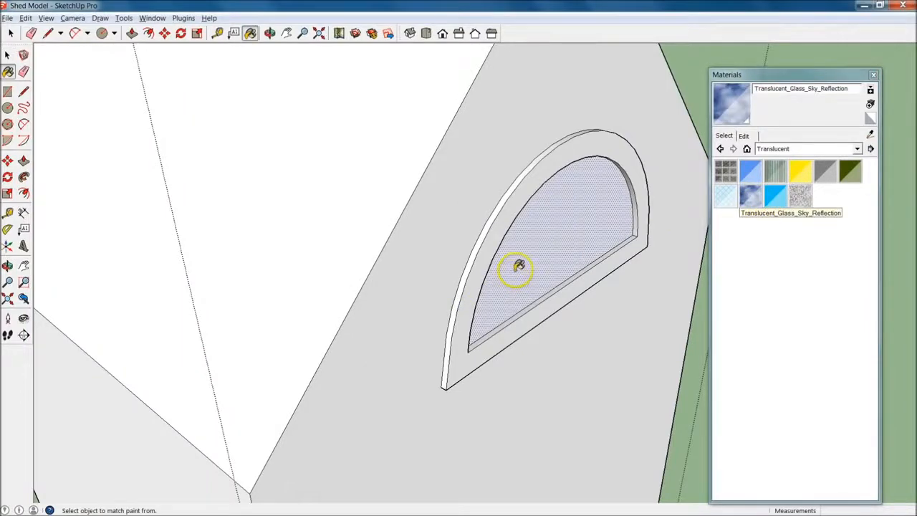
pyautogui.click(563, 236)
pyautogui.moveTo(545, 243)
pyautogui.mouseDown(button='middle')
pyautogui.moveTo(378, 263)
pyautogui.moveTo(549, 205)
pyautogui.moveTo(458, 262)
pyautogui.moveTo(579, 233)
pyautogui.mouseUp(button='middle')
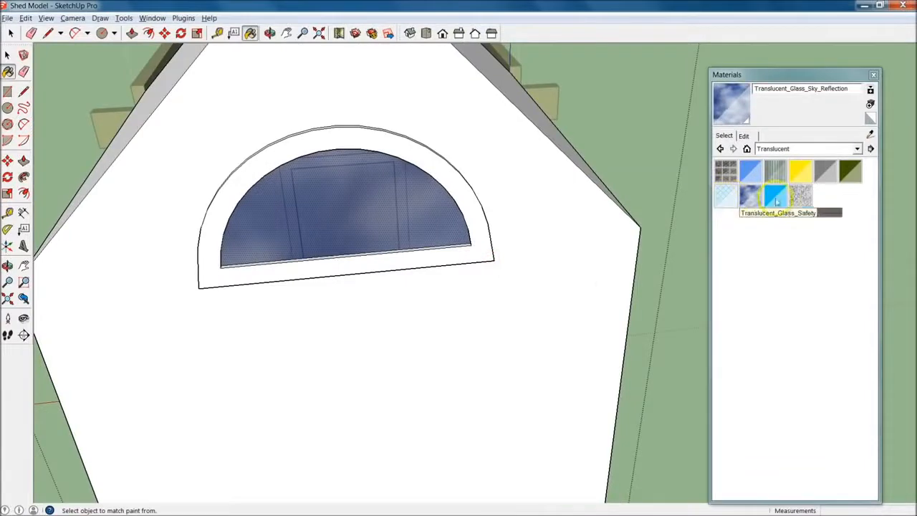
# Step: Try Translucent_Glass_Green_Dark on the arched window's glass, then repaint it with Translucent_Glass_Sky_Reflection
pyautogui.click(850, 170)
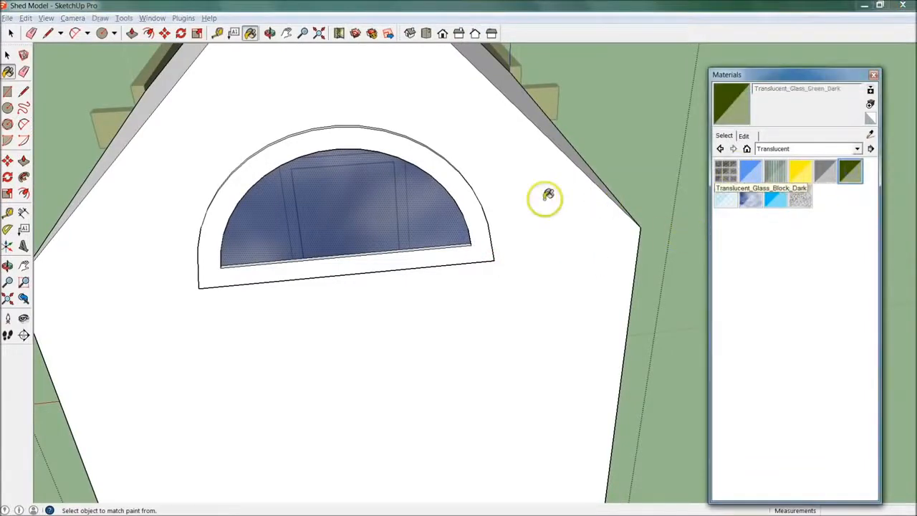
pyautogui.click(366, 205)
pyautogui.moveTo(366, 206)
pyautogui.mouseDown(button='middle')
pyautogui.moveTo(511, 215)
pyautogui.moveTo(469, 211)
pyautogui.mouseUp(button='middle')
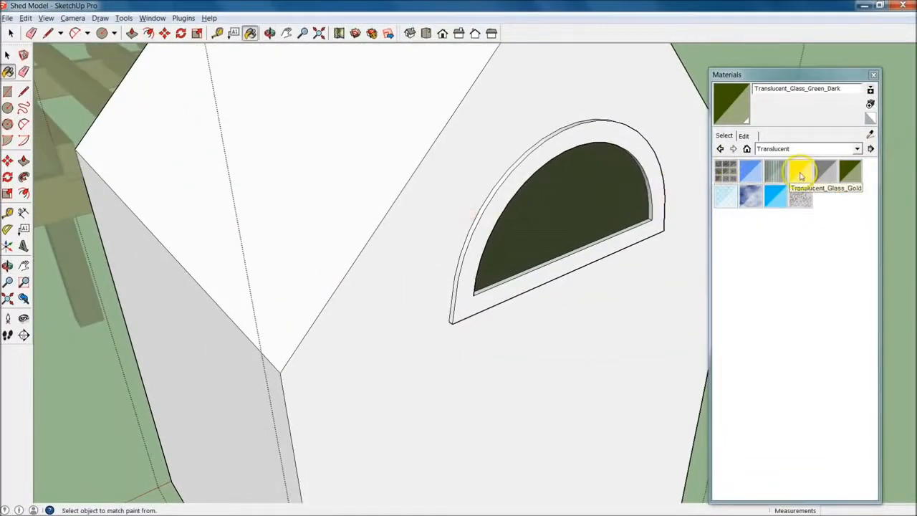
pyautogui.click(751, 195)
pyautogui.click(532, 208)
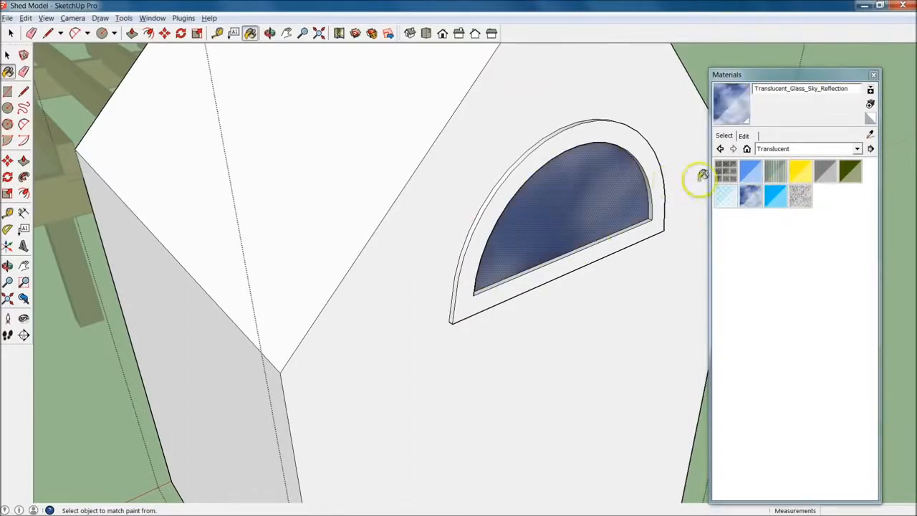
# Step: Paint the arched window's glass with Color_006 from the Colors collection
pyautogui.click(796, 149)
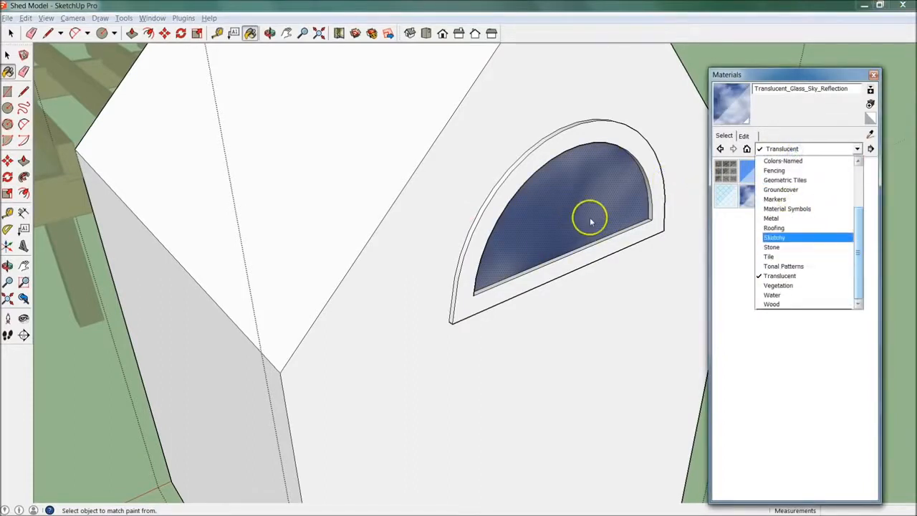
pyautogui.moveTo(860, 244); pyautogui.dragTo(875, 195)
pyautogui.click(772, 217)
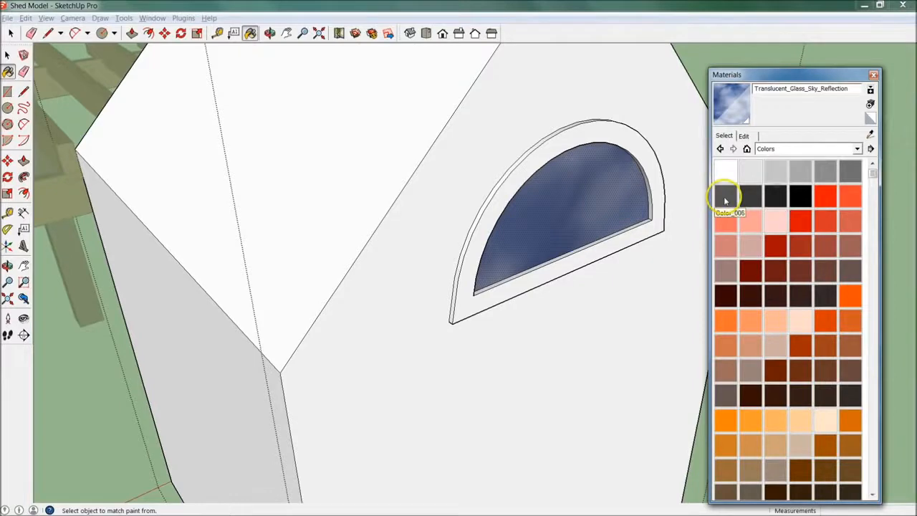
pyautogui.click(725, 199)
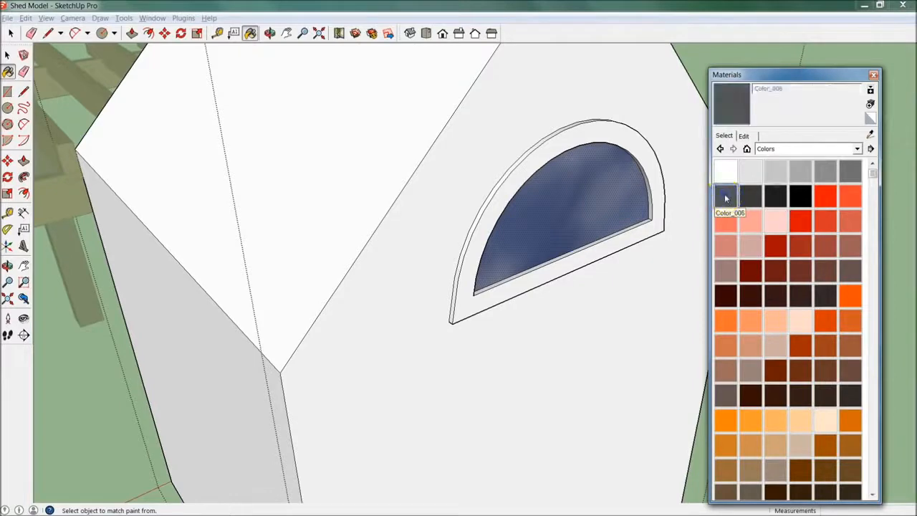
pyautogui.click(573, 196)
pyautogui.moveTo(573, 197)
pyautogui.mouseDown(button='middle')
pyautogui.moveTo(544, 252)
pyautogui.moveTo(494, 260)
pyautogui.moveTo(560, 234)
pyautogui.moveTo(374, 289)
pyautogui.moveTo(420, 270)
pyautogui.moveTo(589, 299)
pyautogui.moveTo(706, 293)
pyautogui.moveTo(494, 328)
pyautogui.moveTo(616, 334)
pyautogui.moveTo(637, 313)
pyautogui.moveTo(575, 336)
pyautogui.moveTo(605, 280)
pyautogui.moveTo(606, 358)
pyautogui.moveTo(630, 356)
pyautogui.moveTo(630, 380)
pyautogui.moveTo(611, 340)
pyautogui.moveTo(652, 289)
pyautogui.moveTo(611, 334)
pyautogui.mouseUp(button='middle')
pyautogui.scroll(4, 527, 262)
pyautogui.moveTo(522, 262); pyautogui.dragTo(485, 280, button='middle')
pyautogui.click(497, 246)
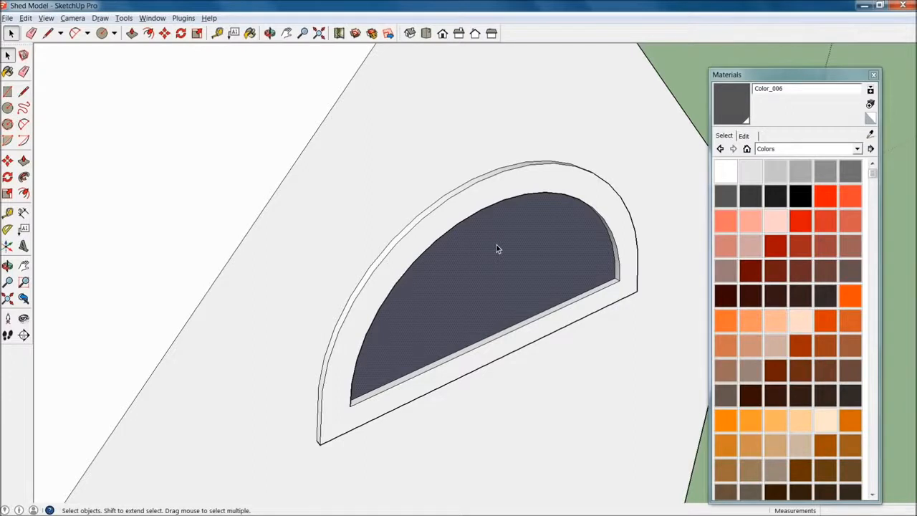
pyautogui.click(495, 243)
pyautogui.click(608, 226)
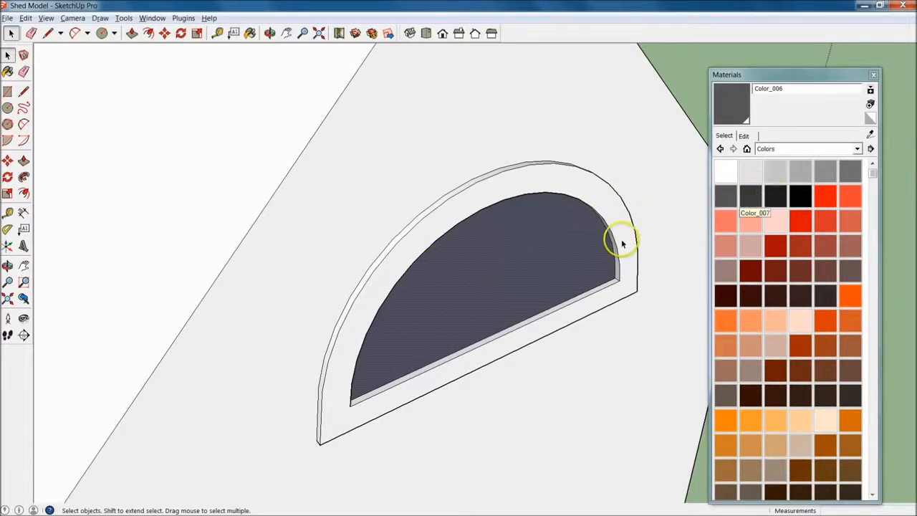
# Step: Try opacities of 44 and 24 on Color_006 and look through the window glass
pyautogui.click(744, 136)
pyautogui.click(724, 136)
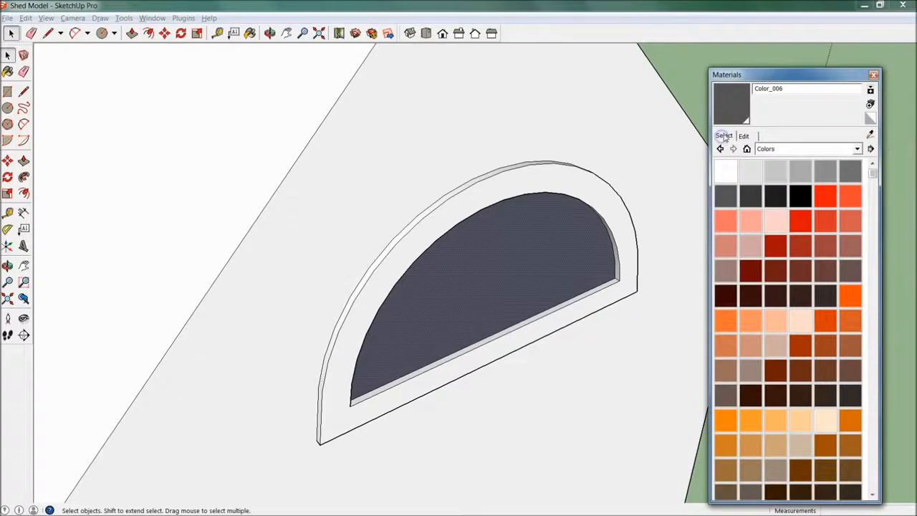
pyautogui.click(744, 136)
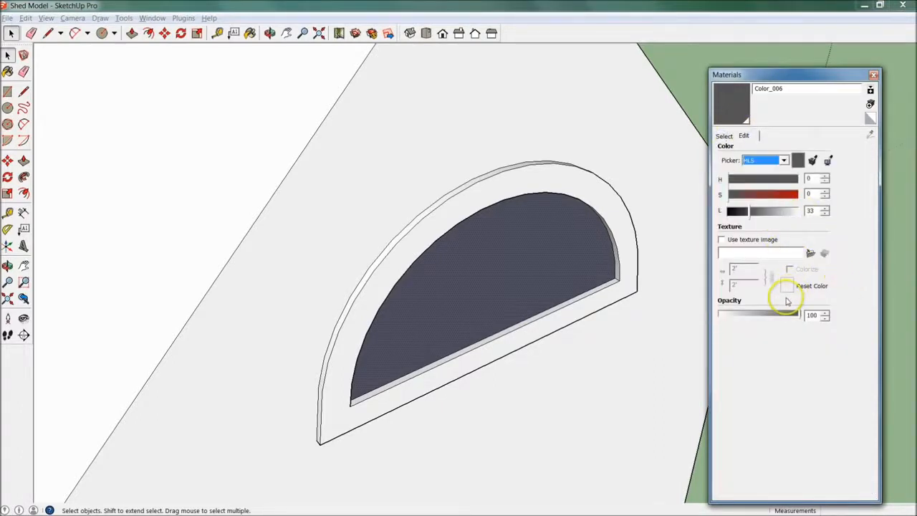
pyautogui.moveTo(772, 313); pyautogui.dragTo(752, 313)
pyautogui.moveTo(609, 342); pyautogui.dragTo(459, 316, button='middle')
pyautogui.moveTo(258, 186); pyautogui.dragTo(365, 176, button='middle')
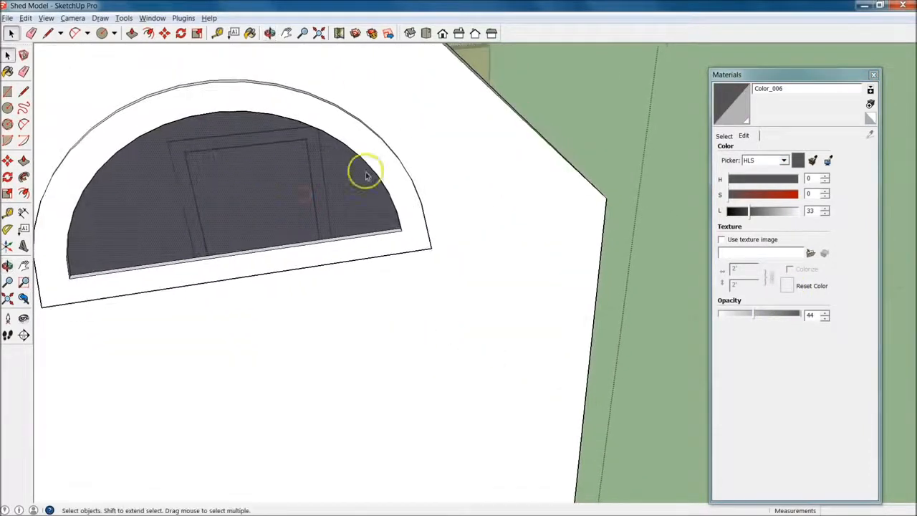
pyautogui.moveTo(753, 315); pyautogui.dragTo(738, 300)
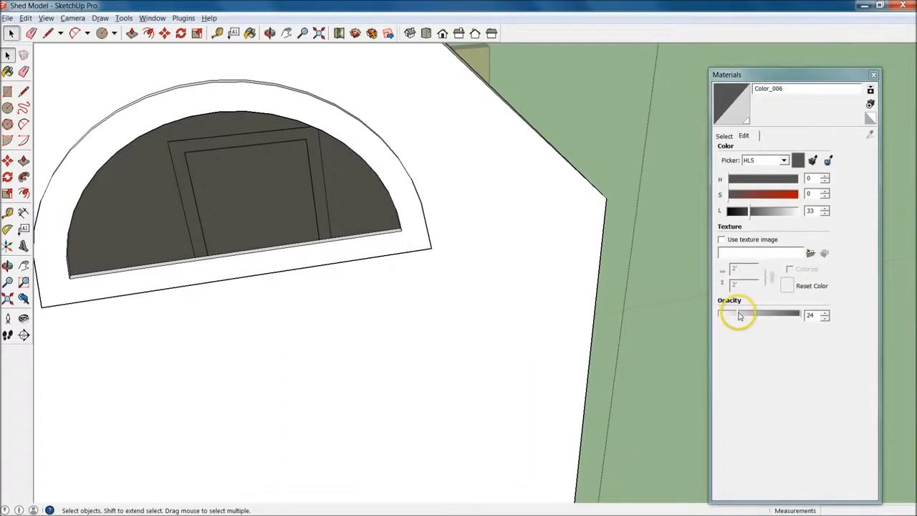
# Step: Set the opacity of Color_006 to 85 and exit editing of the shed body
pyautogui.moveTo(738, 318); pyautogui.dragTo(785, 316)
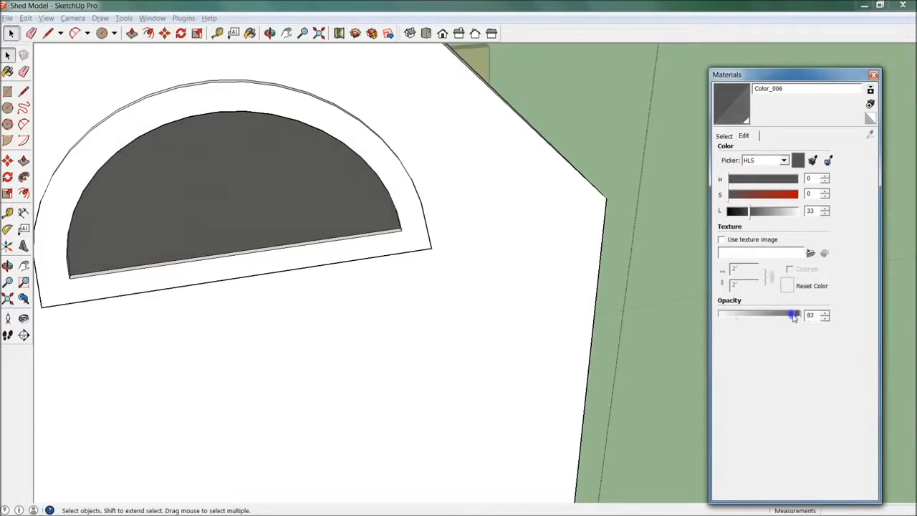
pyautogui.moveTo(542, 271); pyautogui.dragTo(623, 292, button='middle')
pyautogui.scroll(-6, 622, 294)
pyautogui.moveTo(633, 366); pyautogui.dragTo(539, 268, button='middle')
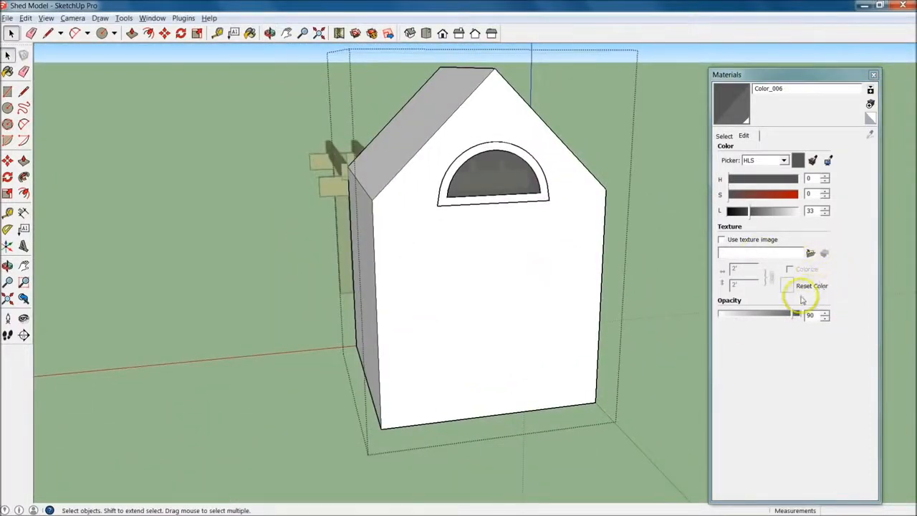
pyautogui.moveTo(789, 316); pyautogui.dragTo(788, 316)
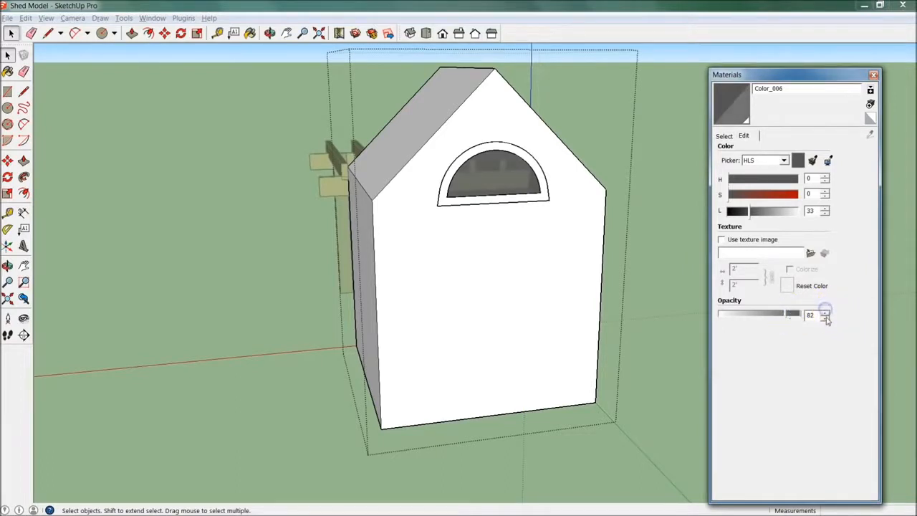
pyautogui.click(654, 176)
# Step: Reopen the shed body for editing near the base corner below the pergola
pyautogui.moveTo(654, 176); pyautogui.dragTo(641, 245, button='middle')
pyautogui.scroll(-5, 641, 246)
pyautogui.moveTo(575, 241); pyautogui.dragTo(565, 282, button='middle')
pyautogui.scroll(4, 585, 244)
pyautogui.moveTo(585, 245); pyautogui.dragTo(497, 301, button='middle')
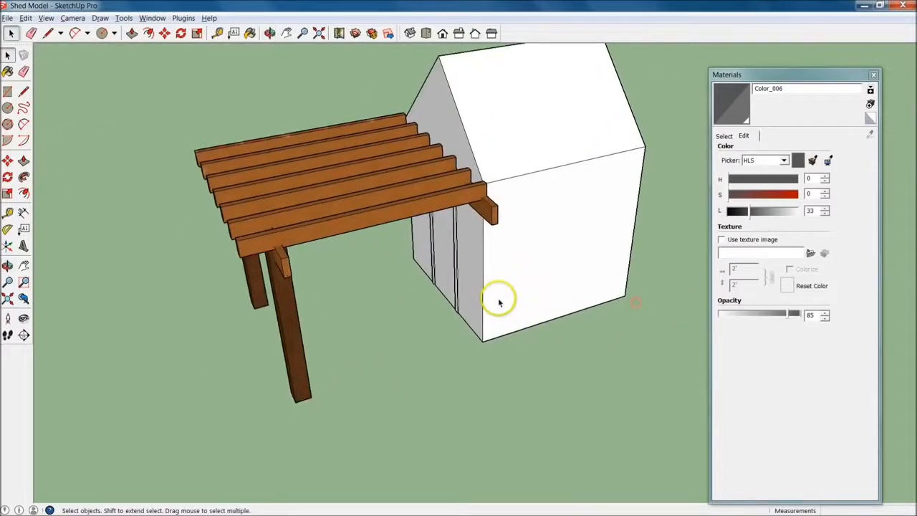
pyautogui.scroll(3, 461, 260)
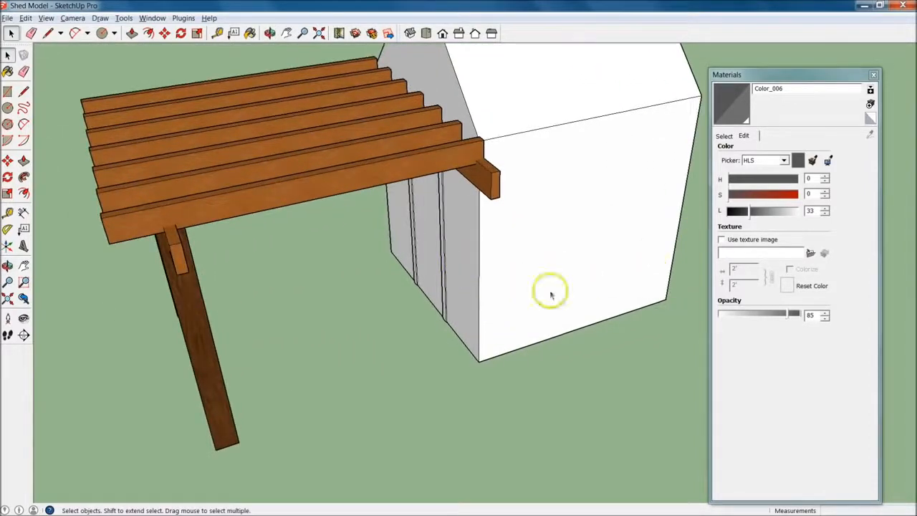
pyautogui.doubleClick(508, 296)
pyautogui.click(507, 296)
pyautogui.scroll(3, 522, 393)
pyautogui.moveTo(522, 392); pyautogui.dragTo(552, 358, button='middle')
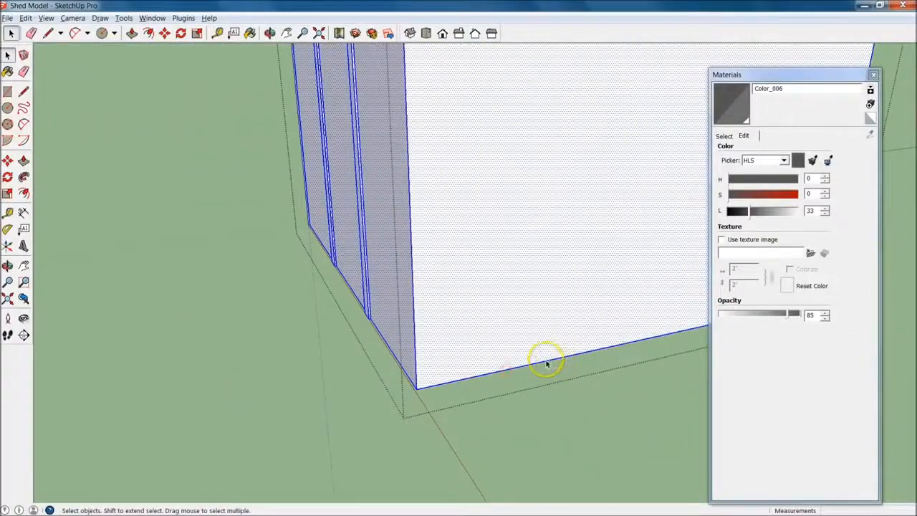
# Step: Select the bottom edges of the shed's walls around its base, including those on the pergola side
pyautogui.click(544, 367)
pyautogui.click(485, 373)
pyautogui.click(482, 375)
pyautogui.moveTo(404, 373); pyautogui.dragTo(504, 371, button='middle')
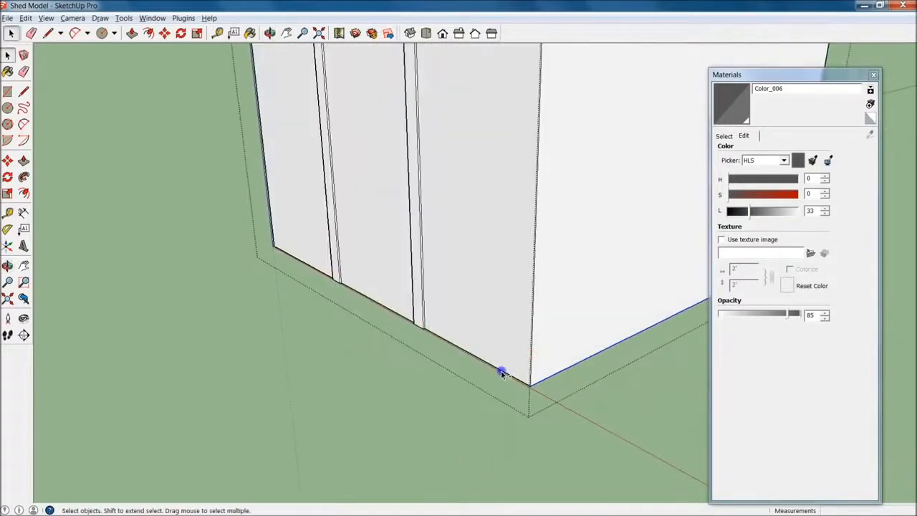
pyautogui.moveTo(591, 346); pyautogui.dragTo(118, 341, button='middle')
pyautogui.keyDown('shift'); pyautogui.click(394, 387); pyautogui.keyUp('shift')
pyautogui.moveTo(551, 258); pyautogui.dragTo(484, 275, button='middle')
# Step: Try copying the selected base edges 36 inches straight up the shed walls from the base corner
pyautogui.press('m')
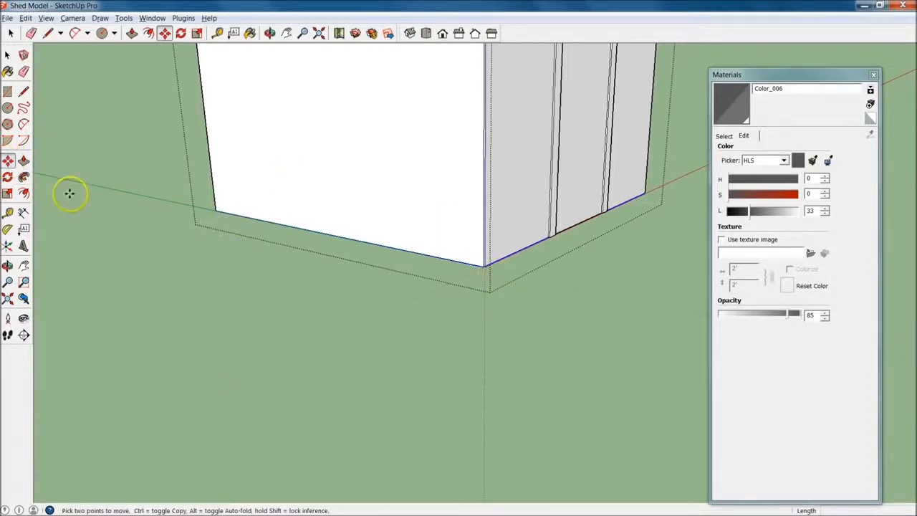
pyautogui.click(481, 266)
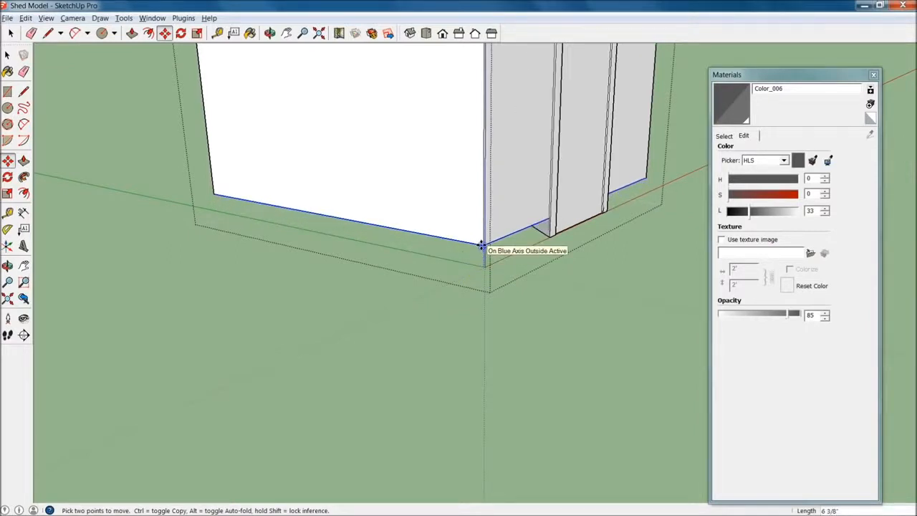
pyautogui.press('ctrl')
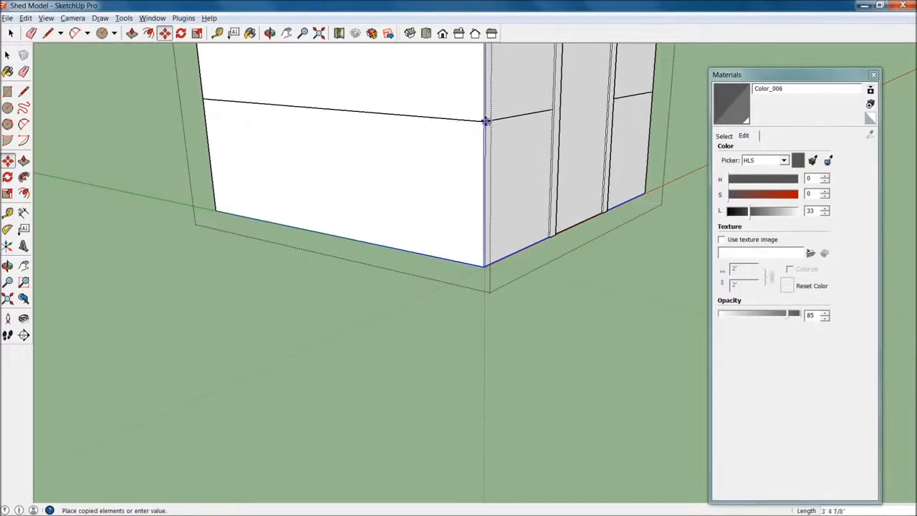
pyautogui.click(483, 107)
pyautogui.write('38')
pyautogui.press('Return')
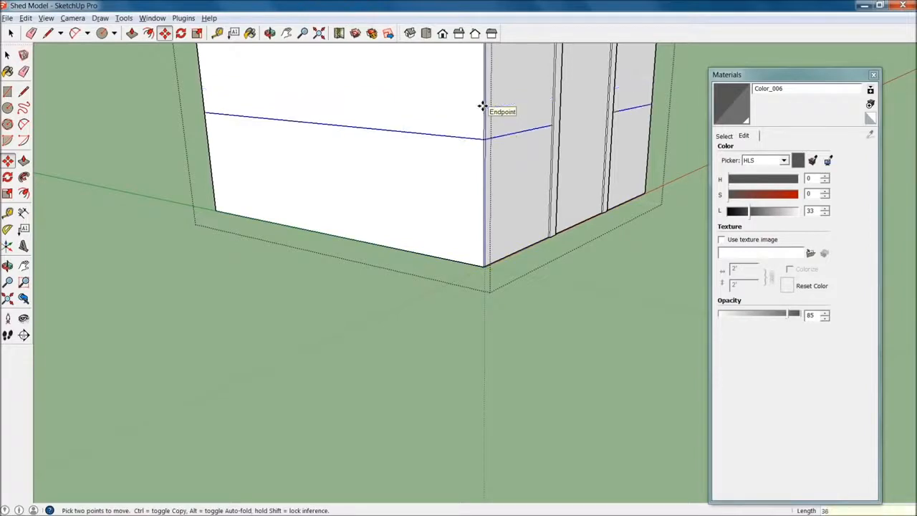
# Step: Check the copied line around the shed walls and reselect the bottom edge of the plain side wall
pyautogui.press('space')
pyautogui.click(433, 176)
pyautogui.click(548, 175)
pyautogui.moveTo(643, 117); pyautogui.dragTo(350, 149, button='middle')
pyautogui.click(604, 168)
pyautogui.moveTo(605, 170); pyautogui.dragTo(136, 196, button='middle')
pyautogui.moveTo(629, 187); pyautogui.dragTo(536, 229, button='middle')
pyautogui.scroll(6, 536, 214)
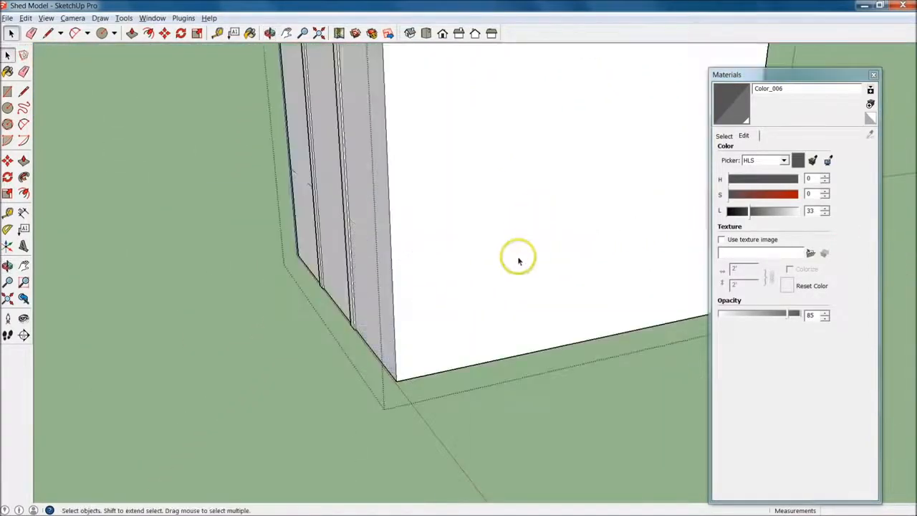
pyautogui.moveTo(494, 280); pyautogui.dragTo(500, 222, button='middle')
pyautogui.click(454, 209)
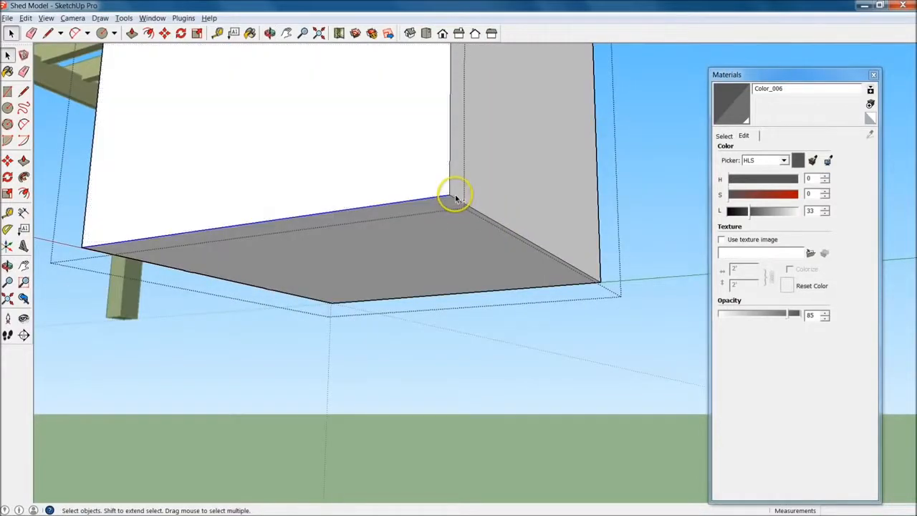
# Step: Complete the selection of the shed's bottom edges on all sides, including the wall segments beside the doorway
pyautogui.moveTo(454, 199); pyautogui.dragTo(369, 259, button='middle')
pyautogui.scroll(3, 370, 244)
pyautogui.moveTo(370, 213); pyautogui.dragTo(503, 276, button='middle')
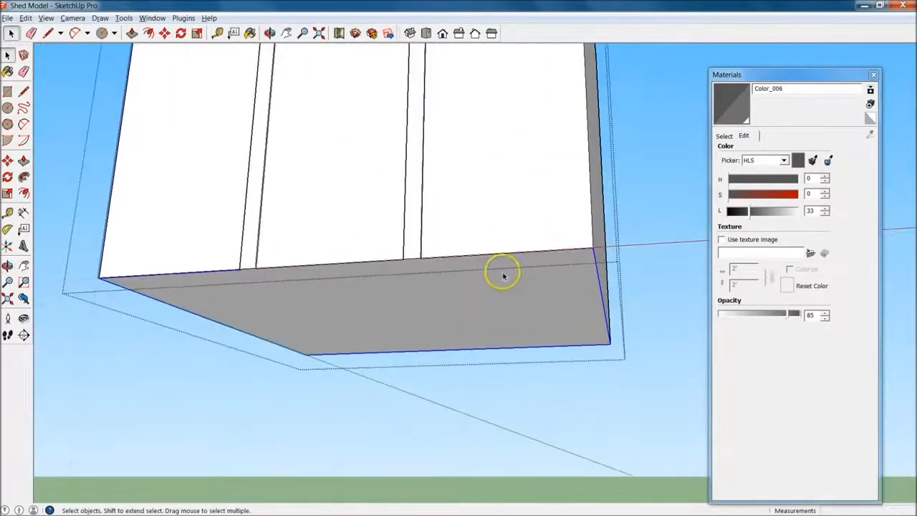
pyautogui.scroll(-4, 519, 213)
pyautogui.moveTo(522, 210); pyautogui.dragTo(355, 297, button='middle')
pyautogui.scroll(3, 444, 268)
pyautogui.moveTo(620, 208); pyautogui.dragTo(546, 237, button='middle')
# Step: Copy the selected base edges straight up to split the walls into lower and upper bands, and exit editing of the shed body
pyautogui.press('m')
pyautogui.click(484, 259)
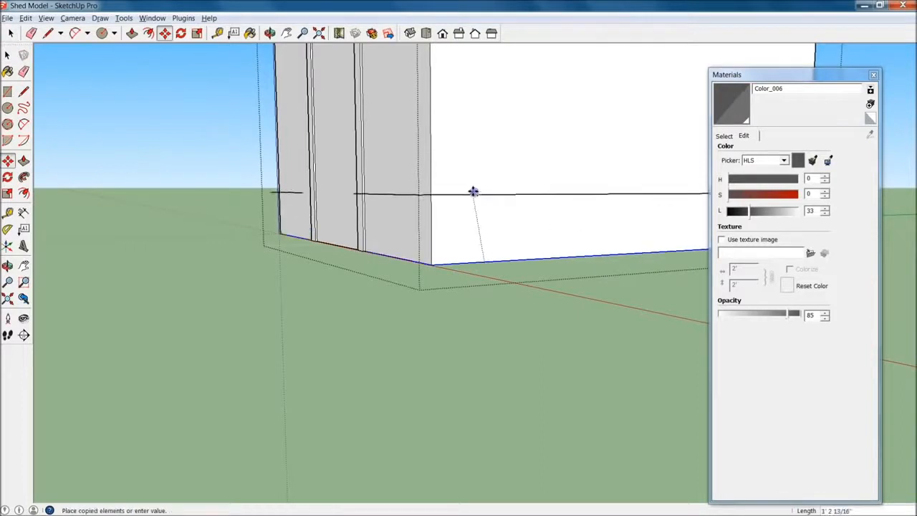
pyautogui.press('Return')
pyautogui.scroll(-3, 483, 170)
pyautogui.moveTo(463, 155); pyautogui.dragTo(657, 387, button='middle')
pyautogui.press('space')
pyautogui.click(613, 399)
pyautogui.moveTo(615, 361); pyautogui.dragTo(482, 360, button='middle')
pyautogui.scroll(-3, 603, 355)
pyautogui.scroll(3, 602, 355)
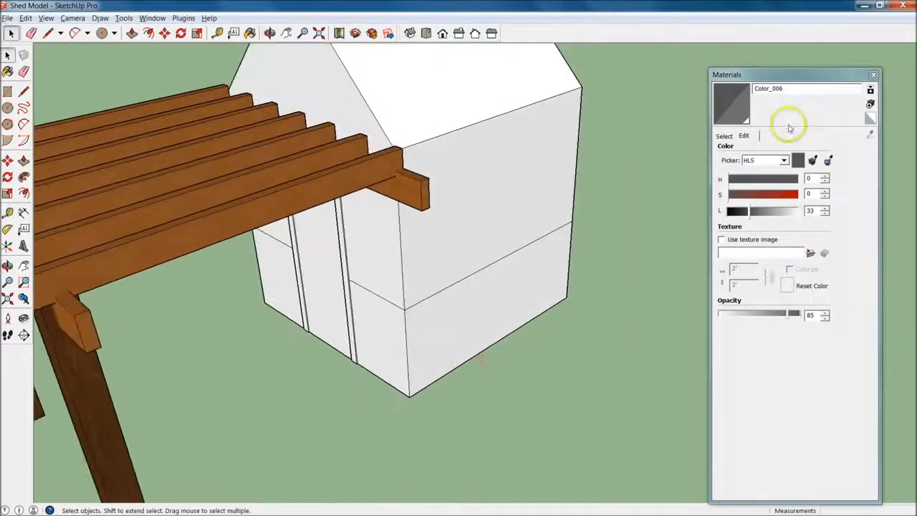
# Step: Choose the Stone_Coursed_Rough material from the Stone library
pyautogui.click(723, 135)
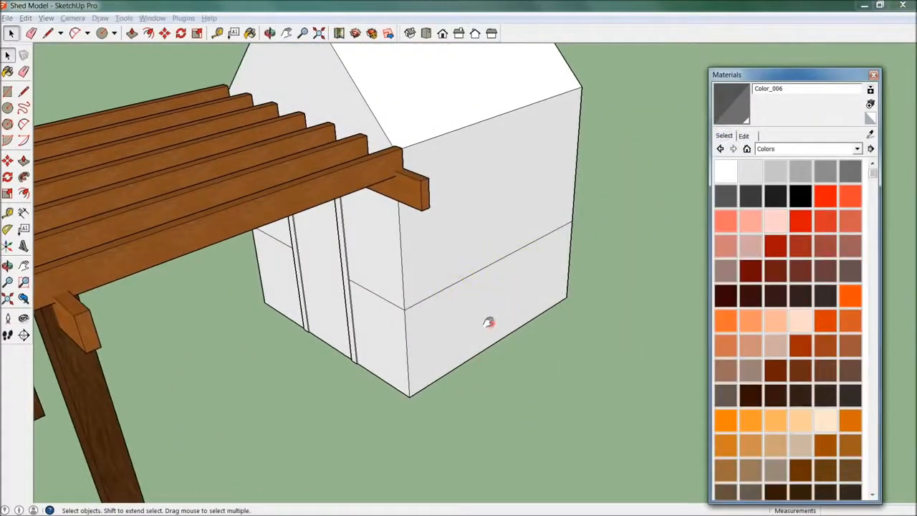
pyautogui.moveTo(488, 322); pyautogui.dragTo(483, 313, button='middle')
pyautogui.click(857, 148)
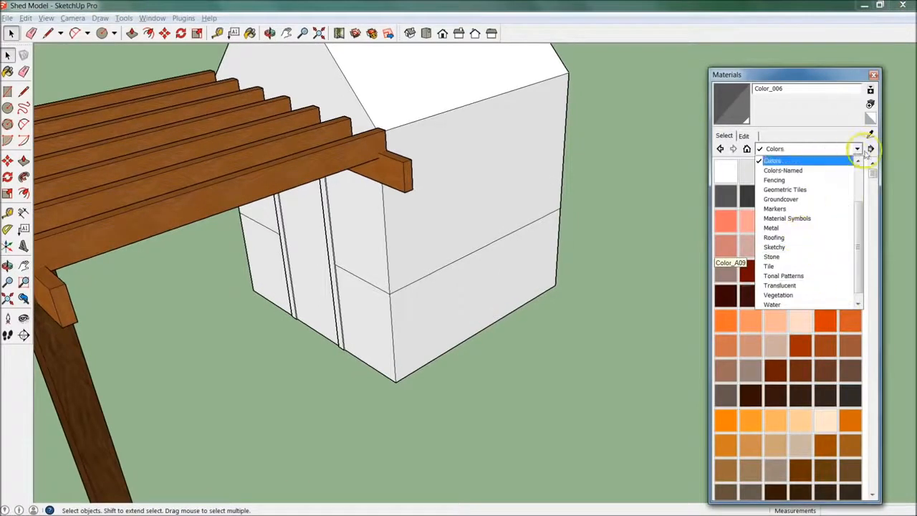
pyautogui.click(817, 256)
pyautogui.click(772, 172)
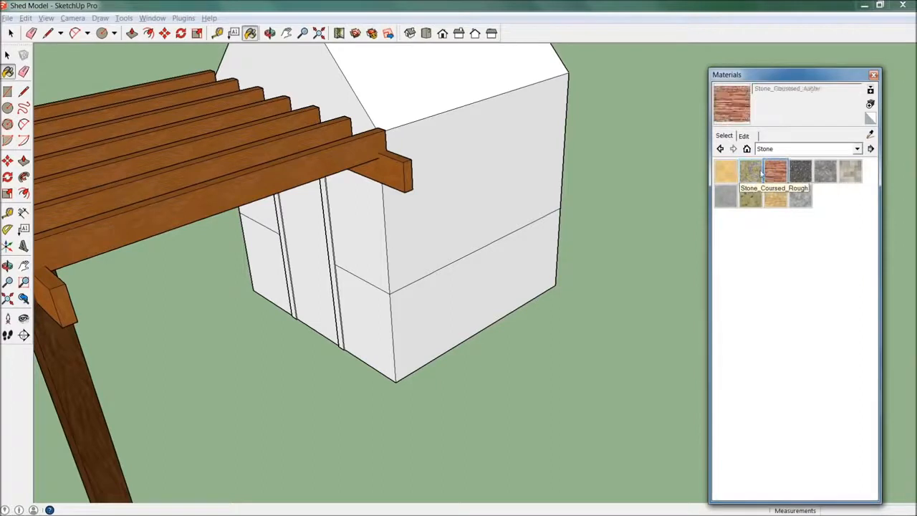
pyautogui.click(759, 171)
# Step: Open the shed body for editing, paint the lower wall bands with Stone_Coursed_Rough, and exit editing
pyautogui.click(483, 265)
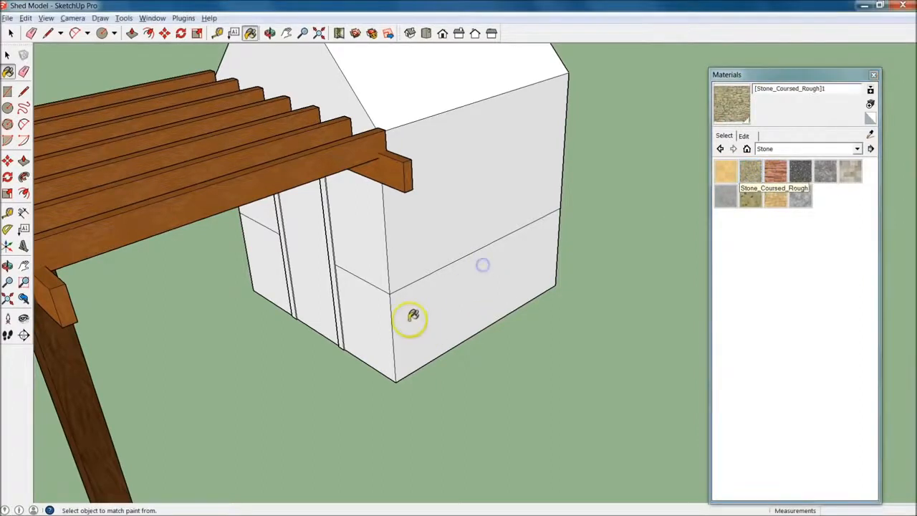
pyautogui.scroll(2, 411, 321)
pyautogui.press('space')
pyautogui.click(447, 215)
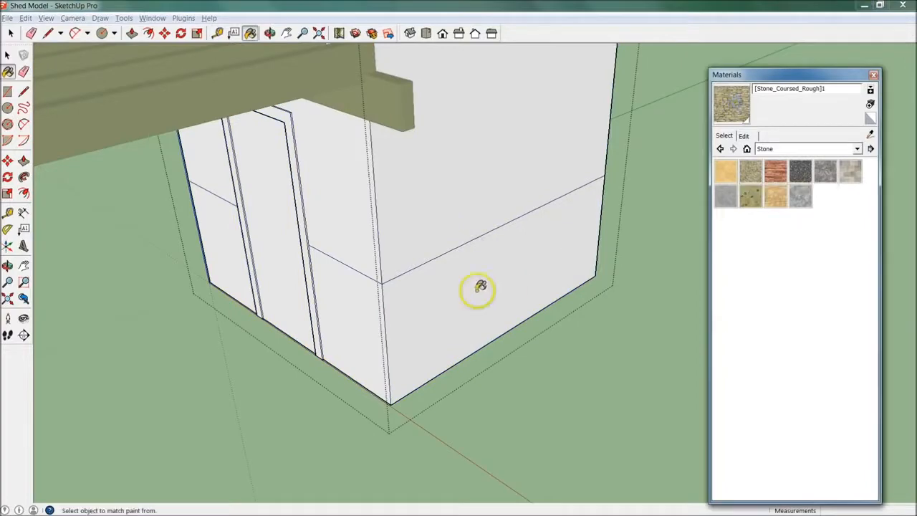
pyautogui.click(475, 288)
pyautogui.moveTo(380, 306)
pyautogui.mouseDown(button='middle')
pyautogui.moveTo(229, 203)
pyautogui.moveTo(577, 266)
pyautogui.moveTo(177, 281)
pyautogui.moveTo(338, 229)
pyautogui.moveTo(213, 205)
pyautogui.mouseUp(button='middle')
pyautogui.click(577, 265)
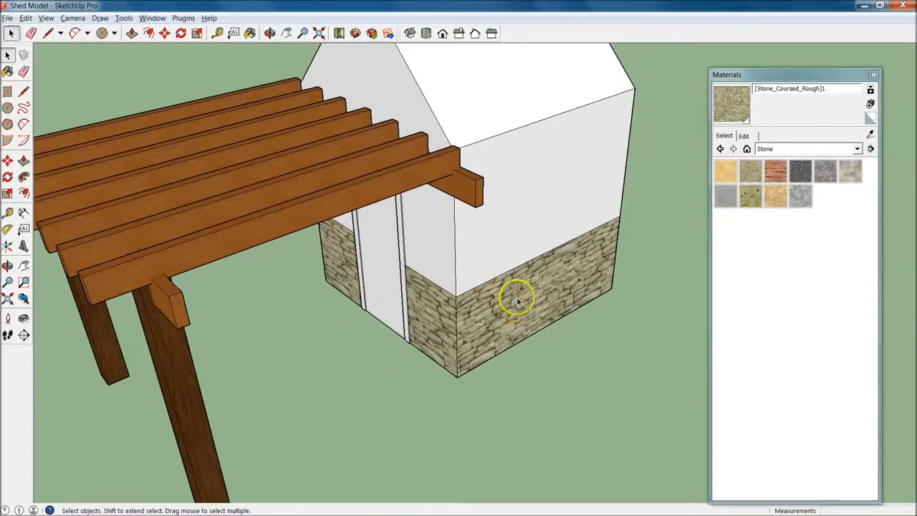
pyautogui.moveTo(555, 294); pyautogui.dragTo(466, 317, button='middle')
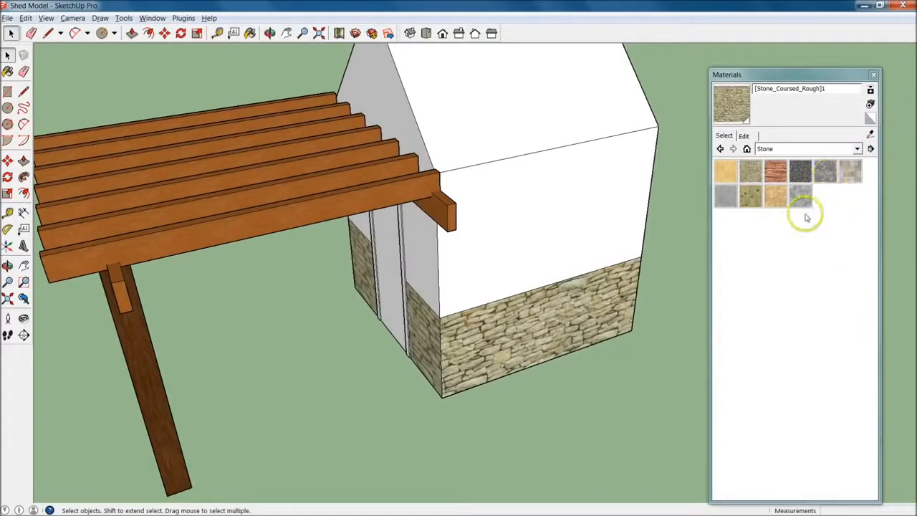
# Step: Start creating a new material based on the rough coursed stone and browse the computer for a texture image
pyautogui.click(727, 101)
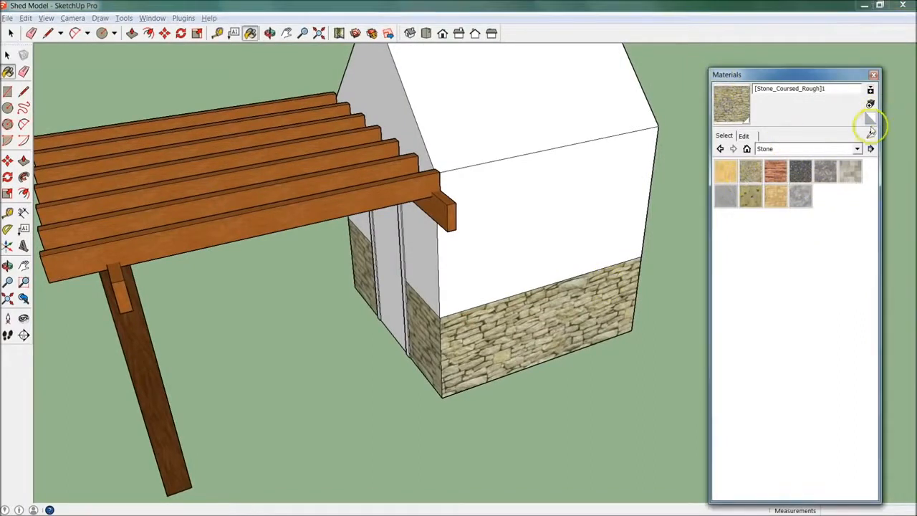
pyautogui.click(868, 105)
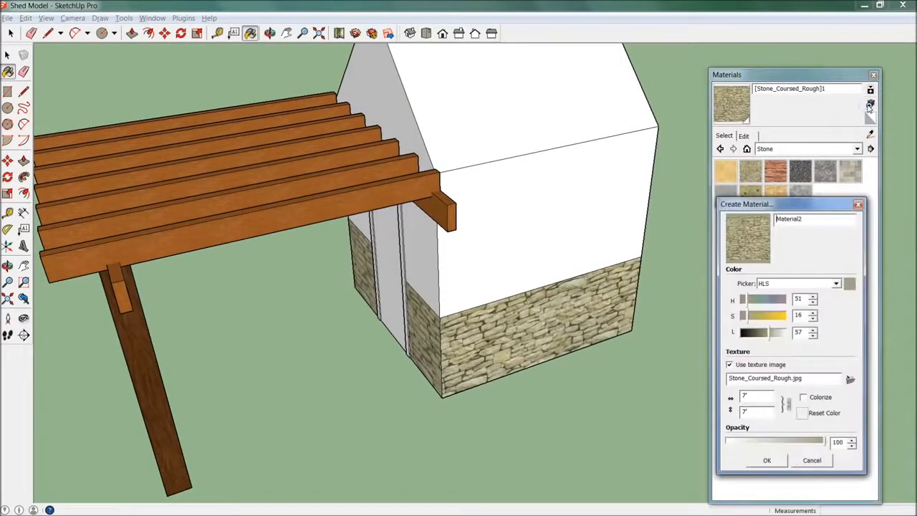
pyautogui.moveTo(828, 206); pyautogui.dragTo(809, 101)
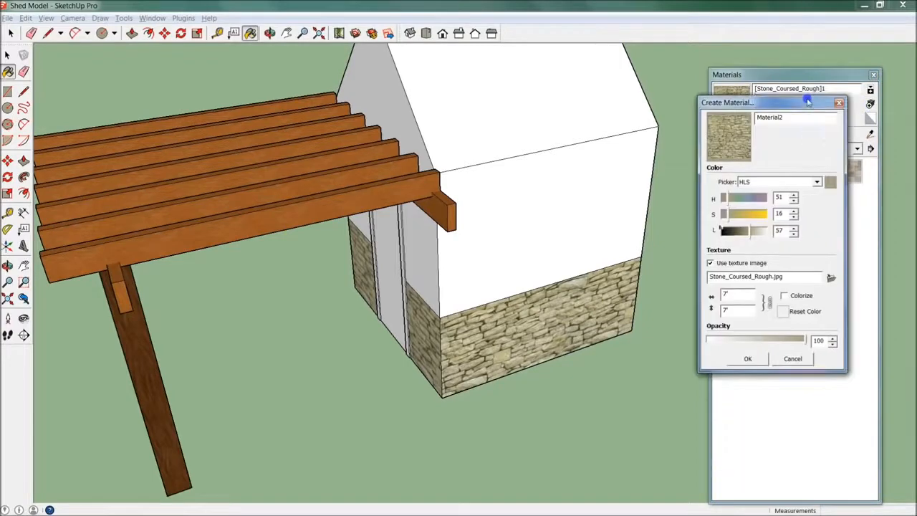
pyautogui.click(830, 276)
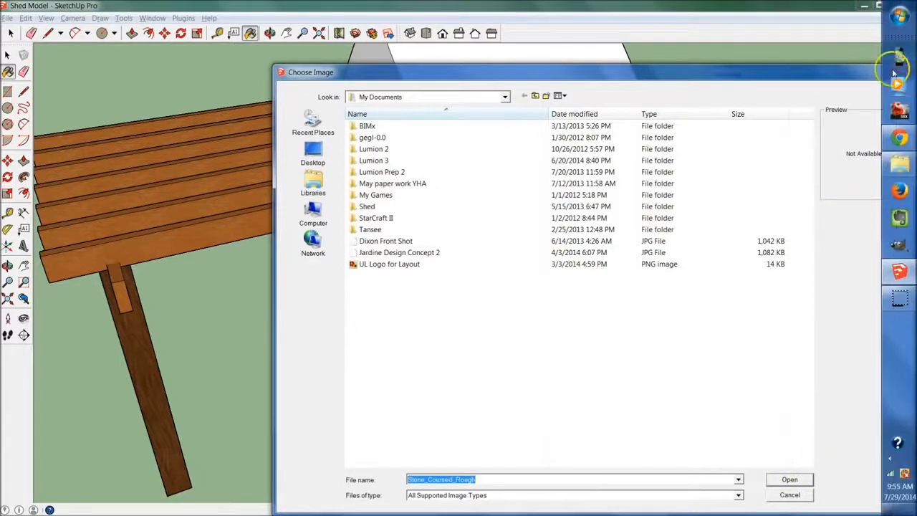
pyautogui.moveTo(857, 72); pyautogui.dragTo(815, 75)
pyautogui.click(859, 74)
pyautogui.hotkey('alt', 'Tab')
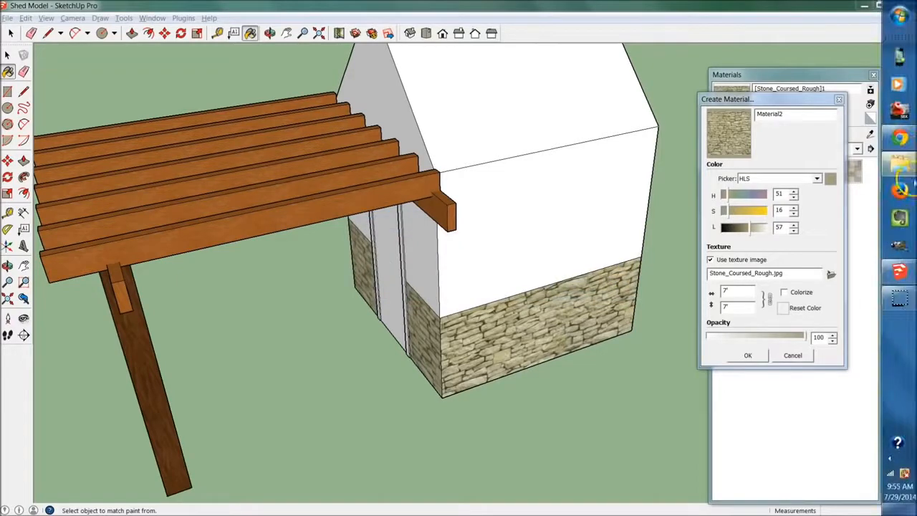
# Step: Switch to Chrome and look through the image results for "stone veneer seamless" for a suitable wall texture
pyautogui.moveTo(904, 139)
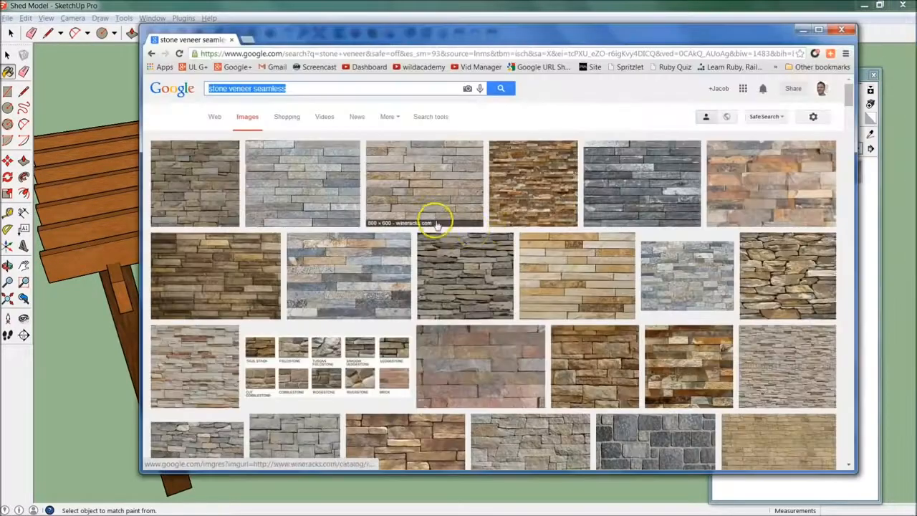
pyautogui.click(271, 88)
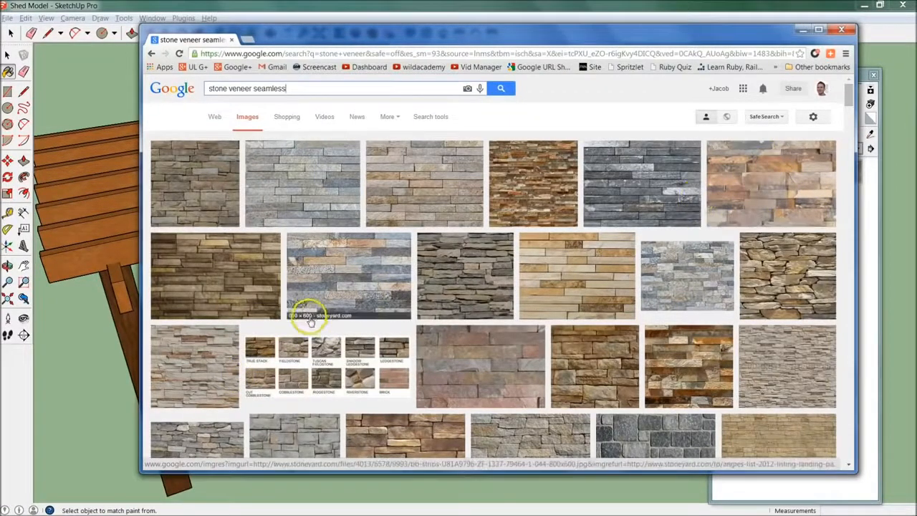
pyautogui.scroll(-4, 308, 315)
pyautogui.scroll(5, 309, 320)
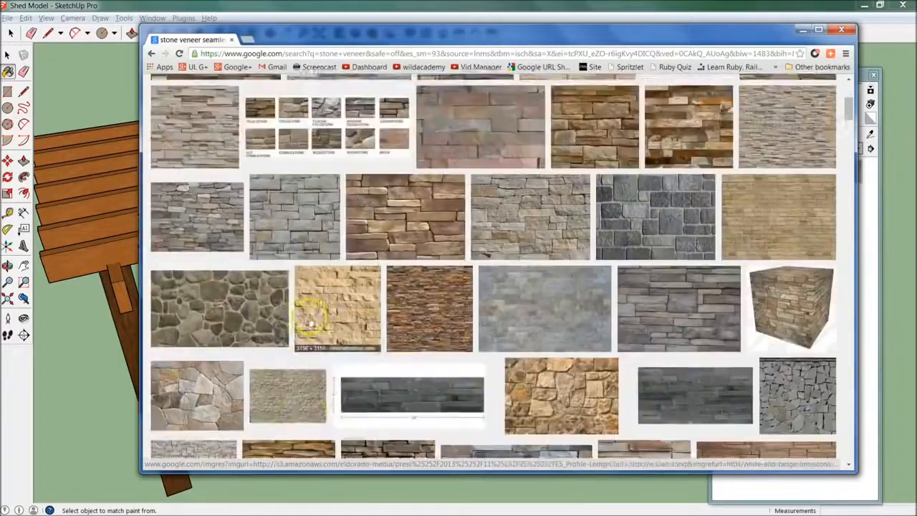
pyautogui.scroll(-3, 297, 315)
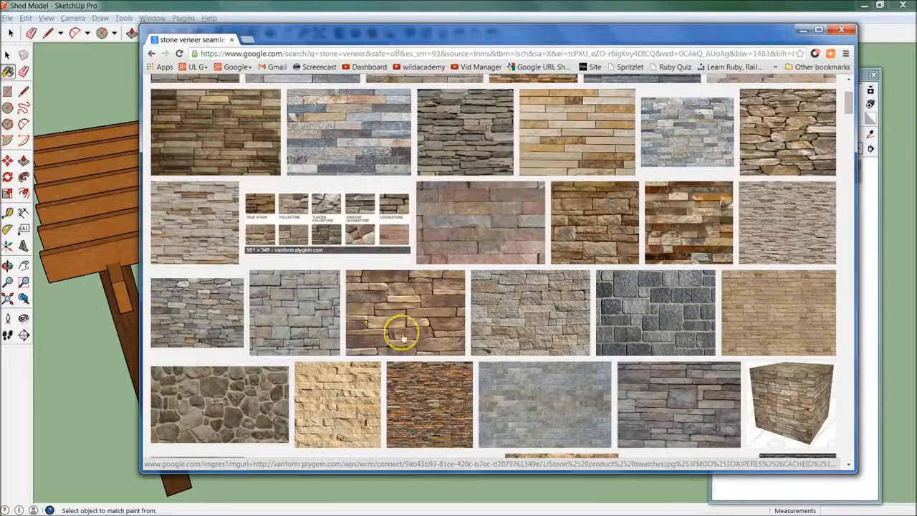
pyautogui.scroll(3, 405, 327)
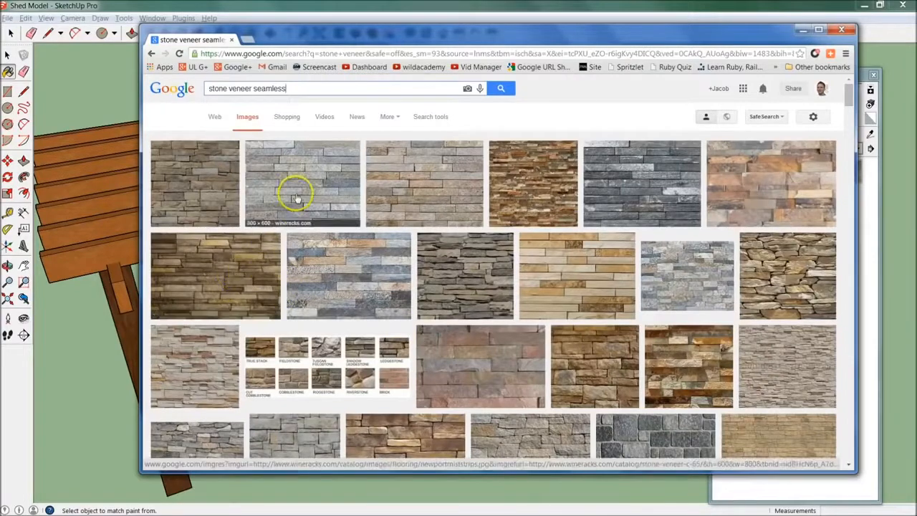
pyautogui.scroll(-3, 287, 292)
pyautogui.scroll(-2, 286, 292)
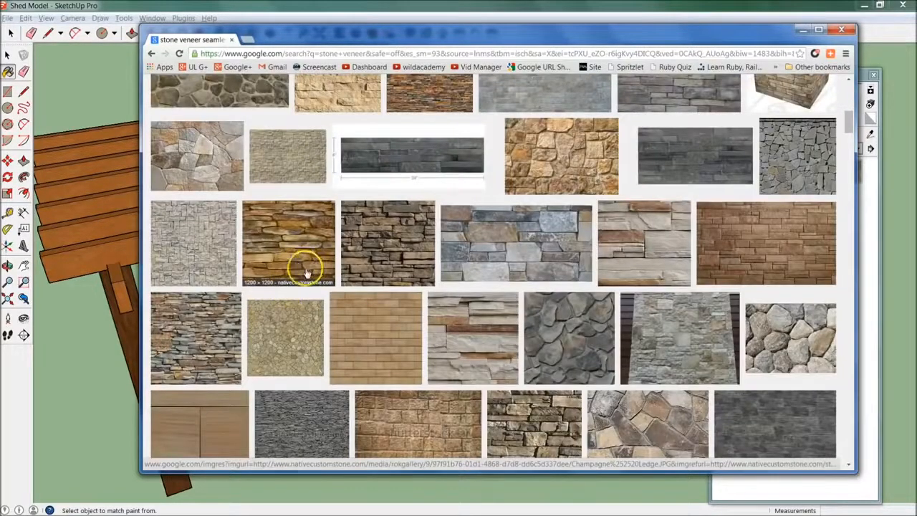
pyautogui.scroll(-3, 310, 268)
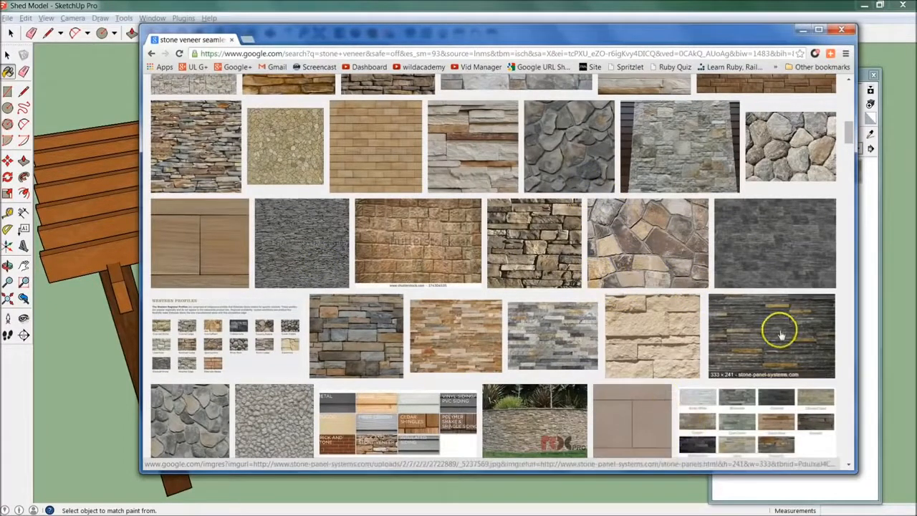
pyautogui.scroll(-3, 350, 350)
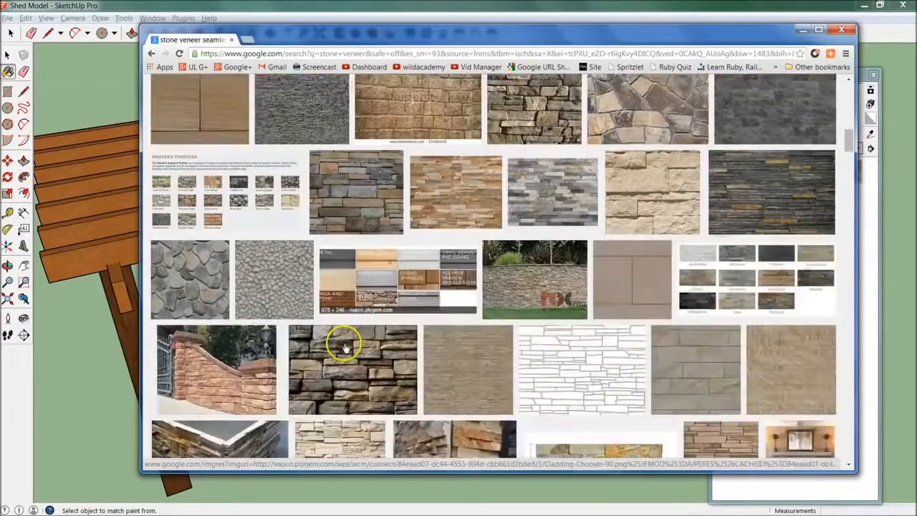
pyautogui.scroll(1, 345, 347)
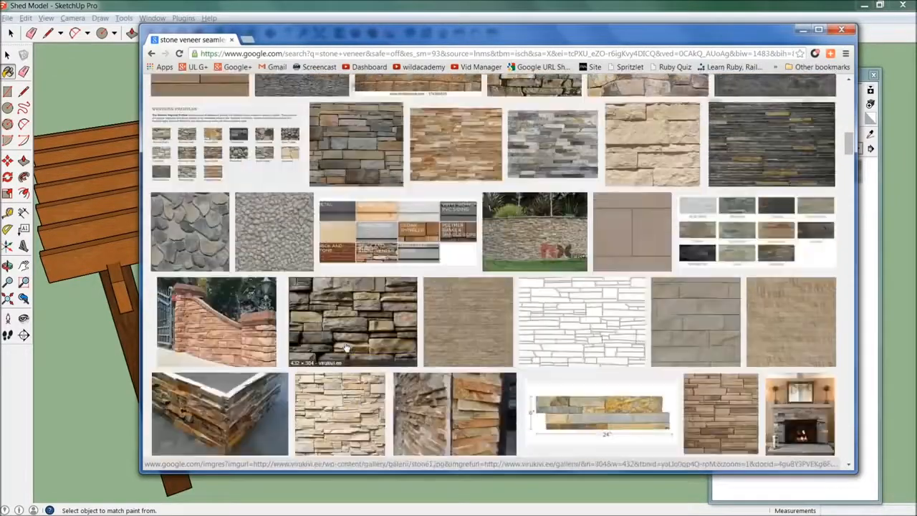
pyautogui.scroll(4, 345, 347)
pyautogui.scroll(10, 345, 347)
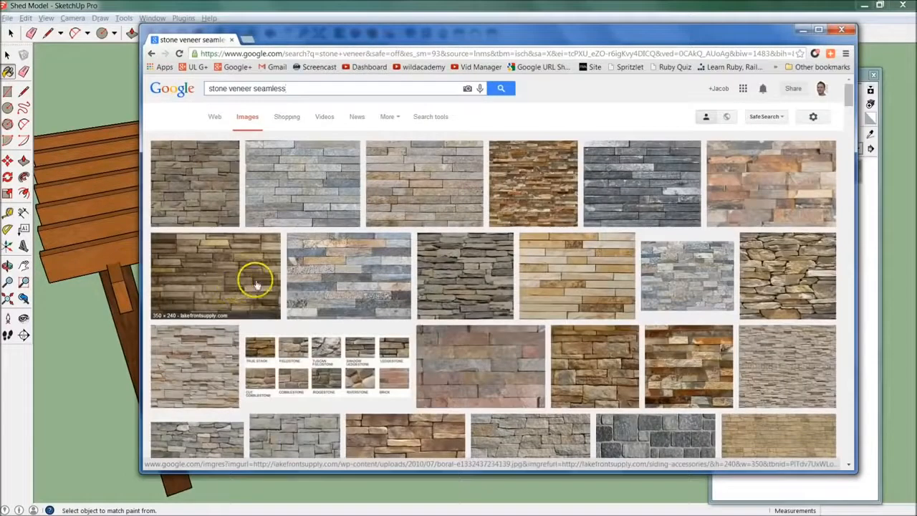
pyautogui.scroll(-5, 272, 280)
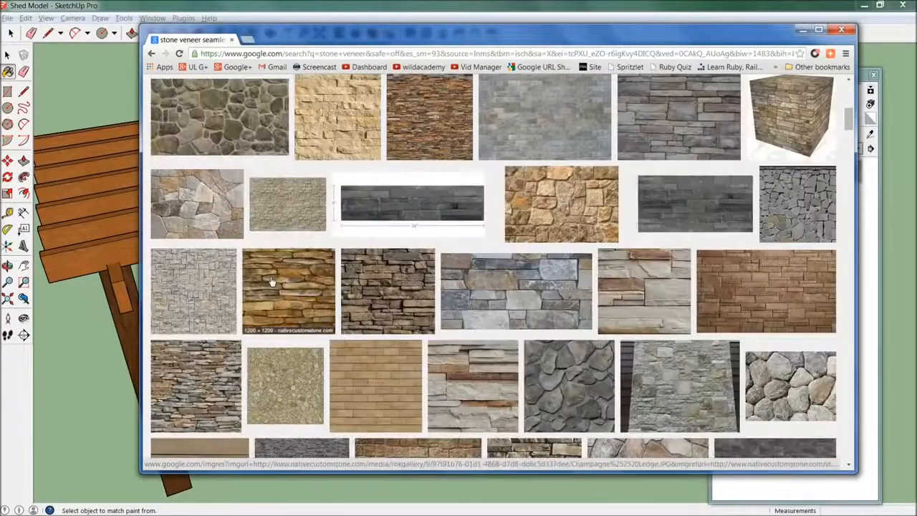
pyautogui.scroll(1, 225, 225)
# Step: Open the fieldstone image siding-stone-veneer.jpg at full size and switch back to SketchUp
pyautogui.click(223, 226)
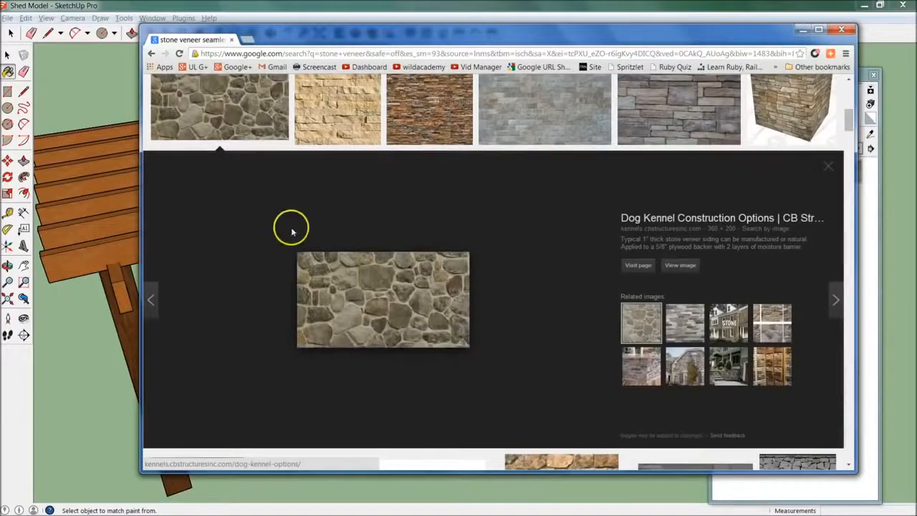
pyautogui.click(671, 265)
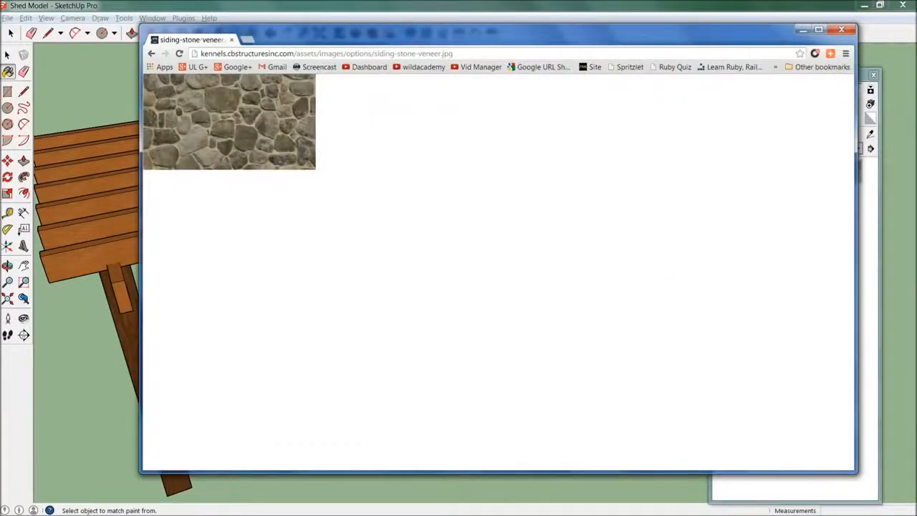
pyautogui.click(857, 13)
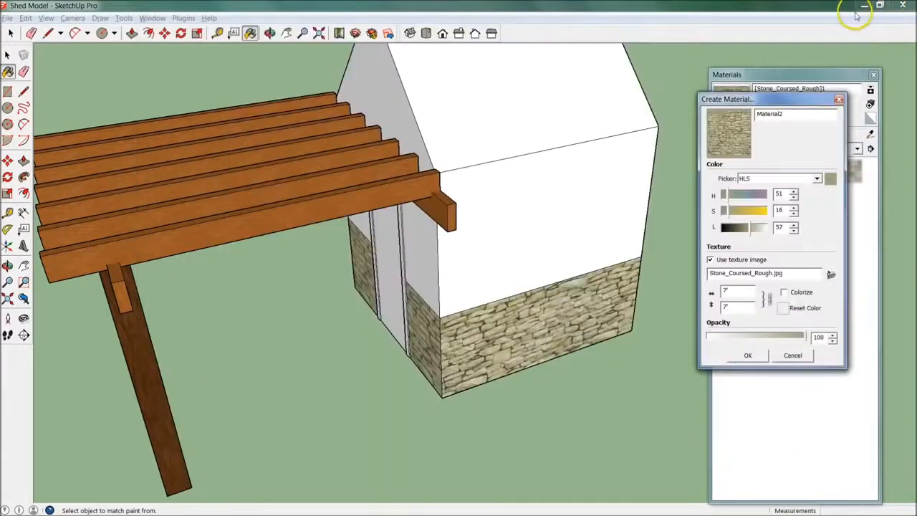
# Step: Cancel the material creation, save the siding-stone-veneer.jpg image from the browser to the desktop, and switch back to SketchUp
pyautogui.click(792, 354)
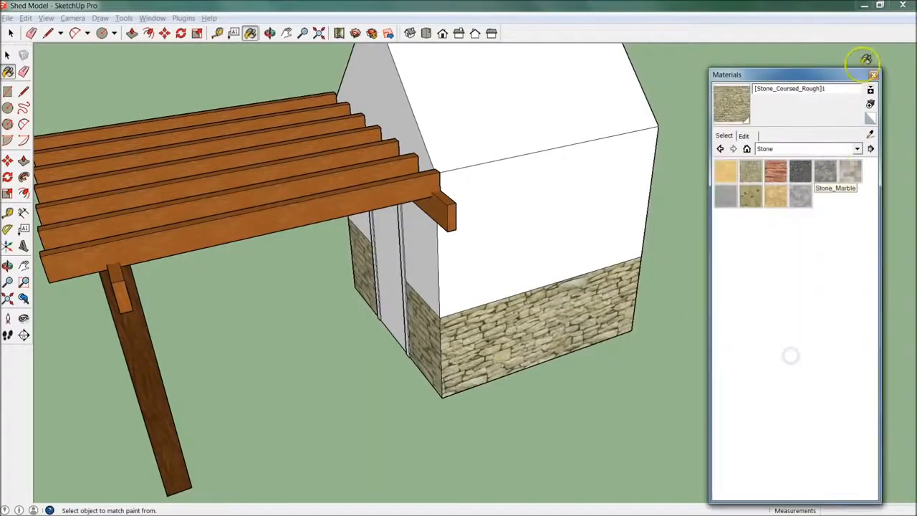
pyautogui.click(861, 6)
pyautogui.moveTo(235, 143)
pyautogui.mouseDown()
pyautogui.moveTo(570, 103)
pyautogui.moveTo(876, 199)
pyautogui.moveTo(881, 220)
pyautogui.mouseUp()
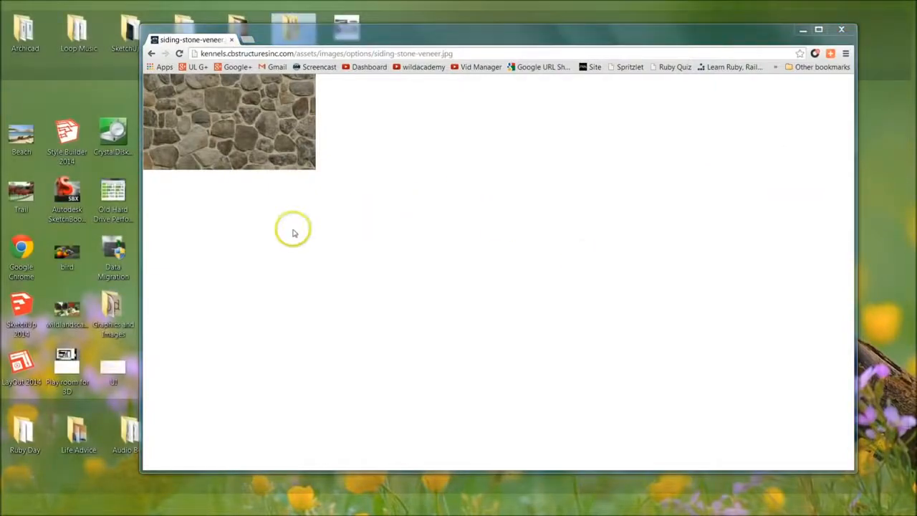
pyautogui.hotkey('alt', 'Tab')
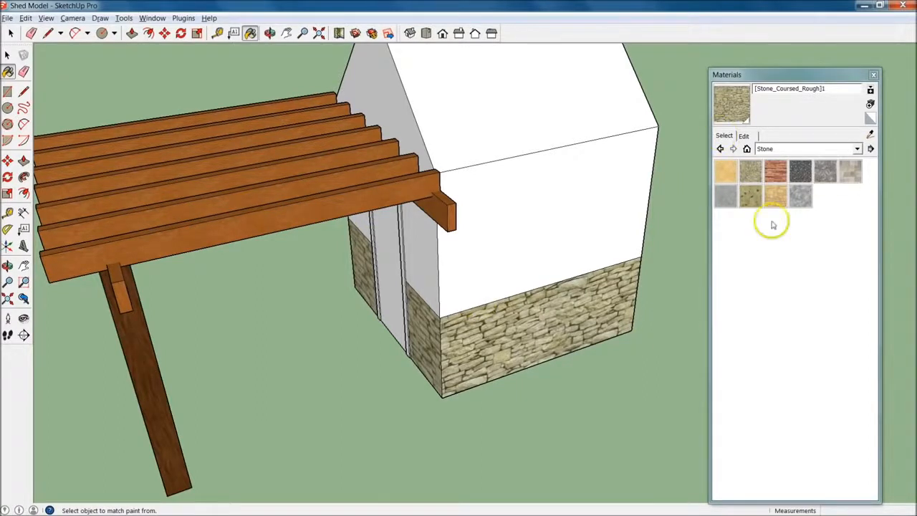
# Step: Create a new material, Material2, using the siding-stone-veneer image from the desktop as its texture
pyautogui.click(749, 136)
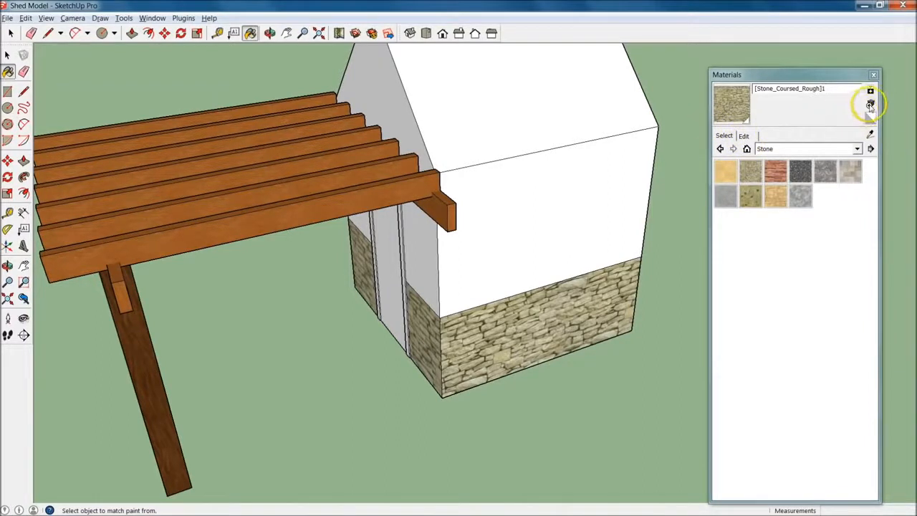
pyautogui.click(870, 105)
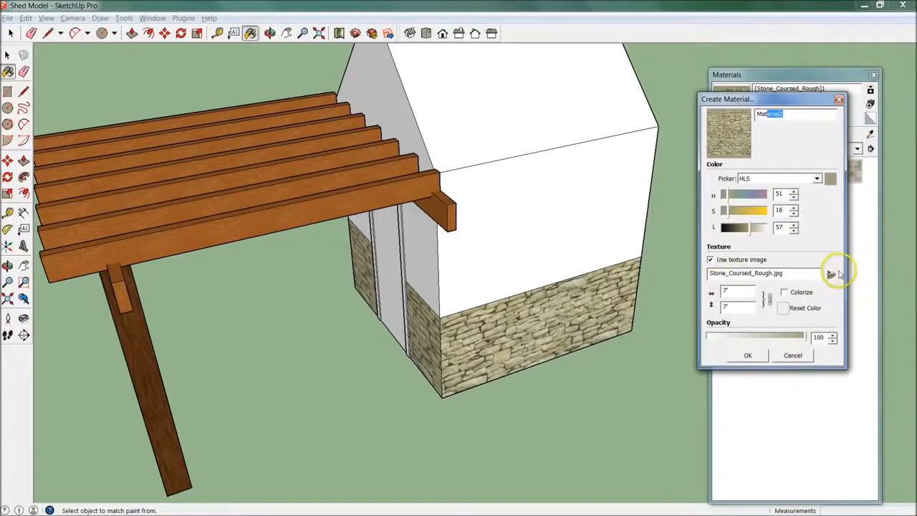
pyautogui.click(830, 275)
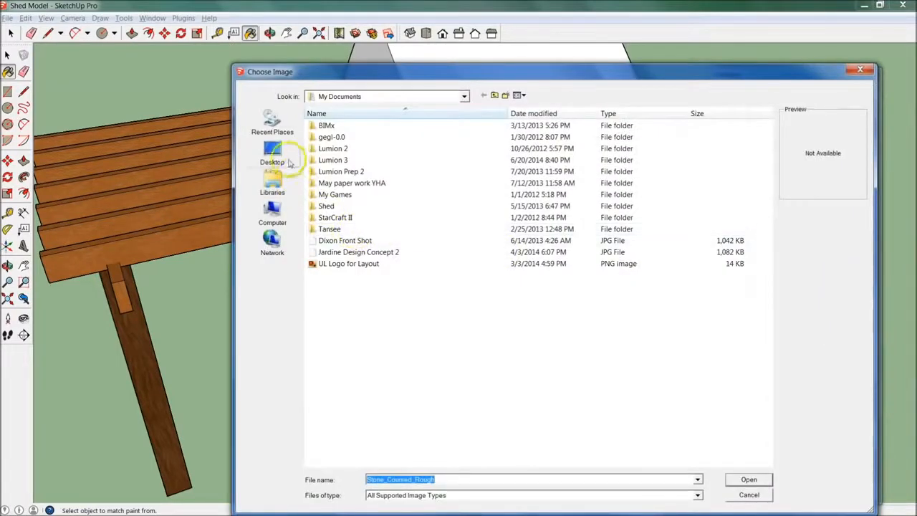
pyautogui.click(273, 157)
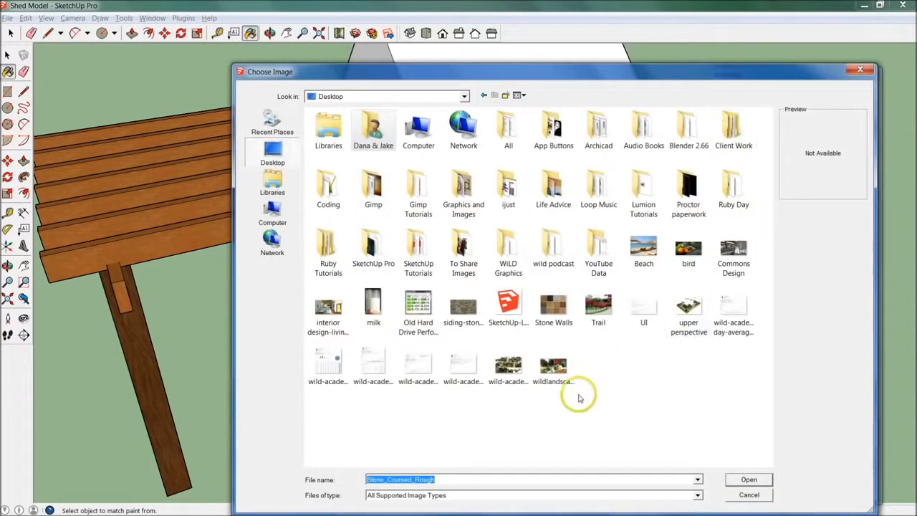
pyautogui.click(464, 307)
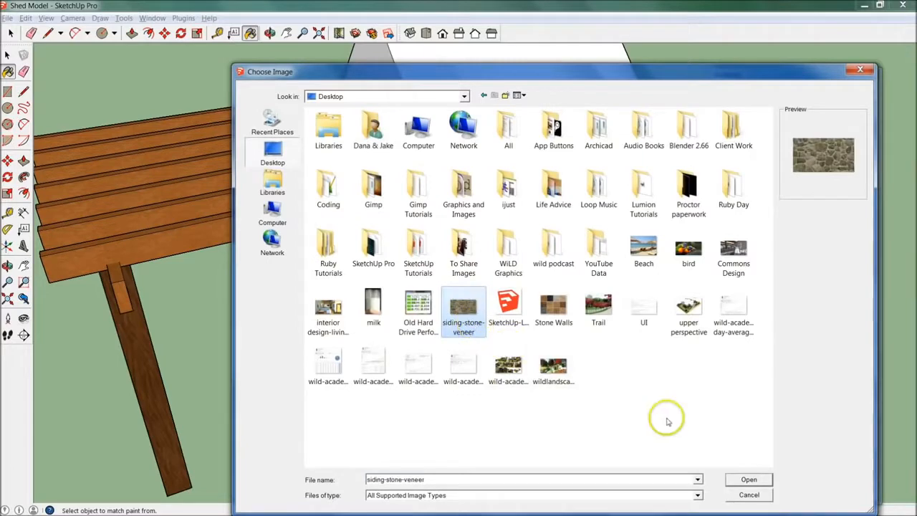
pyautogui.click(761, 483)
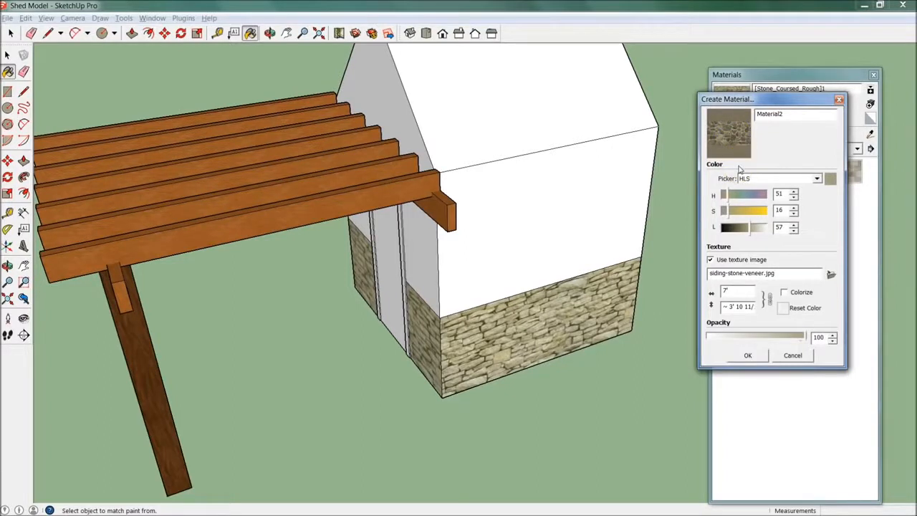
pyautogui.click(745, 356)
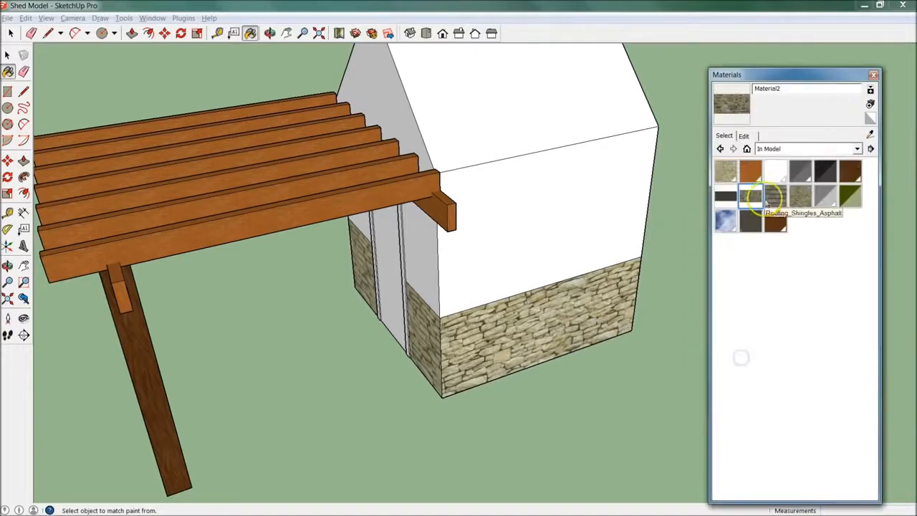
# Step: Explode the shed body group
pyautogui.press('space')
pyautogui.doubleClick(542, 345)
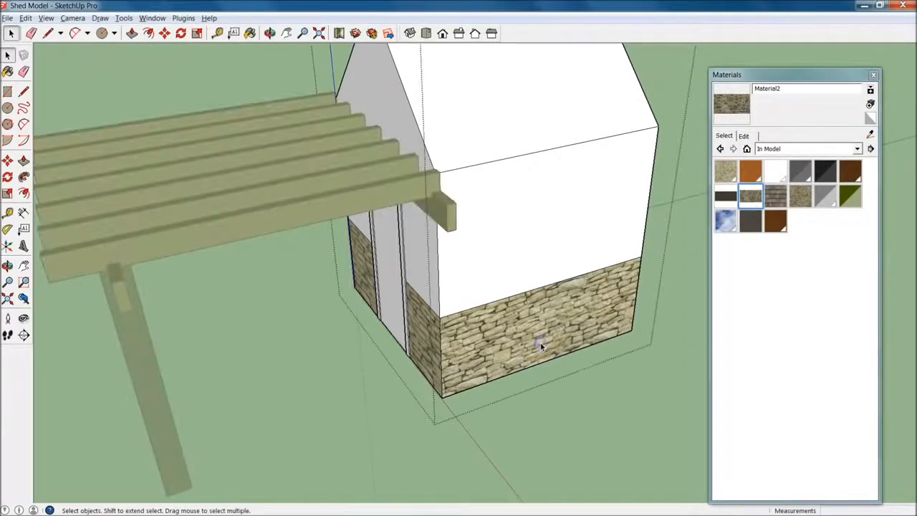
pyautogui.click(601, 413)
pyautogui.rightClick(583, 323)
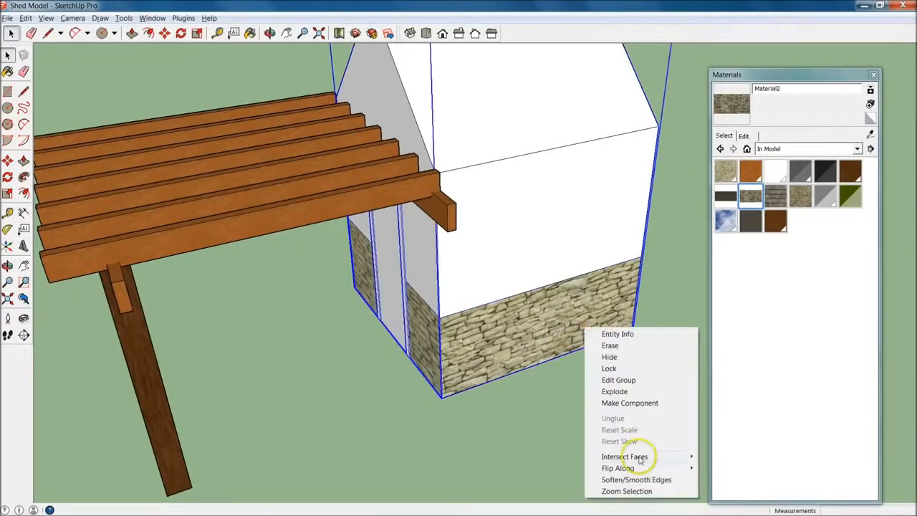
pyautogui.click(637, 393)
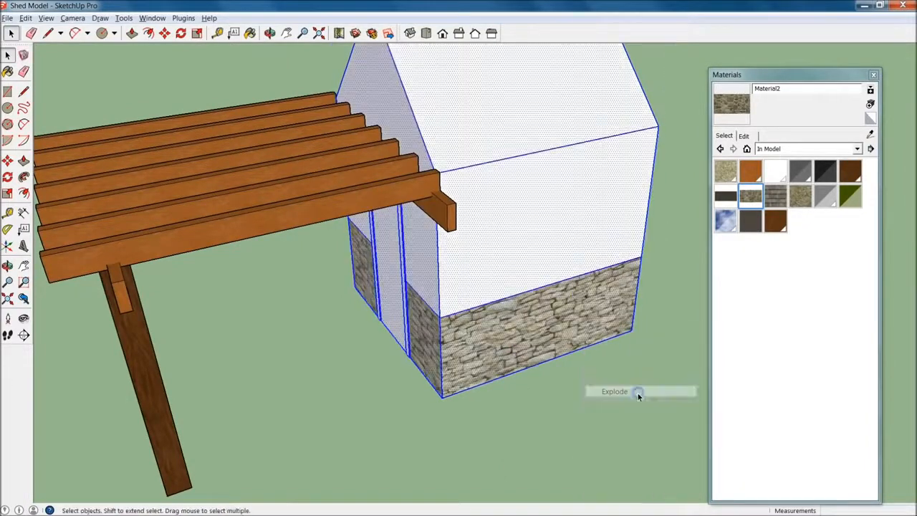
# Step: Paint the stone bands on the lower shed walls with Material2
pyautogui.click(556, 348)
pyautogui.moveTo(556, 348); pyautogui.dragTo(549, 331, button='middle')
pyautogui.click(731, 88)
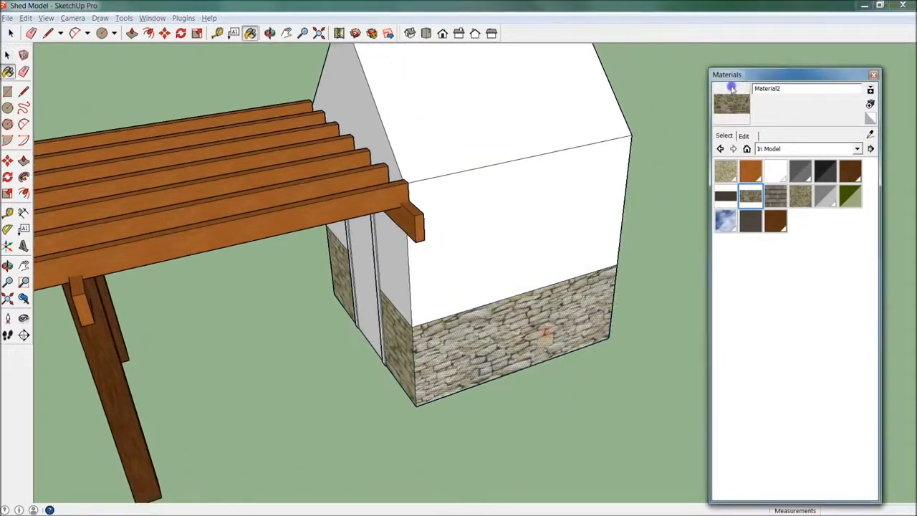
pyautogui.click(555, 340)
pyautogui.scroll(3, 544, 337)
pyautogui.moveTo(537, 334)
pyautogui.mouseDown(button='middle')
pyautogui.moveTo(301, 303)
pyautogui.moveTo(583, 312)
pyautogui.moveTo(331, 348)
pyautogui.mouseUp(button='middle')
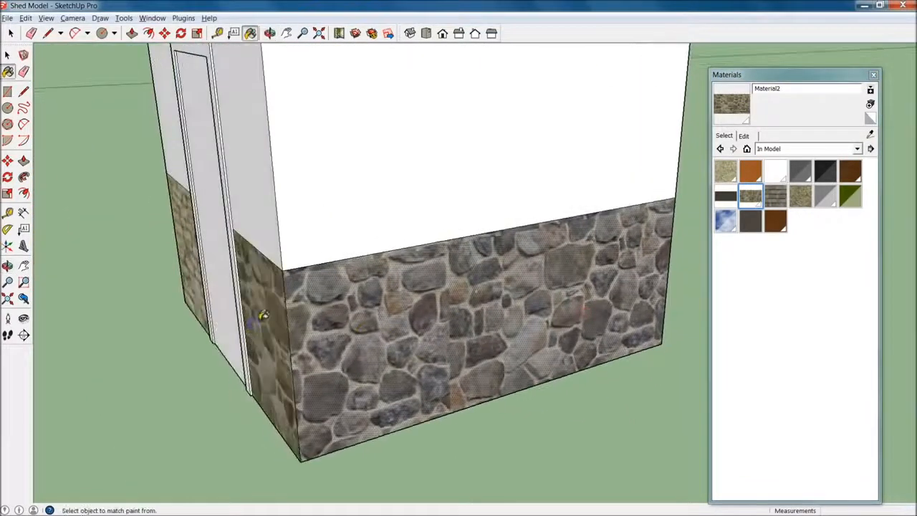
pyautogui.scroll(-3, 262, 315)
pyautogui.moveTo(428, 332); pyautogui.dragTo(366, 313, button='middle')
pyautogui.keyDown('alt'); pyautogui.click(366, 313); pyautogui.keyUp('alt')
pyautogui.click(482, 239)
pyautogui.moveTo(482, 239)
pyautogui.mouseDown(button='middle')
pyautogui.moveTo(462, 309)
pyautogui.moveTo(528, 291)
pyautogui.moveTo(600, 371)
pyautogui.moveTo(356, 358)
pyautogui.moveTo(432, 397)
pyautogui.moveTo(323, 337)
pyautogui.moveTo(293, 331)
pyautogui.mouseUp(button='middle')
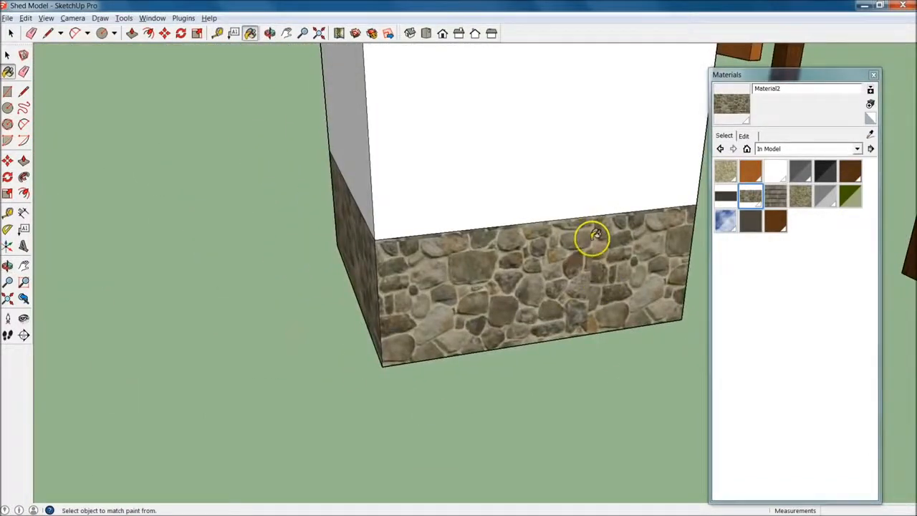
# Step: Try texture widths of 120, 100 and 90 inches for Material2
pyautogui.scroll(-3, 401, 323)
pyautogui.moveTo(401, 323)
pyautogui.mouseDown(button='middle')
pyautogui.moveTo(657, 313)
pyautogui.moveTo(712, 348)
pyautogui.moveTo(645, 307)
pyautogui.moveTo(406, 407)
pyautogui.moveTo(499, 343)
pyautogui.mouseUp(button='middle')
pyautogui.press('space')
pyautogui.moveTo(436, 355); pyautogui.dragTo(668, 350, button='middle')
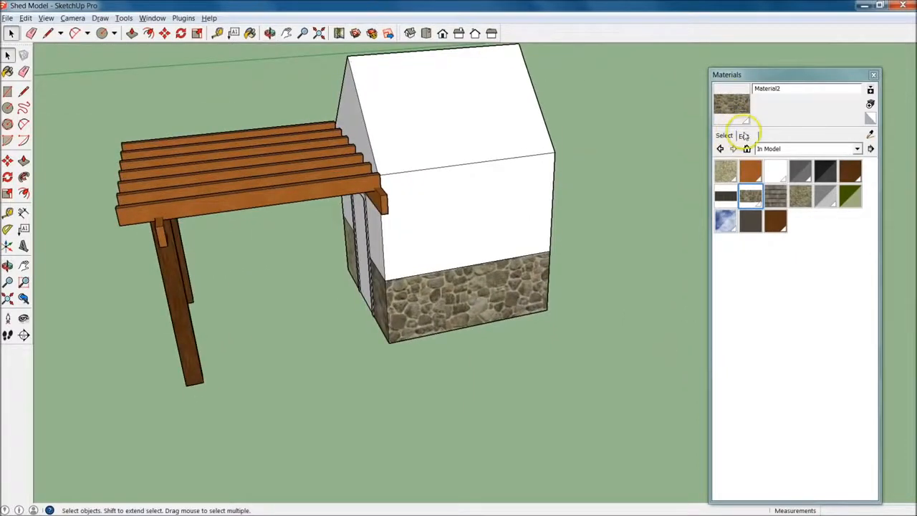
pyautogui.click(744, 136)
pyautogui.moveTo(609, 265); pyautogui.dragTo(174, 291, button='middle')
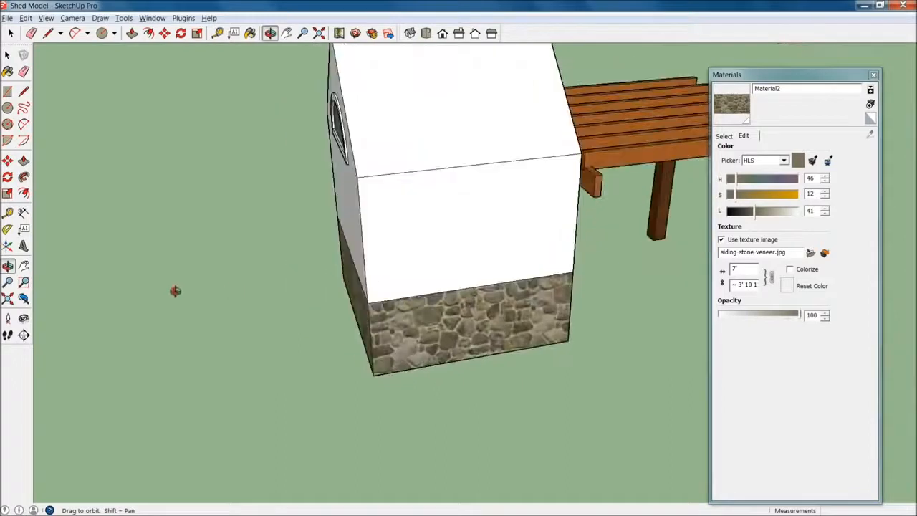
pyautogui.scroll(5, 493, 307)
pyautogui.click(731, 104)
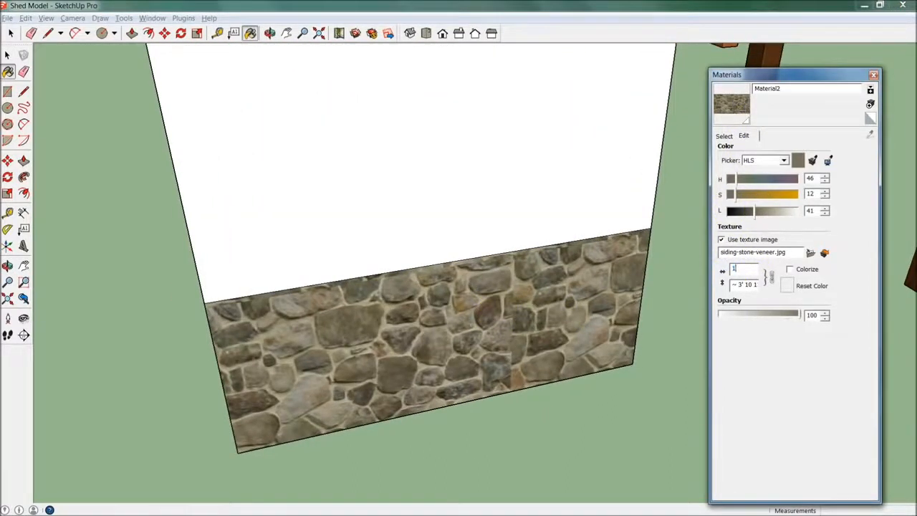
pyautogui.write('20')
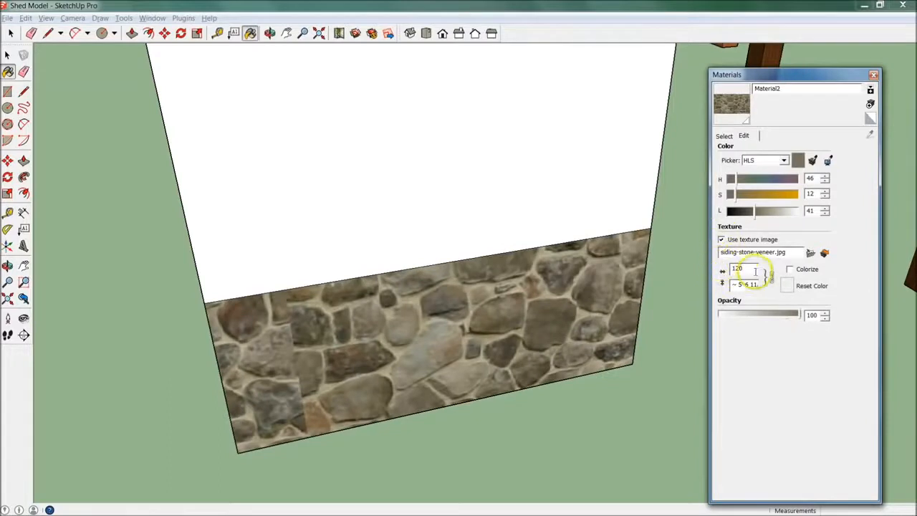
pyautogui.write('100')
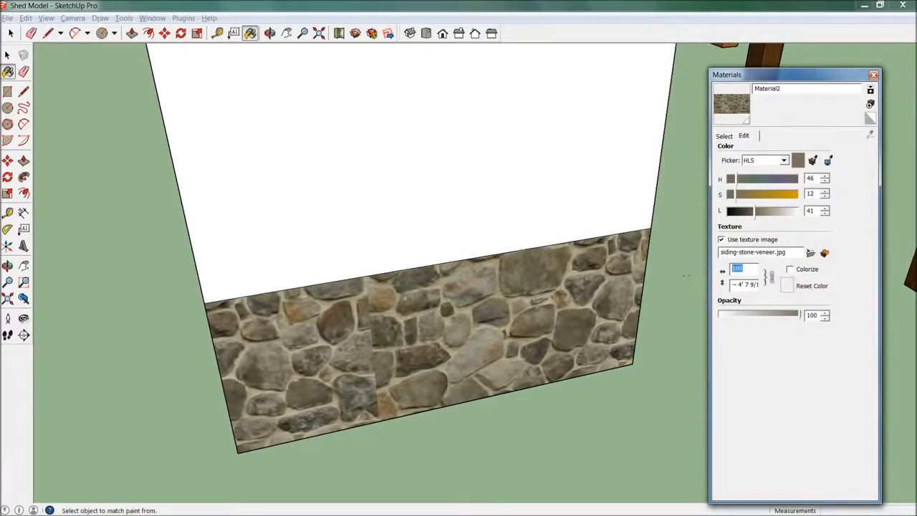
pyautogui.write('90')
# Step: Set the texture width of Material2 to 7'
pyautogui.scroll(-6, 528, 348)
pyautogui.press('space')
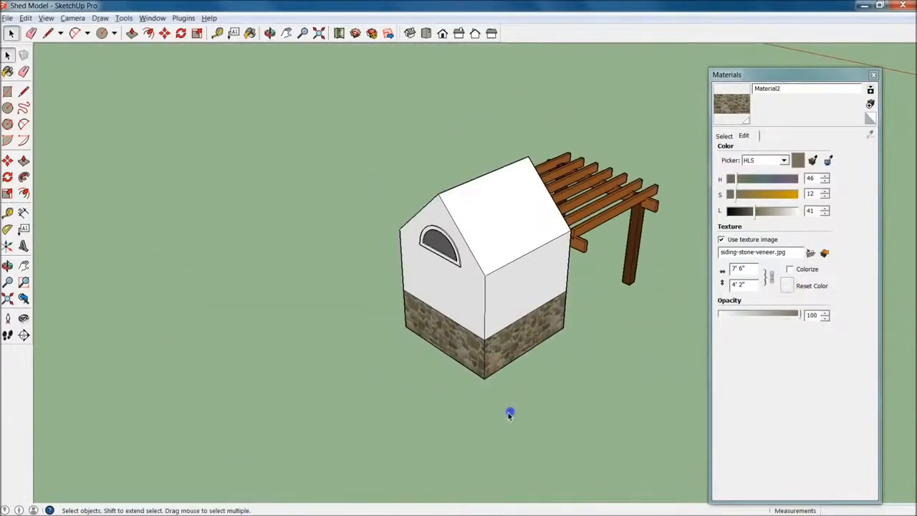
pyautogui.scroll(6, 536, 338)
pyautogui.click(750, 271)
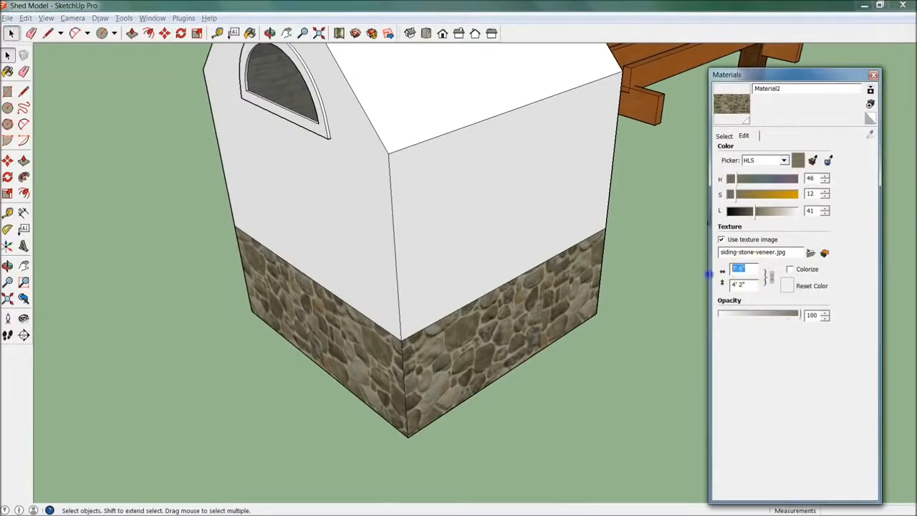
pyautogui.write('7')
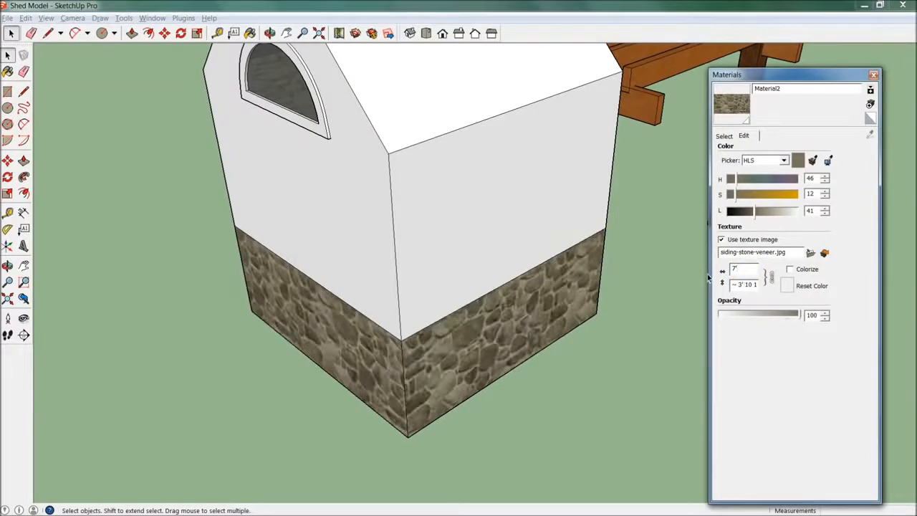
# Step: Paint the remaining coursed stone band beside the shed door with Material2 and check the cladding around the shed
pyautogui.scroll(-5, 676, 278)
pyautogui.moveTo(609, 336); pyautogui.dragTo(726, 411, button='middle')
pyautogui.scroll(6, 561, 395)
pyautogui.moveTo(354, 327); pyautogui.dragTo(791, 188, button='middle')
pyautogui.scroll(-1, 579, 199)
pyautogui.moveTo(417, 254); pyautogui.dragTo(795, 264, button='middle')
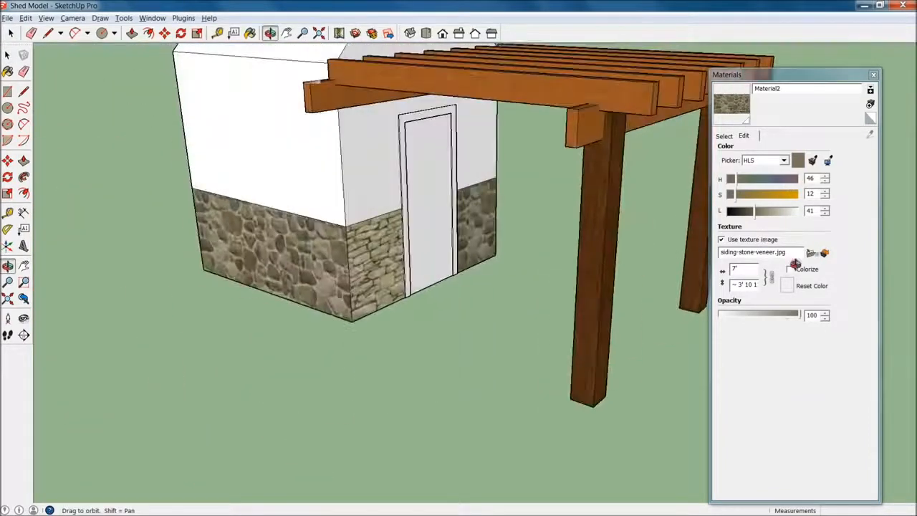
pyautogui.scroll(1, 401, 247)
pyautogui.click(730, 103)
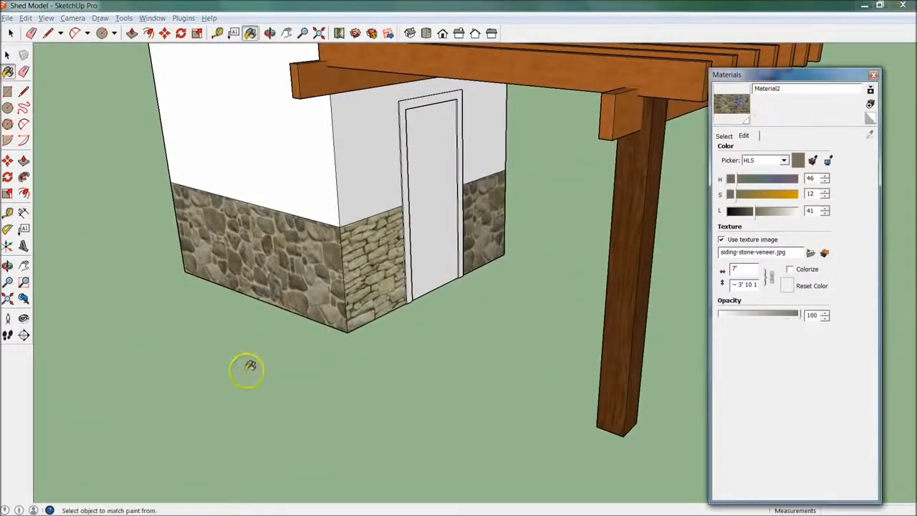
pyautogui.click(357, 244)
pyautogui.scroll(-5, 357, 242)
pyautogui.moveTo(477, 260); pyautogui.dragTo(158, 308, button='middle')
pyautogui.scroll(3, 479, 250)
pyautogui.moveTo(620, 246); pyautogui.dragTo(498, 341, button='middle')
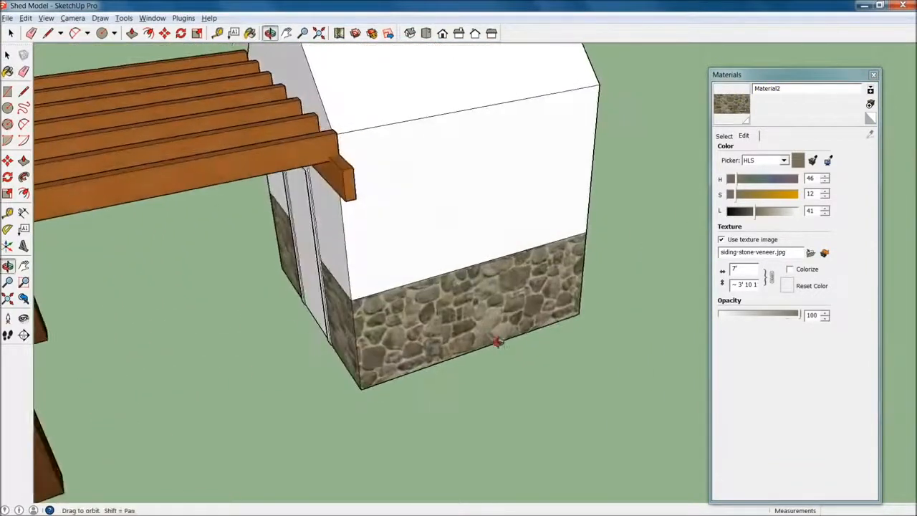
pyautogui.scroll(-4, 498, 341)
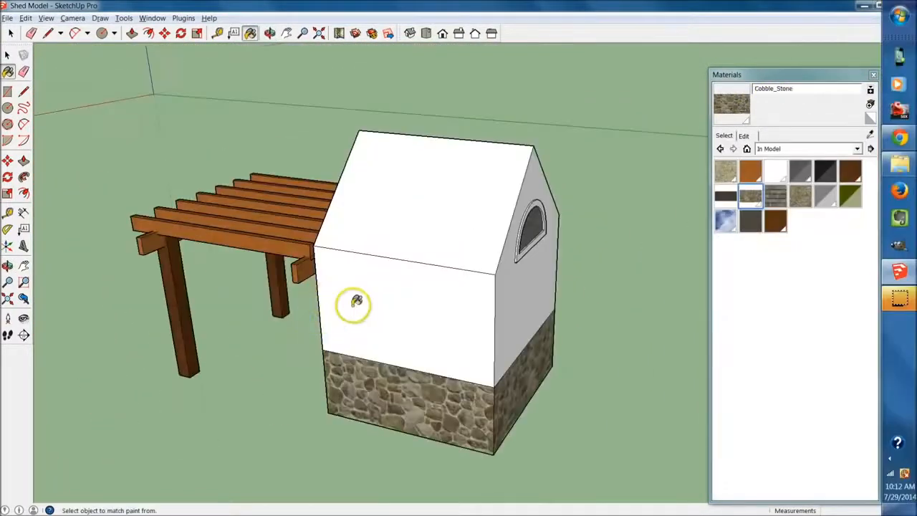
# Step: Cancel browsing for the Vertical_Wood_Siding texture, switch to Chrome, and look through the "seamless wood paneling texture" image results
pyautogui.moveTo(352, 301)
pyautogui.mouseDown(button='middle')
pyautogui.moveTo(423, 309)
pyautogui.moveTo(655, 301)
pyautogui.moveTo(645, 319)
pyautogui.moveTo(501, 266)
pyautogui.moveTo(446, 324)
pyautogui.moveTo(442, 276)
pyautogui.moveTo(698, 273)
pyautogui.moveTo(428, 317)
pyautogui.moveTo(320, 290)
pyautogui.moveTo(379, 282)
pyautogui.mouseUp(button='middle')
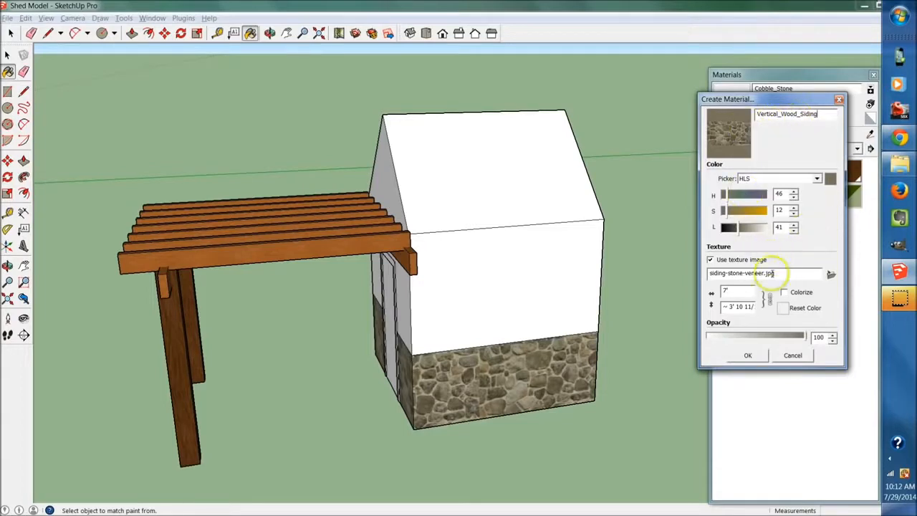
pyautogui.click(831, 274)
pyautogui.click(749, 494)
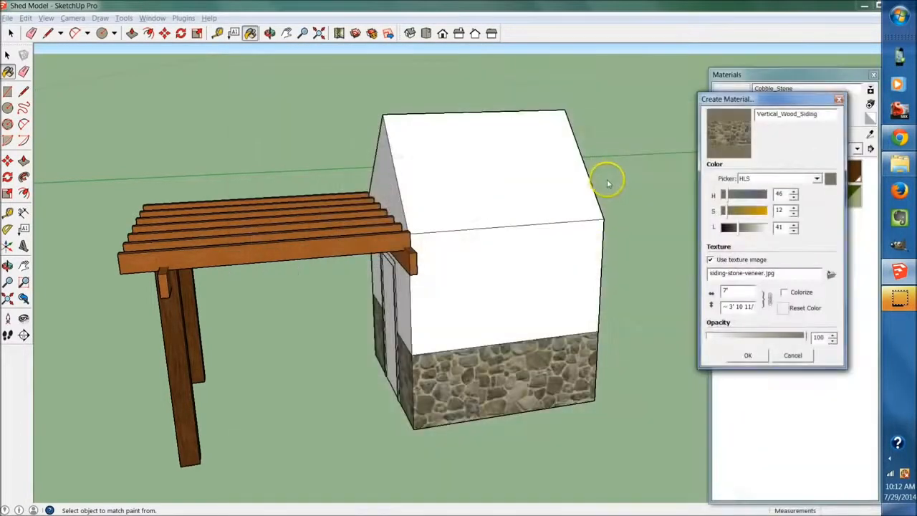
pyautogui.click(899, 138)
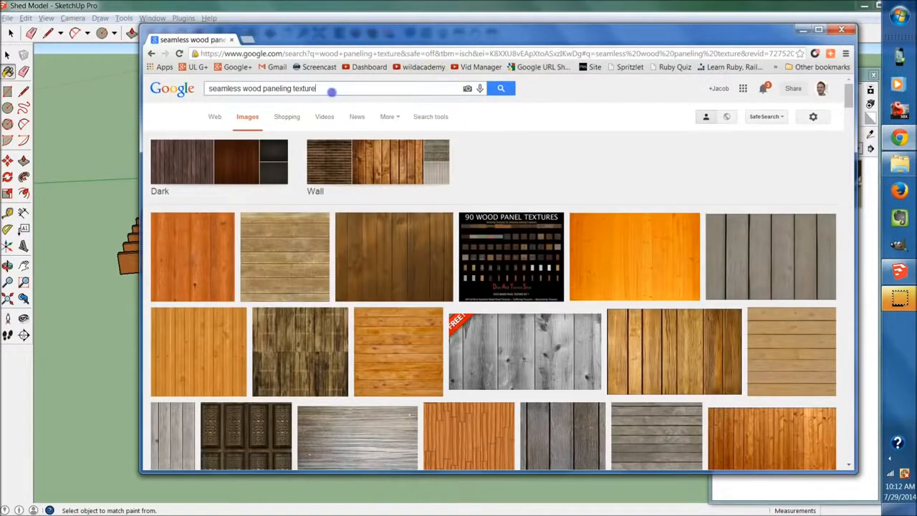
pyautogui.moveTo(326, 90); pyautogui.dragTo(177, 99)
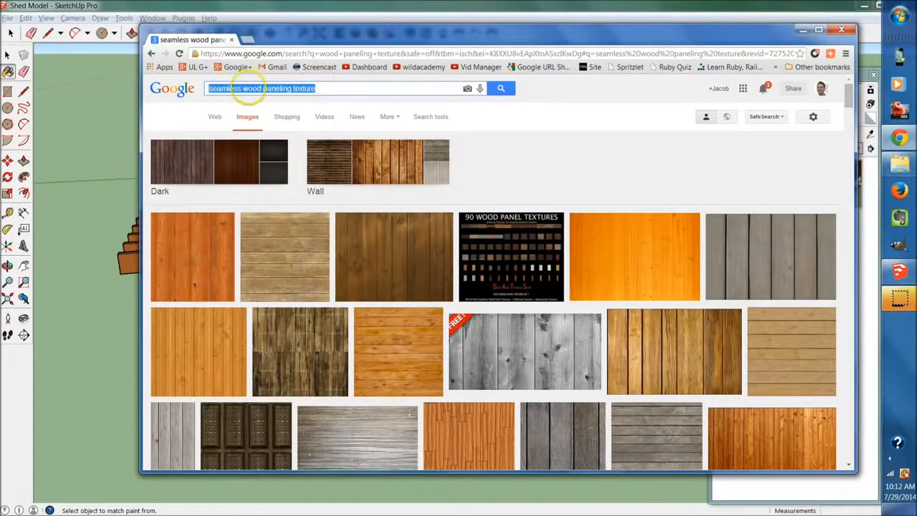
pyautogui.click(326, 87)
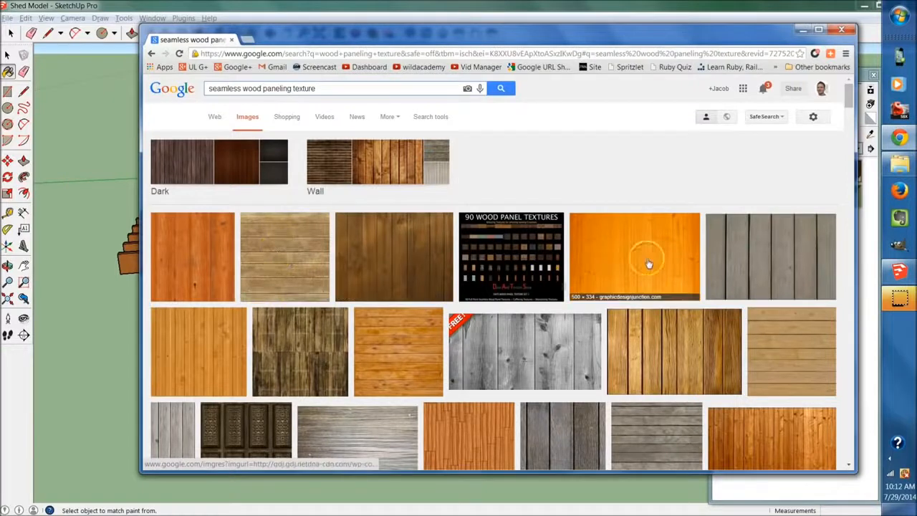
pyautogui.scroll(-1, 573, 300)
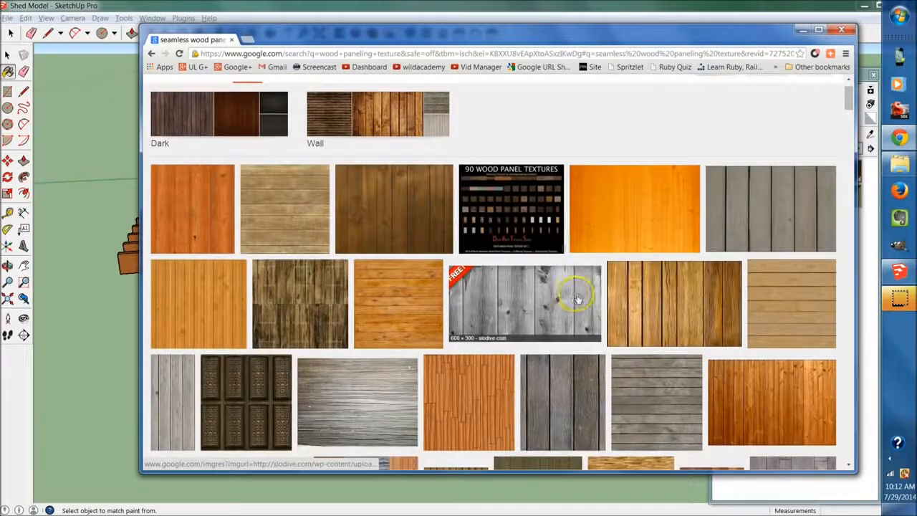
pyautogui.click(798, 308)
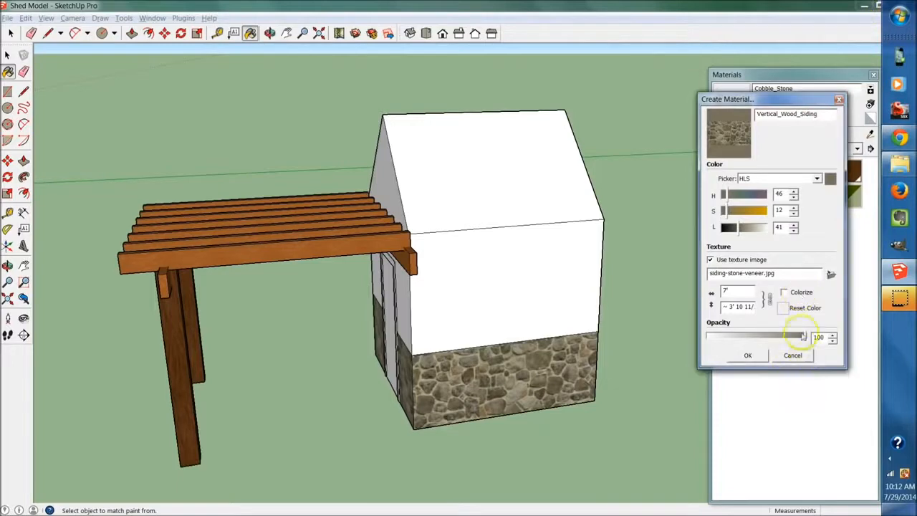
# Step: Cancel the new material, switch to Chrome, and save the horizontal plank image wood_planks_new_0043_02_preview to the desktop as a JPEG
pyautogui.click(792, 356)
pyautogui.hotkey('alt', 'Tab')
pyautogui.click(382, 261)
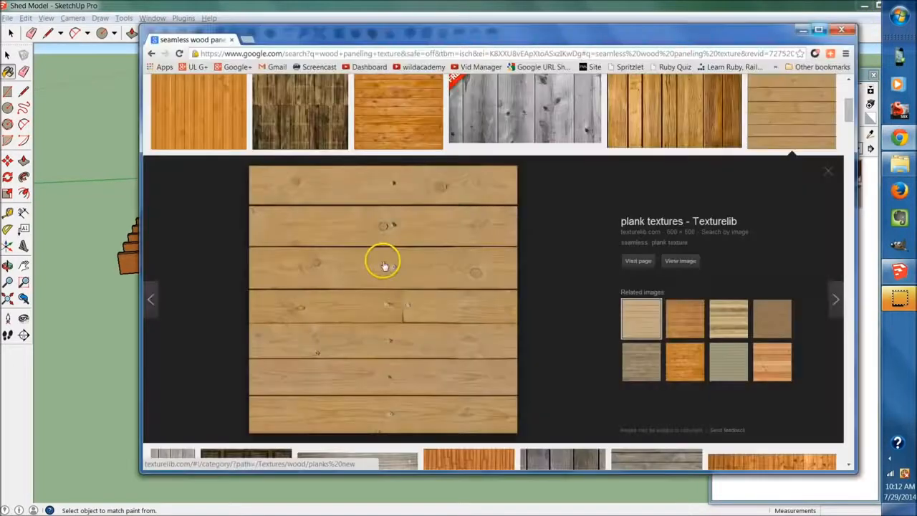
pyautogui.rightClick(446, 297)
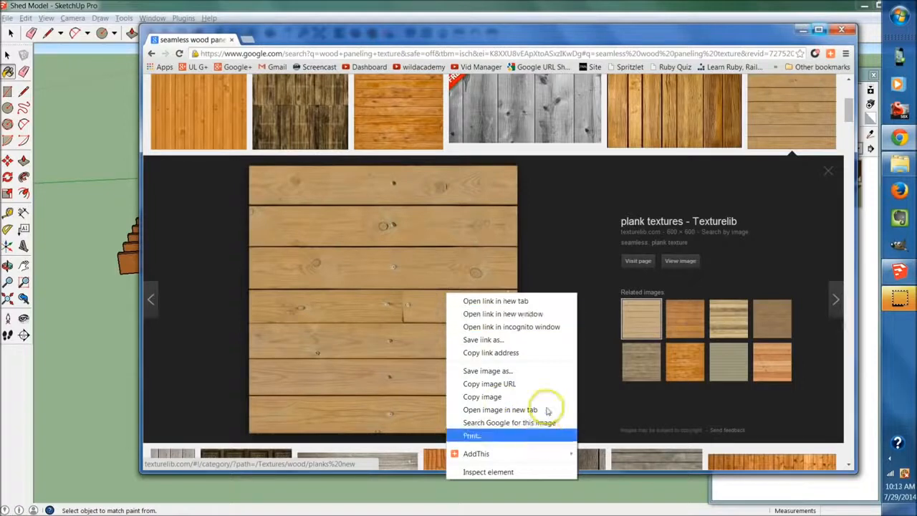
pyautogui.click(550, 371)
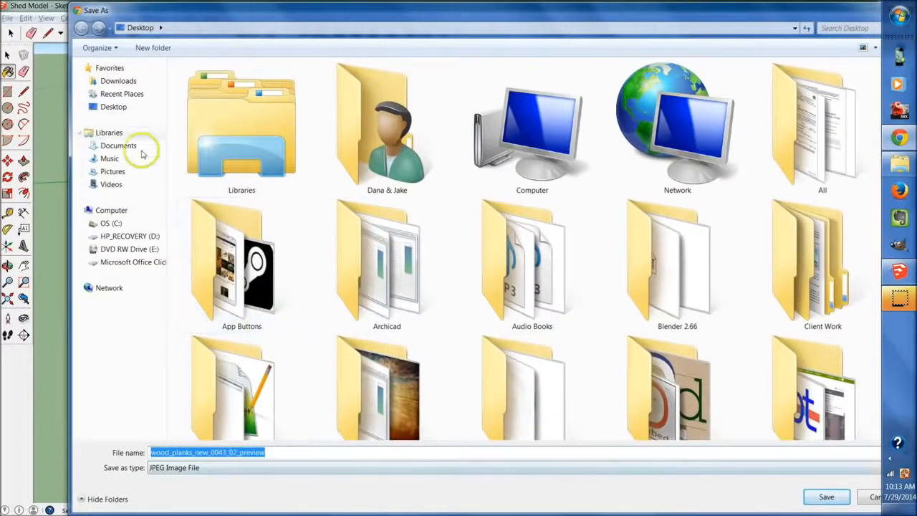
pyautogui.click(112, 106)
pyautogui.click(823, 497)
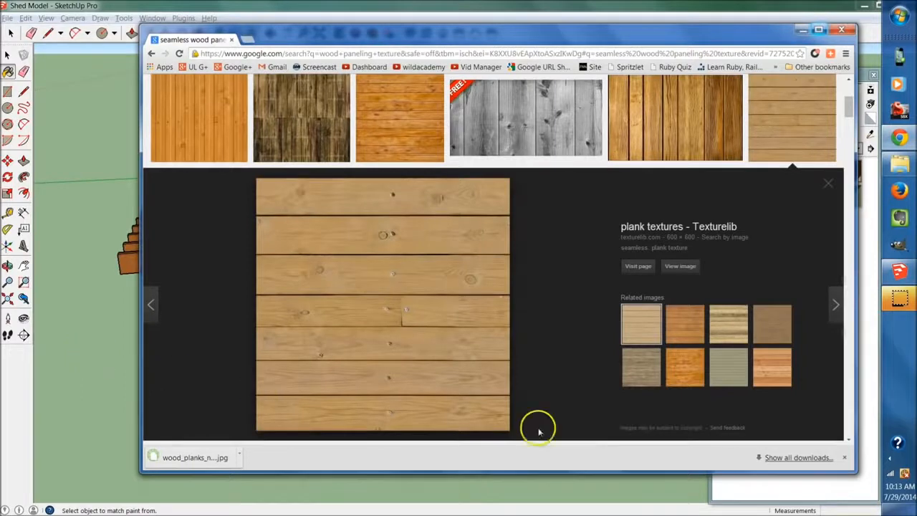
# Step: Return to SketchUp and start a new material named Vertical_Wood_Panel
pyautogui.click(420, 485)
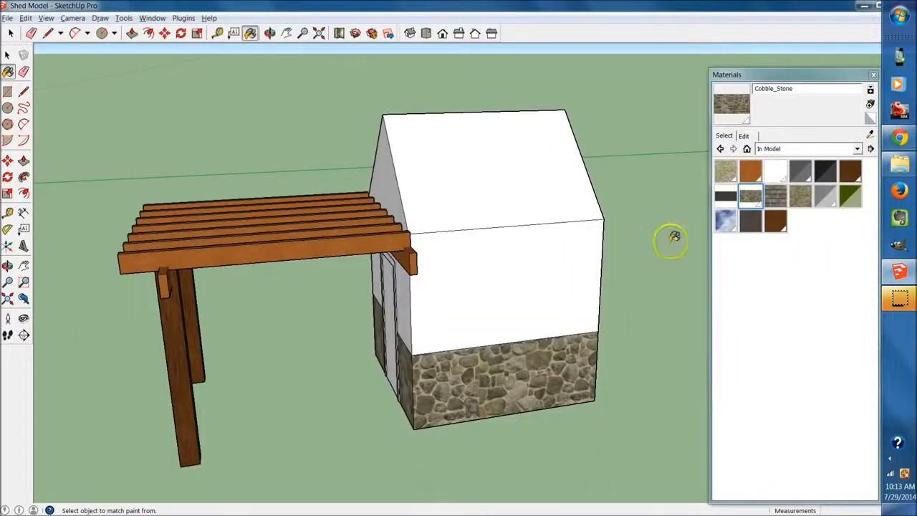
pyautogui.rightClick(750, 196)
pyautogui.click(830, 116)
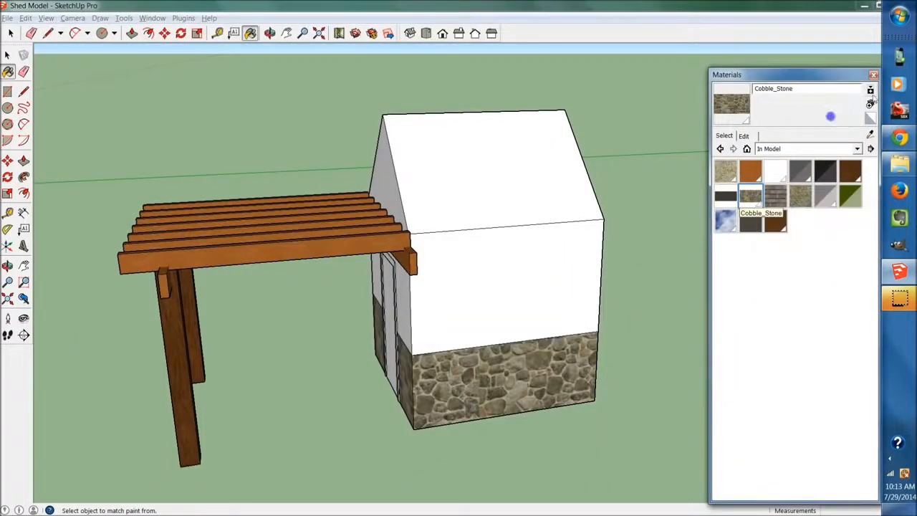
pyautogui.click(869, 103)
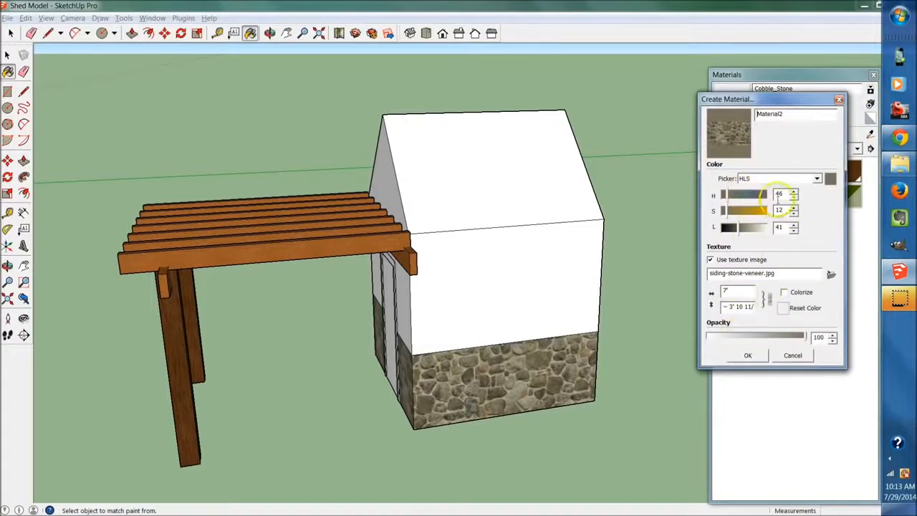
pyautogui.doubleClick(760, 115)
pyautogui.click(795, 113)
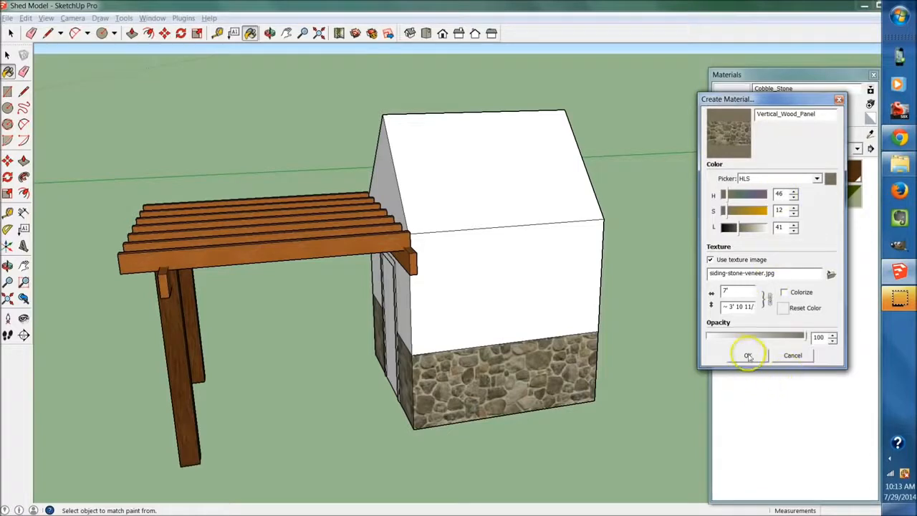
# Step: Load wood_planks_new_0043_02_preview from the desktop as the texture image and create the material
pyautogui.click(831, 273)
pyautogui.click(605, 365)
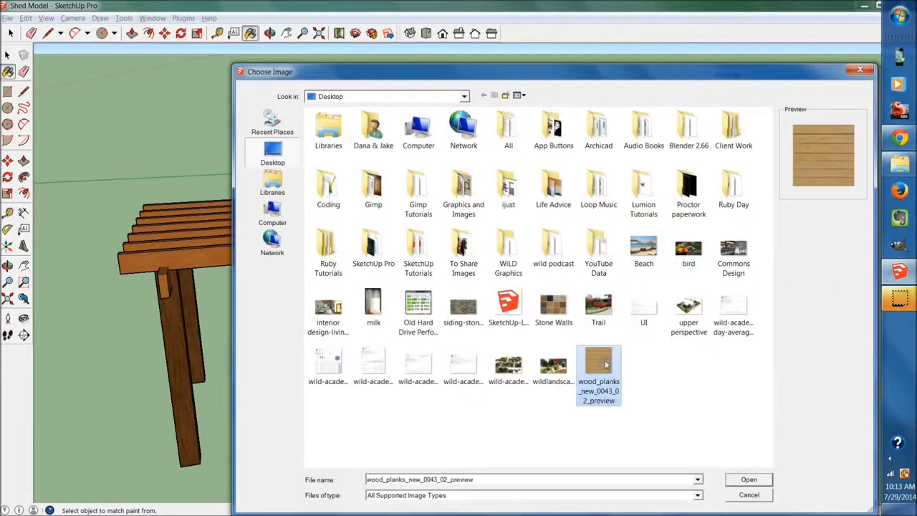
pyautogui.click(749, 479)
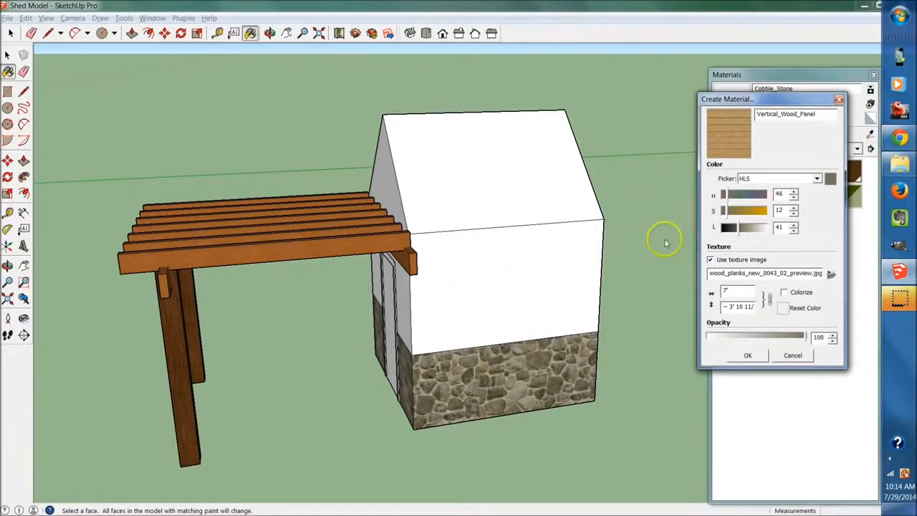
pyautogui.click(748, 356)
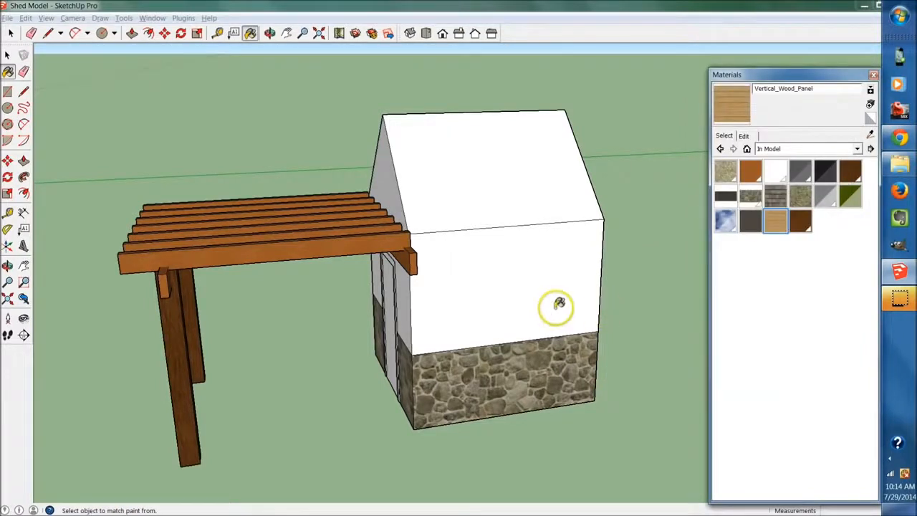
# Step: Paint the shed's white upper side wall above the stone with Vertical_Wood_Panel
pyautogui.press('space')
pyautogui.click(534, 297)
pyautogui.moveTo(507, 288); pyautogui.dragTo(458, 298, button='middle')
pyautogui.scroll(3, 561, 259)
pyautogui.moveTo(577, 279); pyautogui.dragTo(429, 284, button='middle')
pyautogui.click(739, 108)
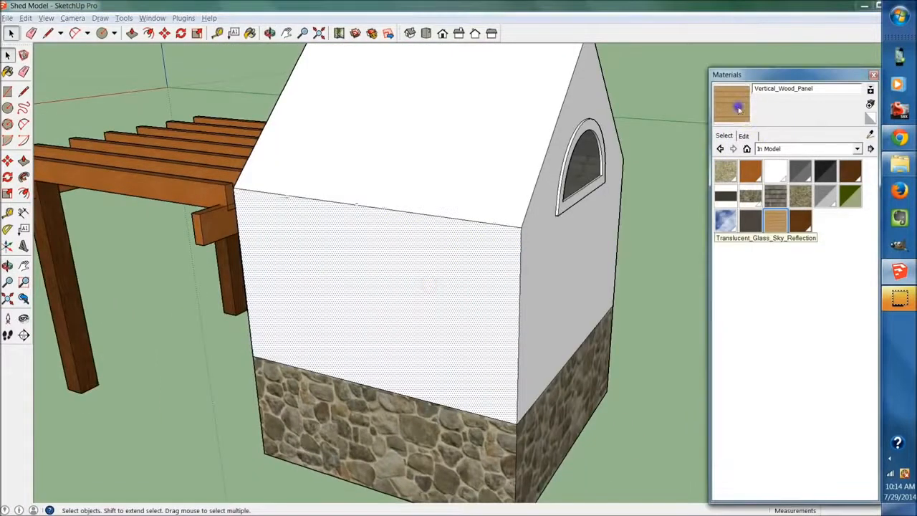
pyautogui.click(405, 320)
pyautogui.moveTo(395, 379)
pyautogui.mouseDown(button='middle')
pyautogui.moveTo(509, 274)
pyautogui.moveTo(675, 297)
pyautogui.moveTo(501, 329)
pyautogui.moveTo(435, 356)
pyautogui.moveTo(467, 384)
pyautogui.moveTo(581, 323)
pyautogui.moveTo(702, 334)
pyautogui.moveTo(561, 348)
pyautogui.moveTo(432, 265)
pyautogui.moveTo(350, 273)
pyautogui.moveTo(408, 241)
pyautogui.moveTo(487, 337)
pyautogui.mouseUp(button='middle')
pyautogui.press('space')
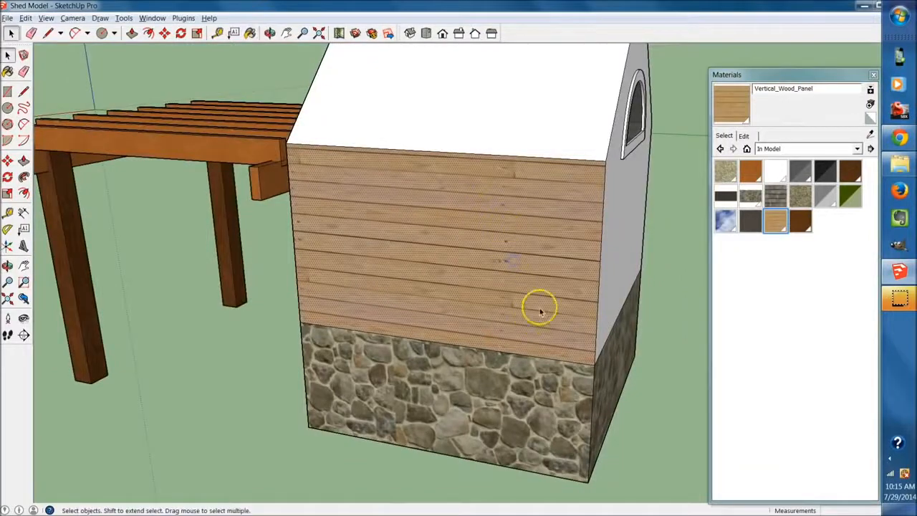
# Step: Try to reposition the side wall's wood texture by moving its blue pin, and undo the changes to the wall
pyautogui.scroll(3, 501, 308)
pyautogui.rightClick(464, 306)
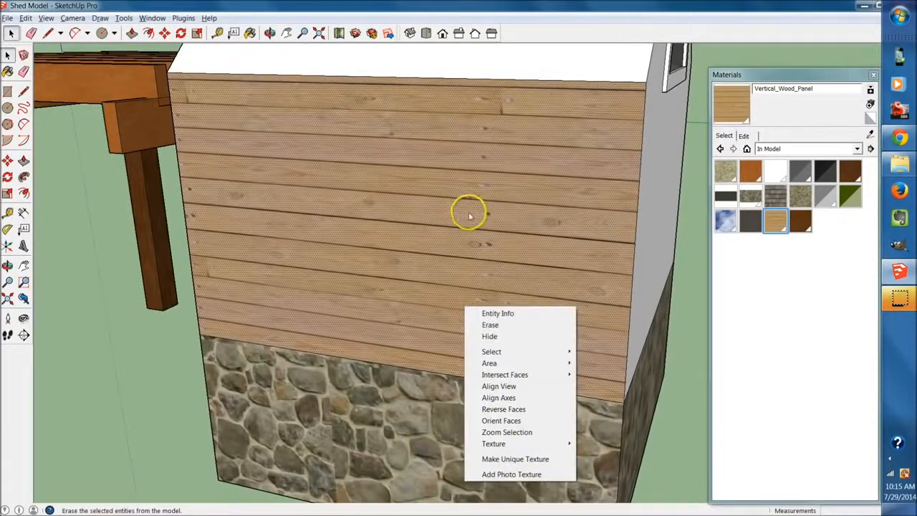
pyautogui.moveTo(516, 443)
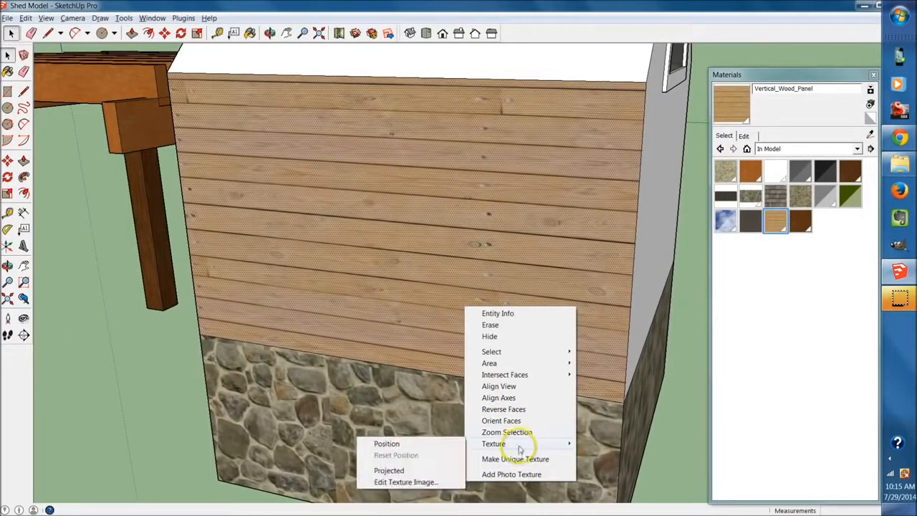
pyautogui.click(386, 443)
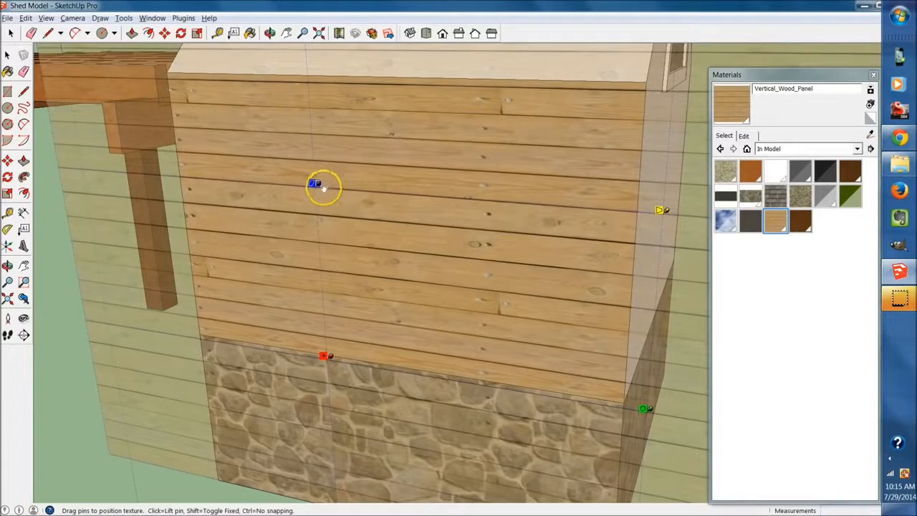
pyautogui.moveTo(316, 185); pyautogui.dragTo(522, 199)
pyautogui.click(637, 245)
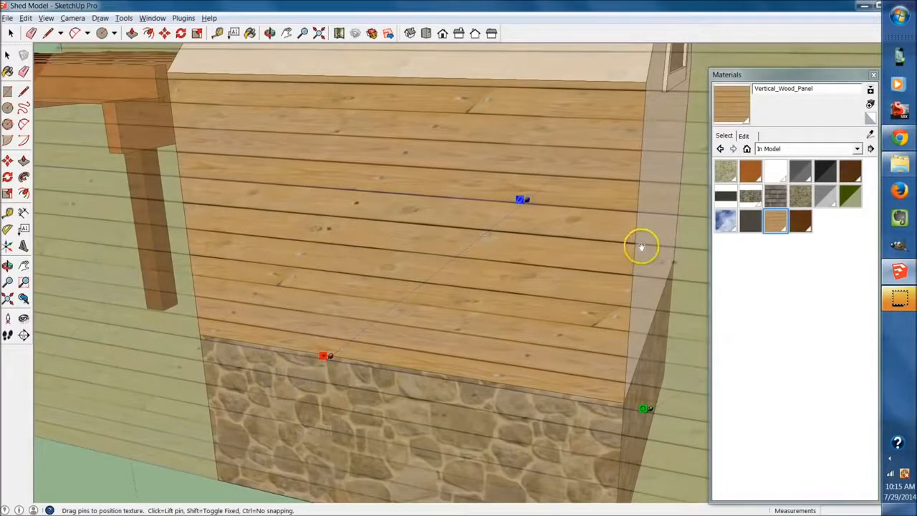
pyautogui.hotkey('ctrl', 'z')
# Step: Select Vertical_Wood_Panel again and repaint the shed's blank upper side wall with it
pyautogui.click(722, 101)
pyautogui.click(520, 200)
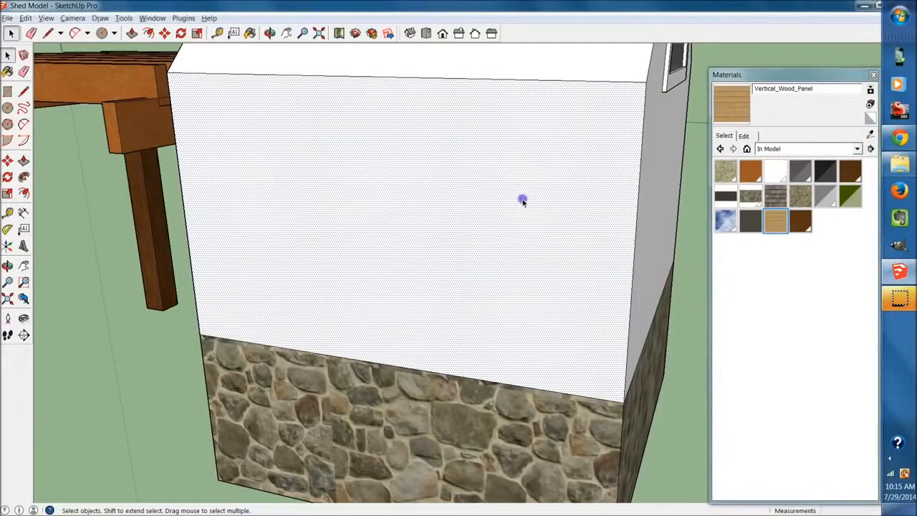
pyautogui.click(731, 102)
pyautogui.click(818, 132)
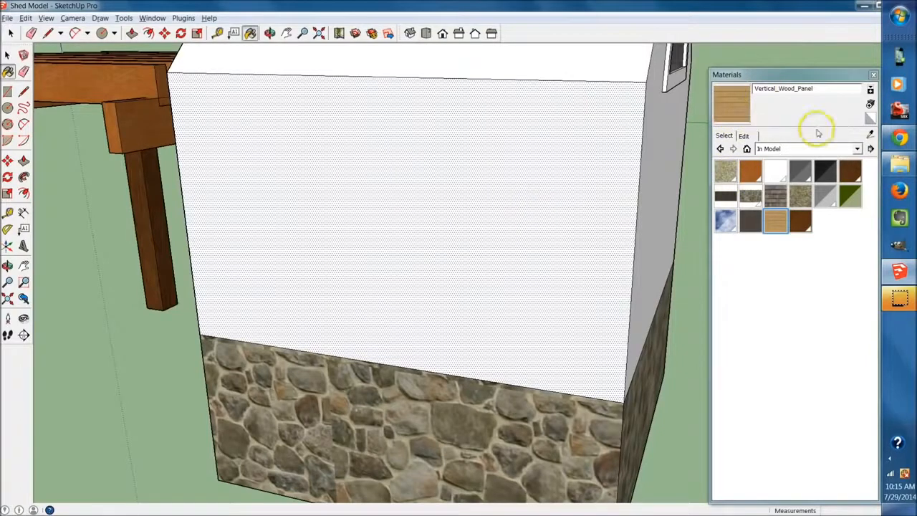
pyautogui.click(450, 174)
pyautogui.press('space')
# Step: Rotate the side wall's wood texture a quarter turn with the green pin so its planks run vertically
pyautogui.rightClick(473, 186)
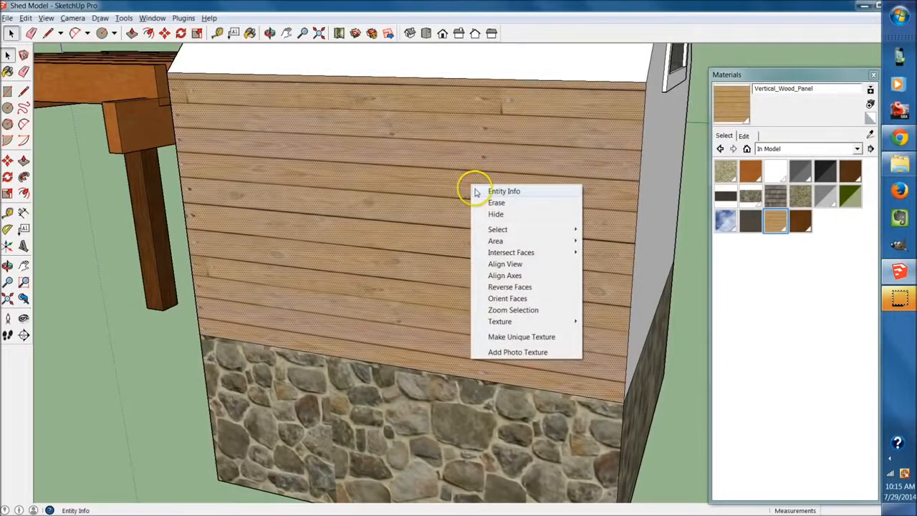
pyautogui.moveTo(517, 322)
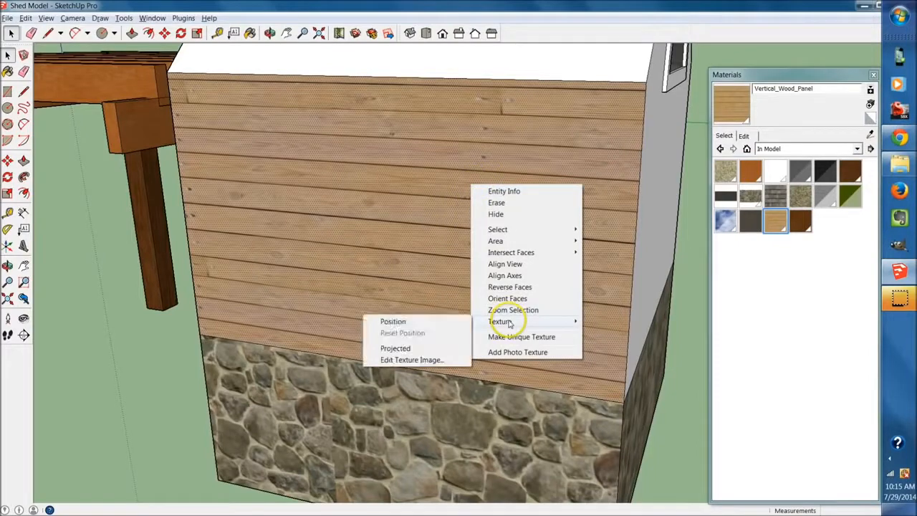
pyautogui.click(444, 320)
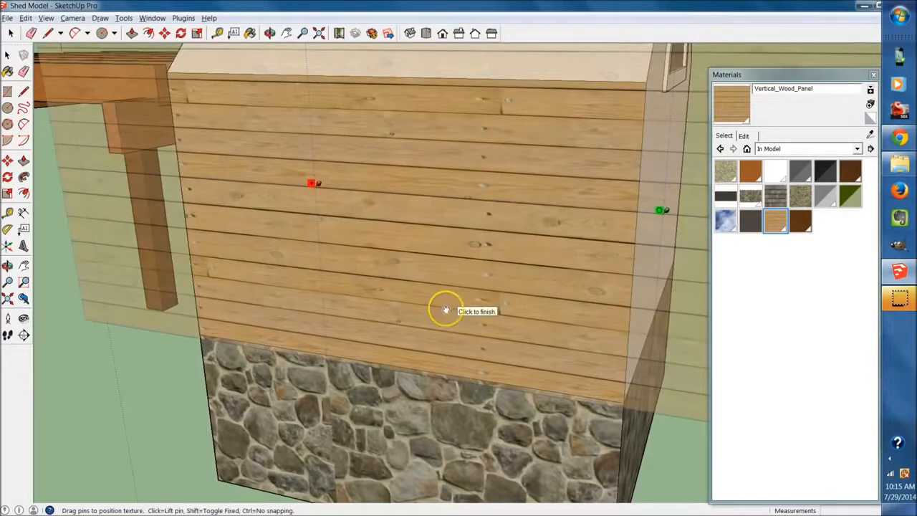
pyautogui.scroll(-4, 416, 274)
pyautogui.moveTo(378, 243); pyautogui.dragTo(416, 301)
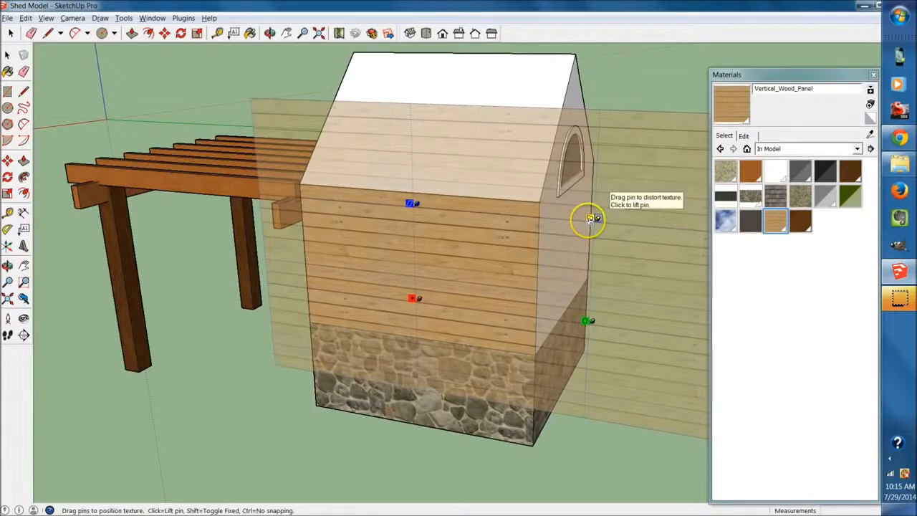
pyautogui.moveTo(591, 219)
pyautogui.mouseDown()
pyautogui.moveTo(596, 245)
pyautogui.moveTo(585, 280)
pyautogui.moveTo(577, 237)
pyautogui.moveTo(589, 222)
pyautogui.mouseUp()
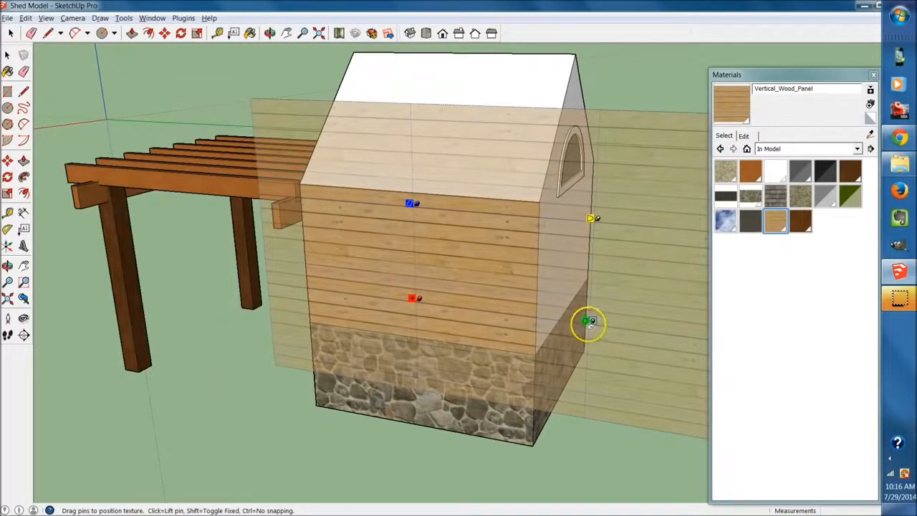
pyautogui.moveTo(588, 322); pyautogui.dragTo(542, 202)
pyautogui.moveTo(521, 182); pyautogui.dragTo(413, 127)
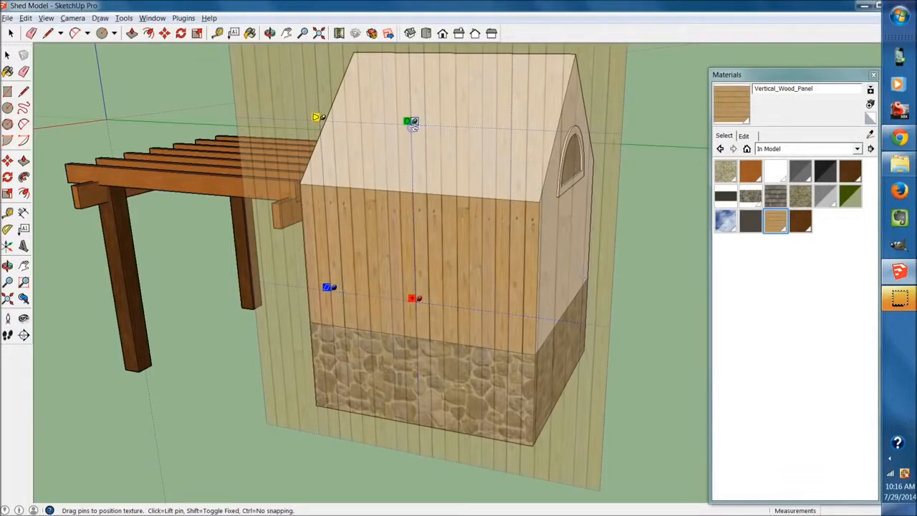
pyautogui.click(235, 399)
# Step: Paint the gable wall around the arched window and the opposite upper side wall with Vertical_Wood_Panel
pyautogui.moveTo(236, 398); pyautogui.dragTo(459, 272, button='middle')
pyautogui.click(515, 239)
pyautogui.moveTo(520, 236)
pyautogui.mouseDown(button='middle')
pyautogui.moveTo(373, 289)
pyautogui.moveTo(441, 243)
pyautogui.moveTo(869, 308)
pyautogui.moveTo(423, 311)
pyautogui.moveTo(630, 301)
pyautogui.moveTo(501, 322)
pyautogui.moveTo(422, 321)
pyautogui.mouseUp(button='middle')
pyautogui.moveTo(525, 299)
pyautogui.mouseDown(button='middle')
pyautogui.moveTo(483, 334)
pyautogui.moveTo(246, 280)
pyautogui.moveTo(103, 341)
pyautogui.moveTo(440, 351)
pyautogui.mouseUp(button='middle')
pyautogui.moveTo(641, 340)
pyautogui.mouseDown(button='middle')
pyautogui.moveTo(728, 301)
pyautogui.moveTo(523, 287)
pyautogui.moveTo(757, 278)
pyautogui.moveTo(605, 290)
pyautogui.moveTo(721, 303)
pyautogui.moveTo(706, 299)
pyautogui.moveTo(723, 252)
pyautogui.moveTo(716, 198)
pyautogui.moveTo(726, 221)
pyautogui.moveTo(604, 300)
pyautogui.mouseUp(button='middle')
pyautogui.press('alt')
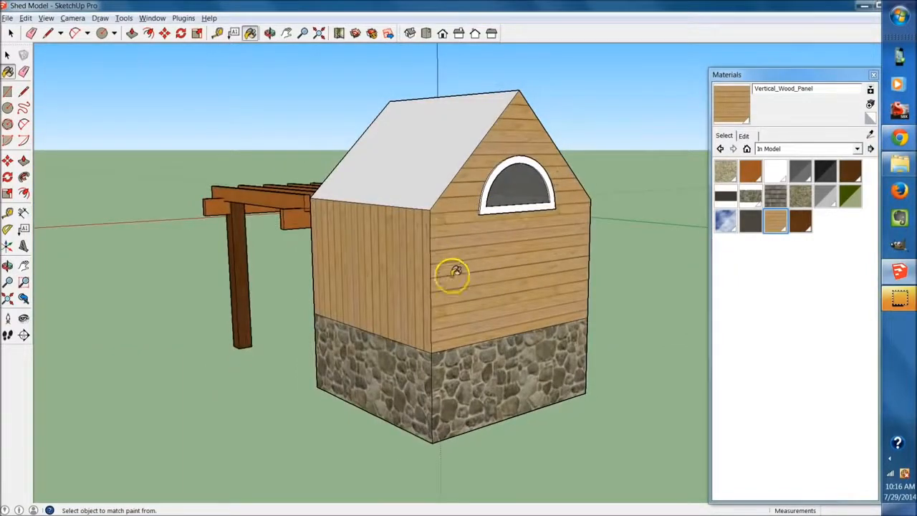
pyautogui.moveTo(393, 262); pyautogui.dragTo(419, 270, button='middle')
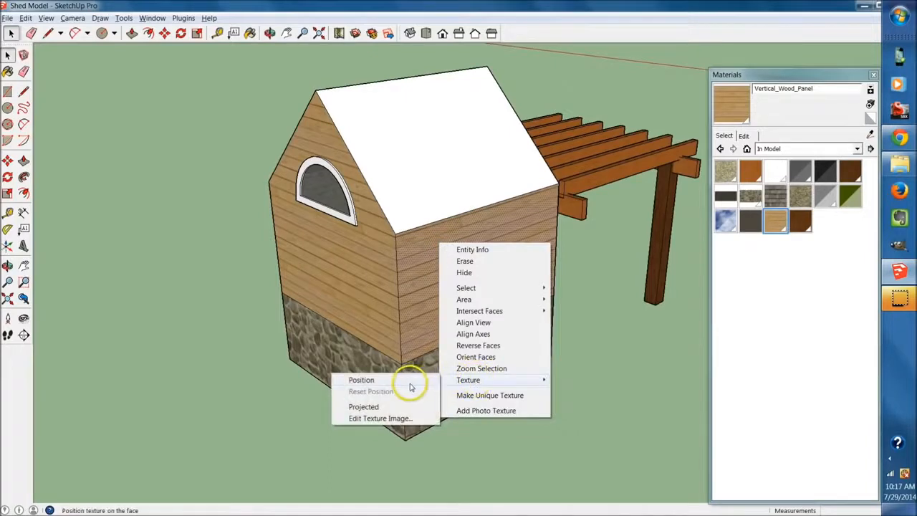
# Step: Rotate the wood texture on the opposite side wall a quarter turn so its planks run vertically
pyautogui.click(412, 383)
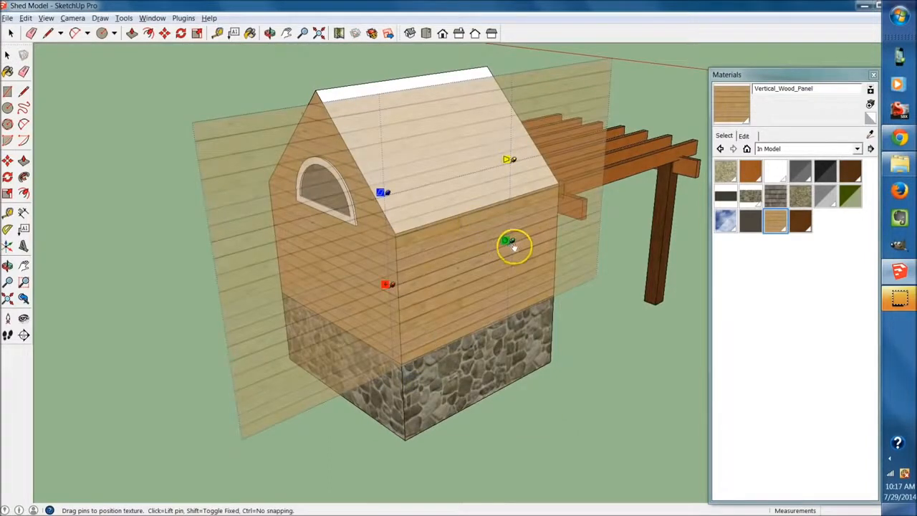
pyautogui.moveTo(507, 242); pyautogui.dragTo(397, 427)
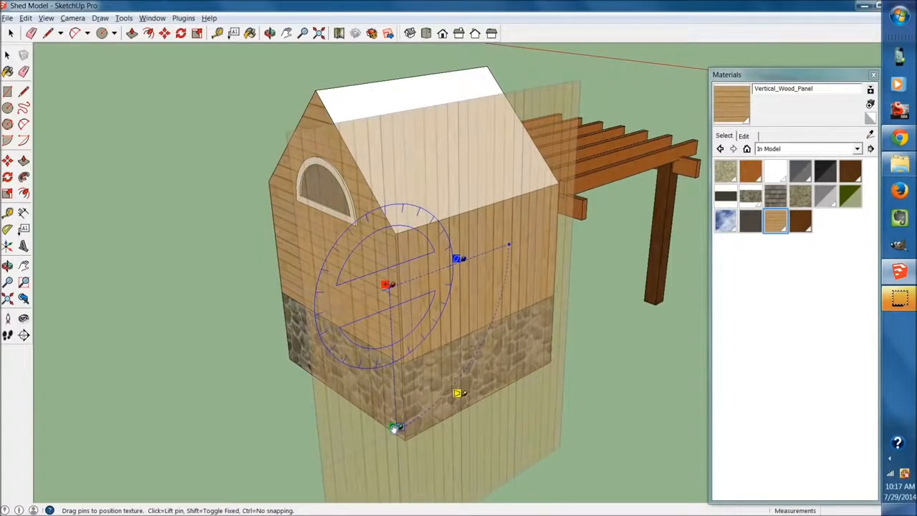
pyautogui.moveTo(489, 403); pyautogui.dragTo(401, 401, button='middle')
pyautogui.click(628, 246)
# Step: Shift the opposite side wall's plank texture slightly sideways so a board edge aligns with the wall corner
pyautogui.moveTo(628, 246); pyautogui.dragTo(513, 263, button='middle')
pyautogui.rightClick(514, 263)
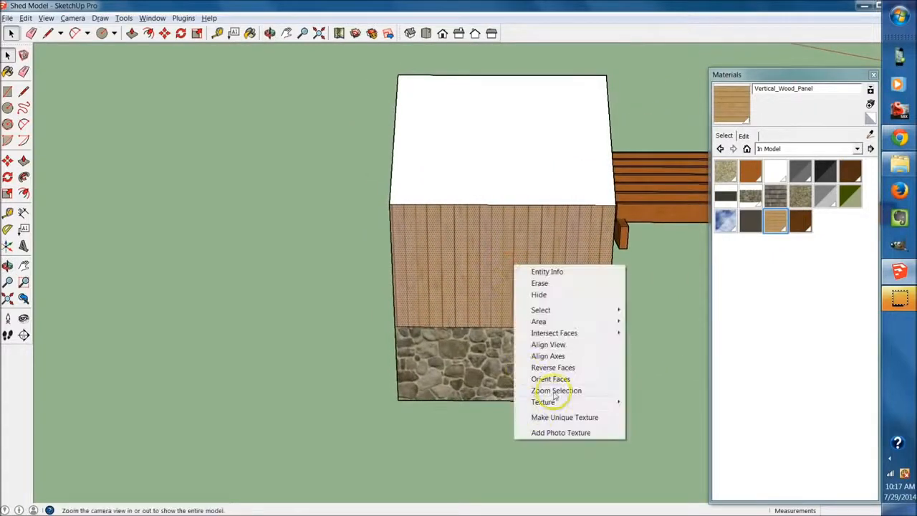
pyautogui.moveTo(533, 404)
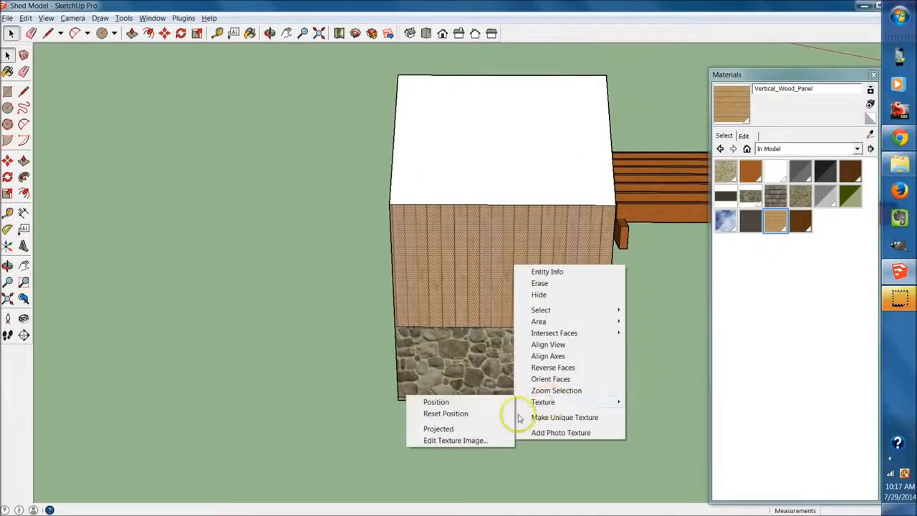
pyautogui.click(458, 403)
pyautogui.scroll(8, 415, 259)
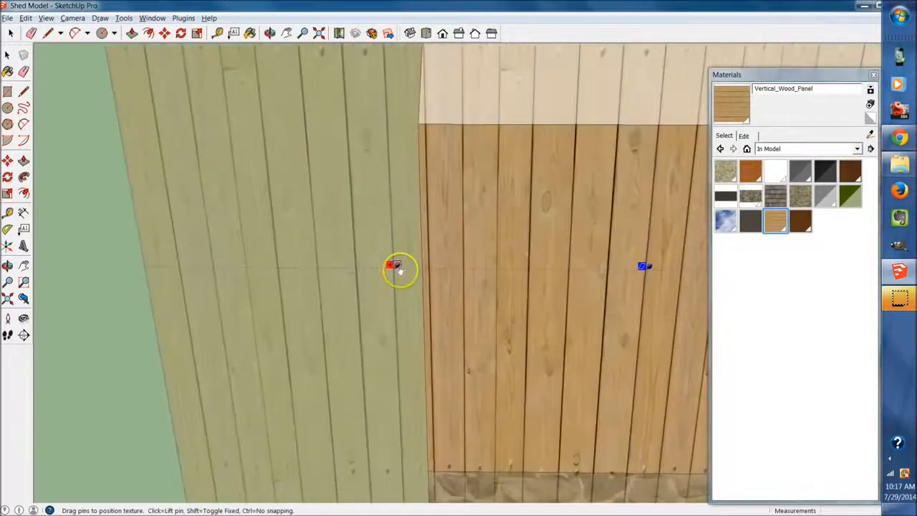
pyautogui.moveTo(387, 268); pyautogui.dragTo(381, 267)
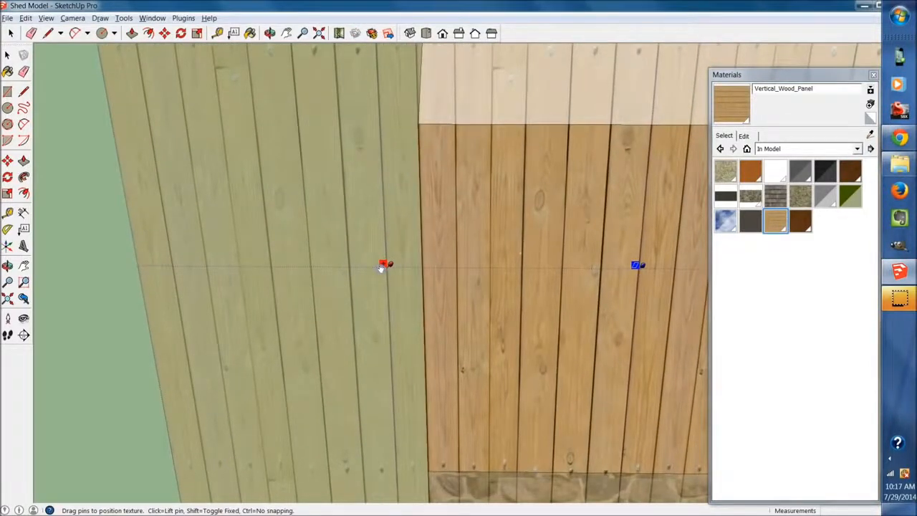
pyautogui.scroll(-6, 381, 267)
pyautogui.scroll(3, 555, 280)
pyautogui.moveTo(526, 286); pyautogui.dragTo(542, 298)
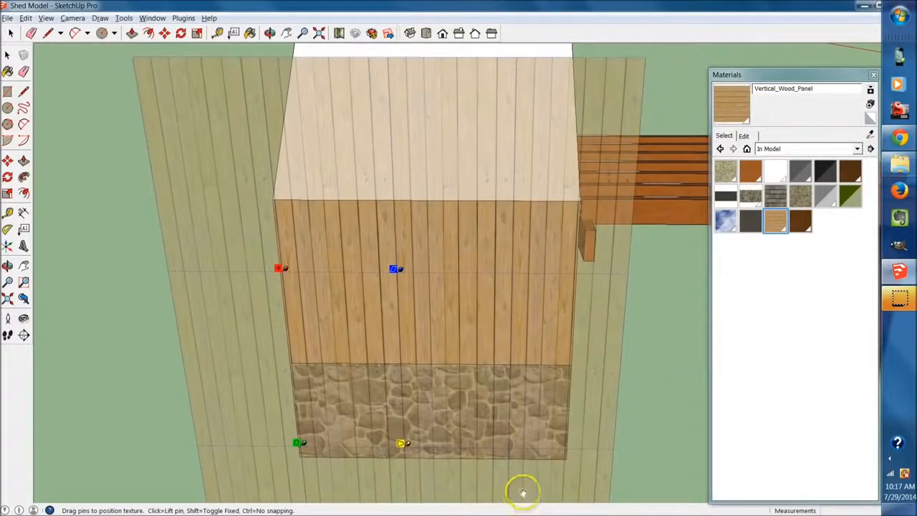
pyautogui.click(673, 371)
pyautogui.moveTo(294, 336); pyautogui.dragTo(561, 259, button='middle')
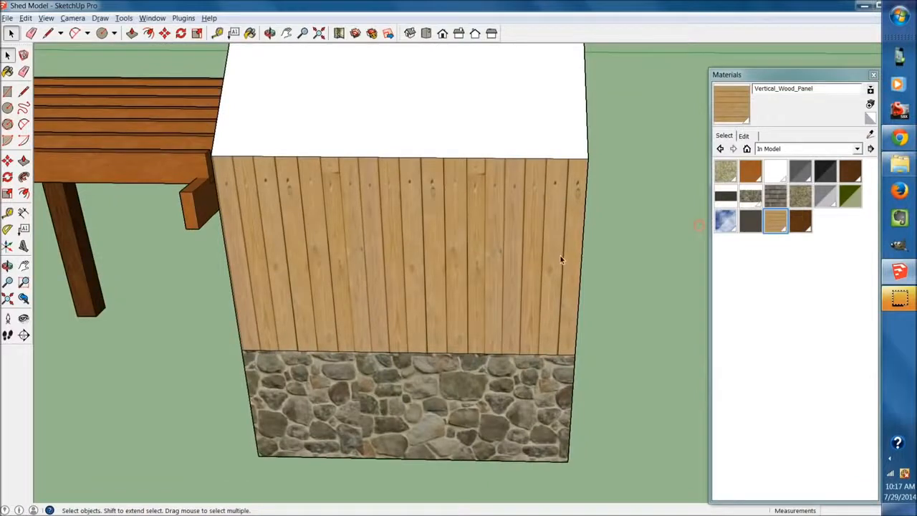
# Step: Reposition the side wall's plank texture again, shifting it upward so the board pattern and knots fall differently
pyautogui.rightClick(477, 280)
pyautogui.moveTo(514, 421)
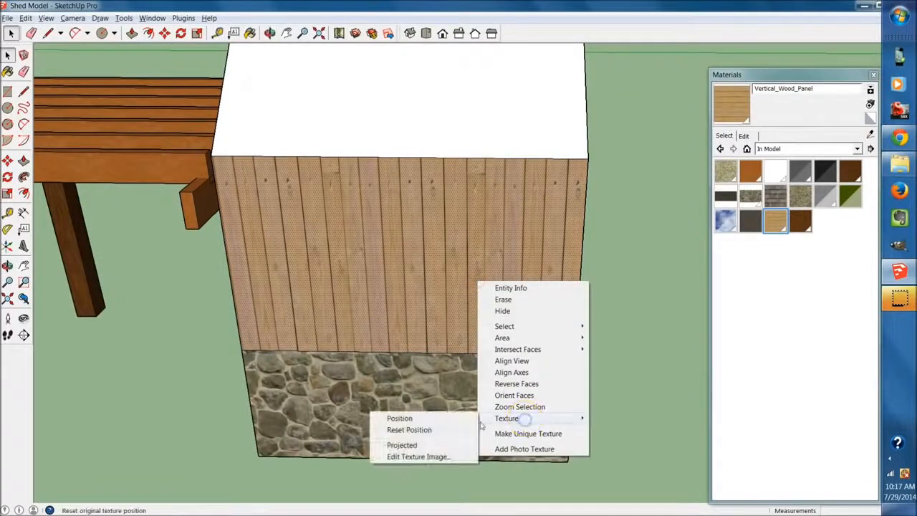
pyautogui.click(406, 419)
pyautogui.moveTo(433, 273); pyautogui.dragTo(429, 227)
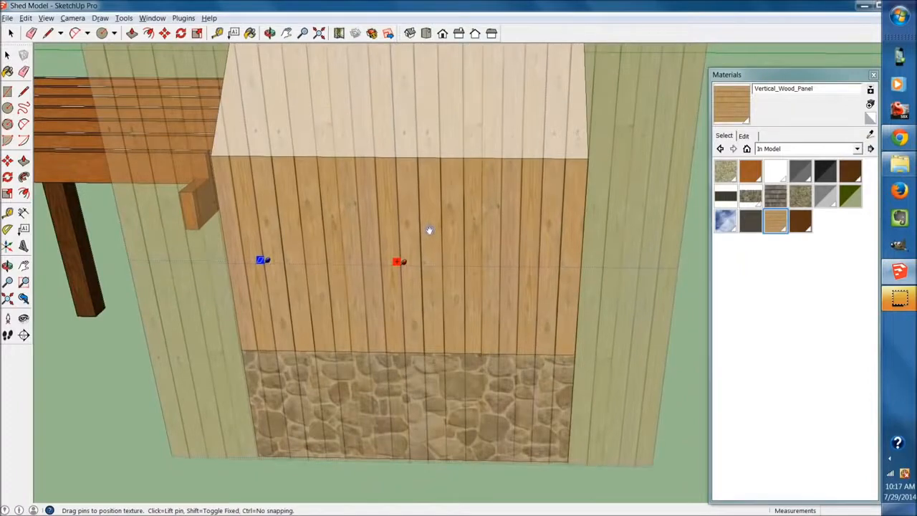
pyautogui.click(679, 284)
# Step: View the shed and pergola together and browse the Metal collection in the material library
pyautogui.scroll(-5, 685, 286)
pyautogui.moveTo(645, 343); pyautogui.dragTo(520, 307, button='middle')
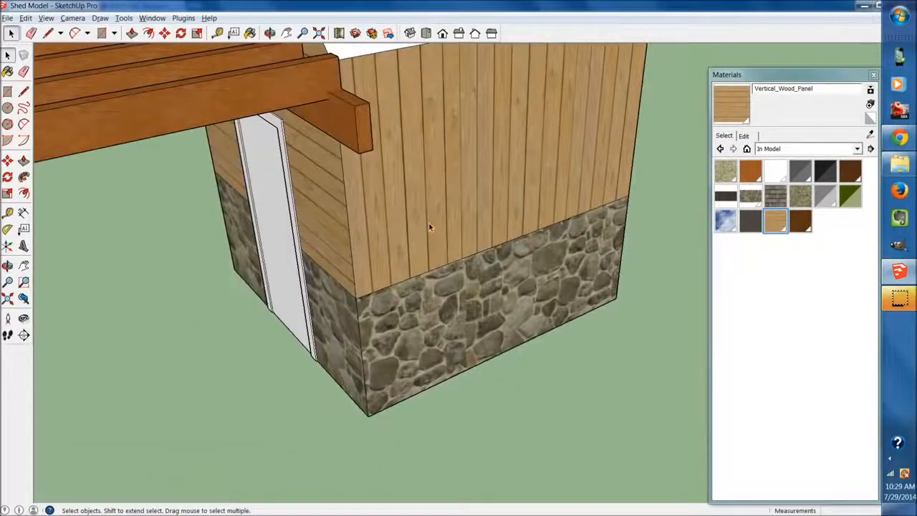
pyautogui.scroll(-5, 428, 222)
pyautogui.moveTo(342, 288); pyautogui.dragTo(374, 286, button='middle')
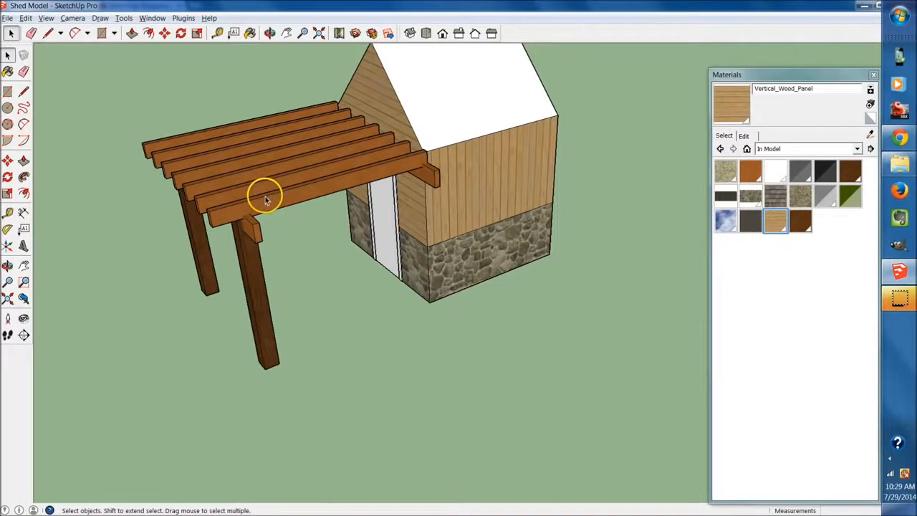
pyautogui.moveTo(265, 200); pyautogui.dragTo(377, 226, button='middle')
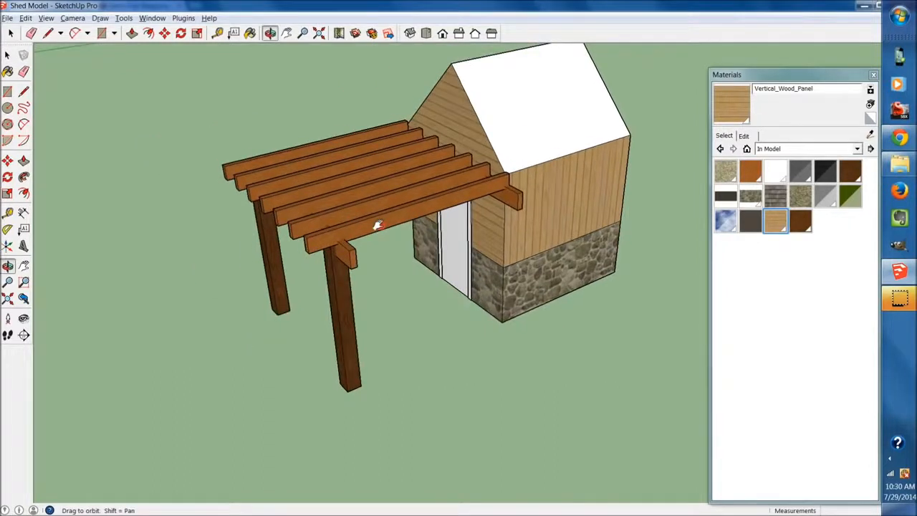
pyautogui.moveTo(365, 299); pyautogui.dragTo(381, 352, button='middle')
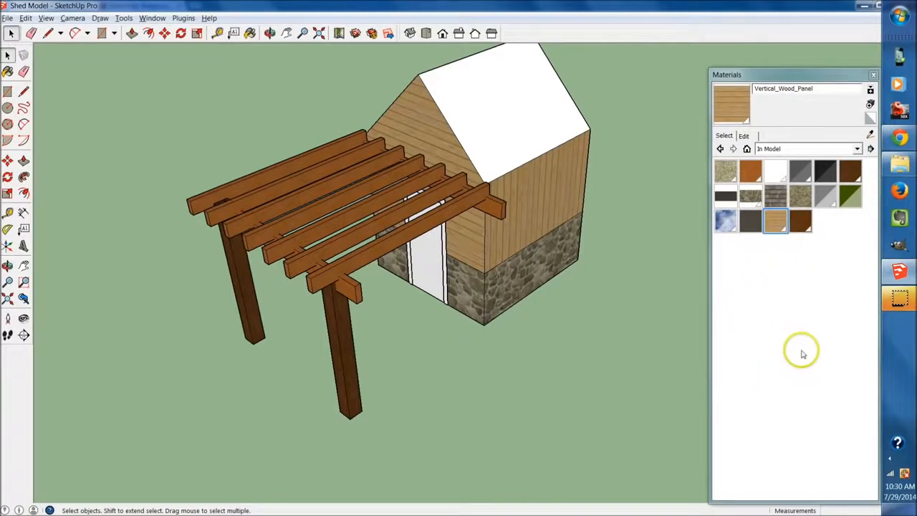
pyautogui.click(823, 149)
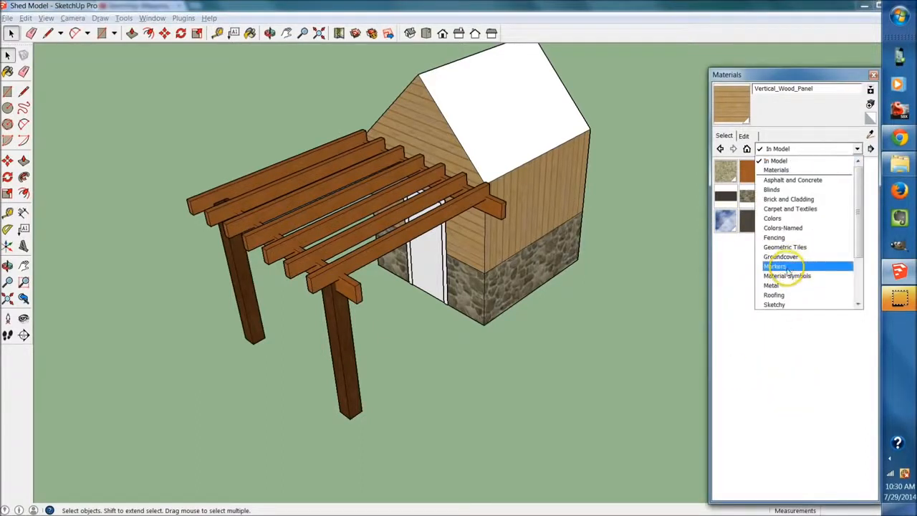
pyautogui.click(784, 285)
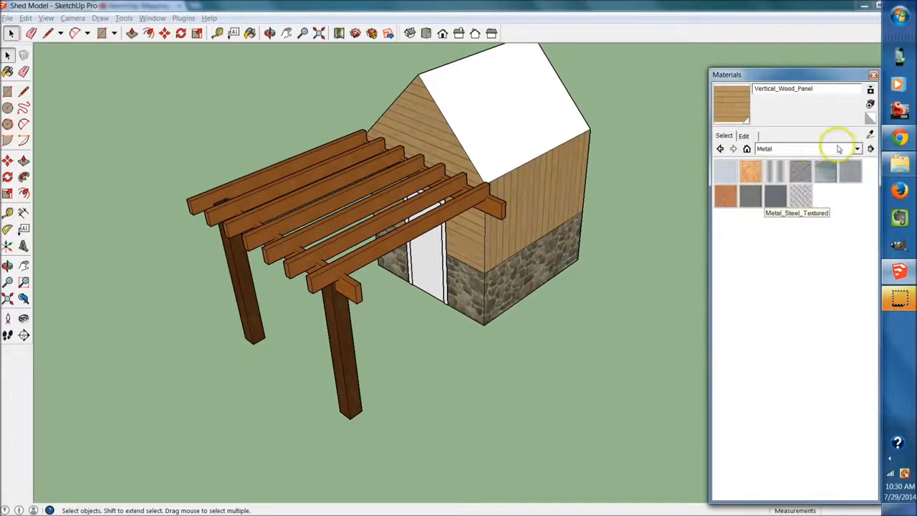
pyautogui.click(835, 148)
pyautogui.click(756, 343)
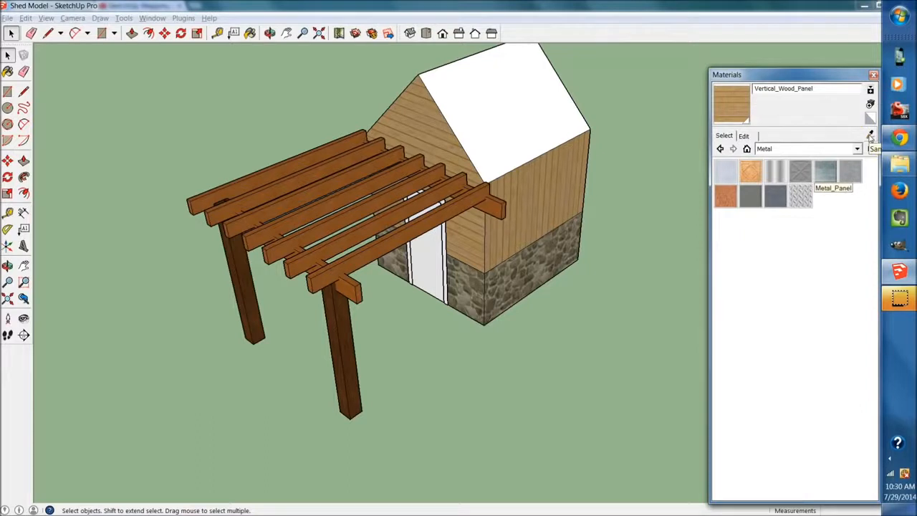
# Step: Sample the Dark_Cherry_Wood material from the pergola's front post
pyautogui.moveTo(784, 72); pyautogui.dragTo(732, 56)
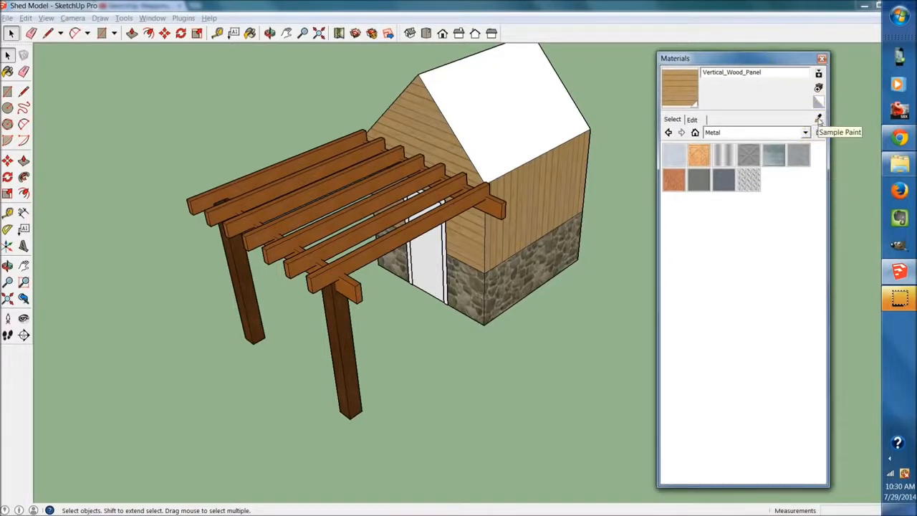
pyautogui.click(818, 119)
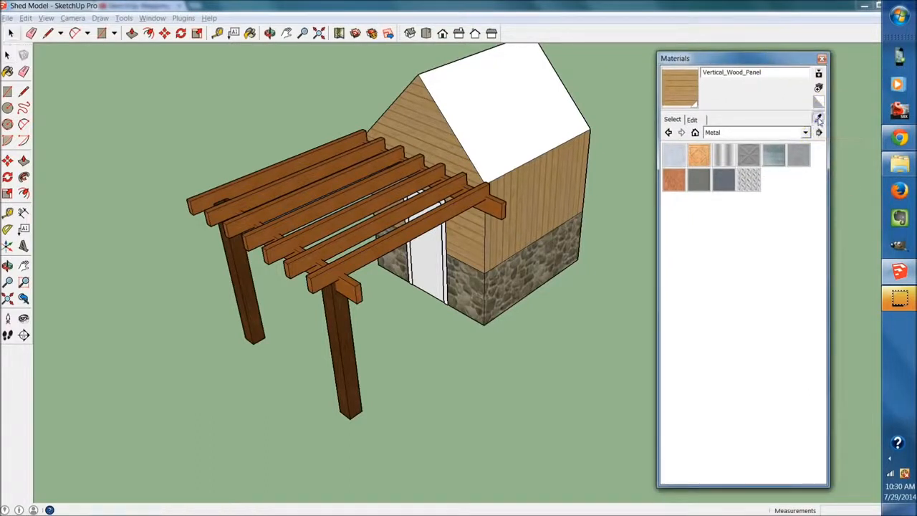
pyautogui.click(346, 336)
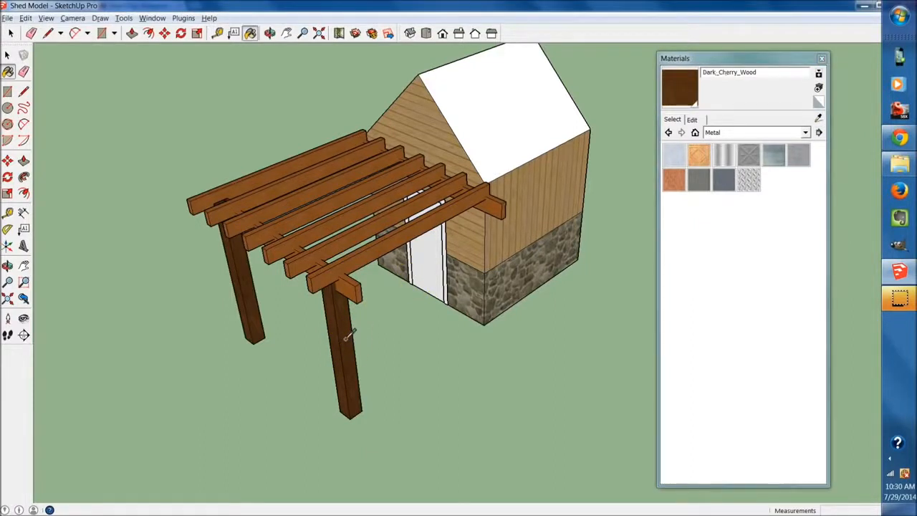
# Step: Open a pergola rafter component for editing, paint it with Dark_Cherry_Wood, and exit the component and its group
pyautogui.press('space')
pyautogui.doubleClick(344, 272)
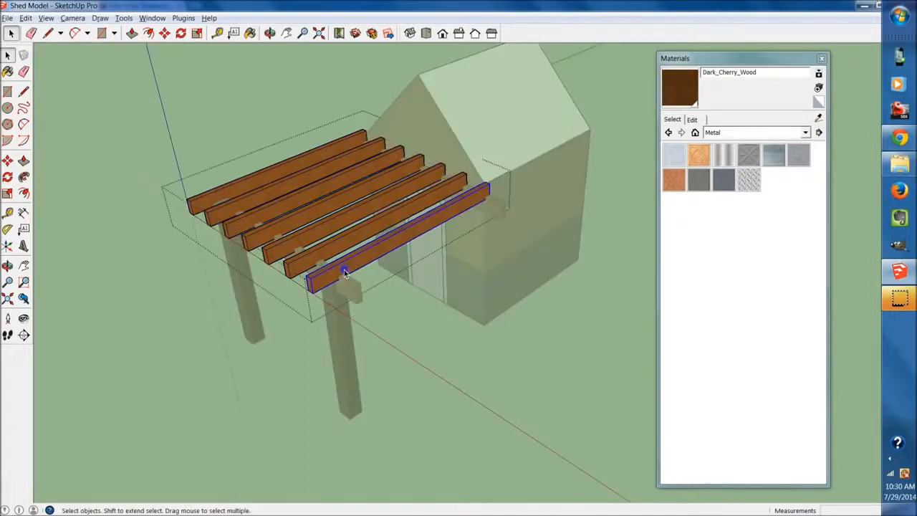
pyautogui.doubleClick(346, 270)
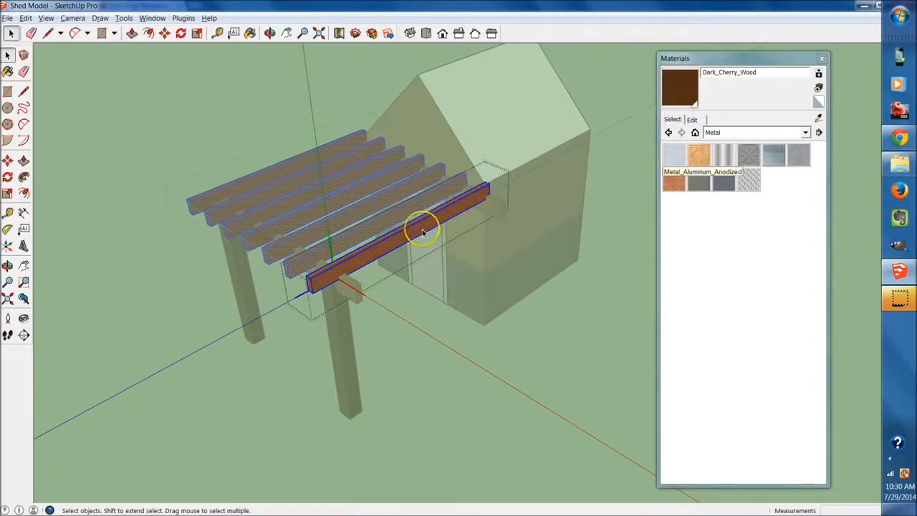
pyautogui.press('b')
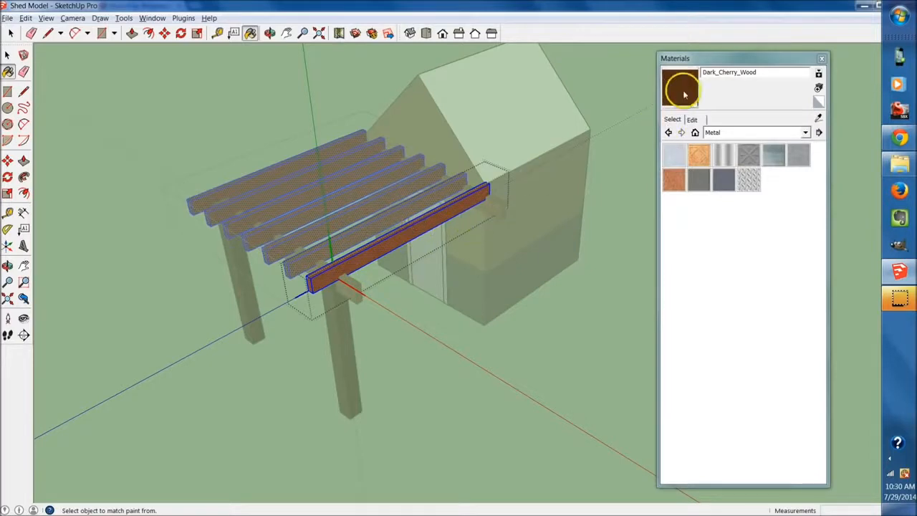
pyautogui.click(401, 241)
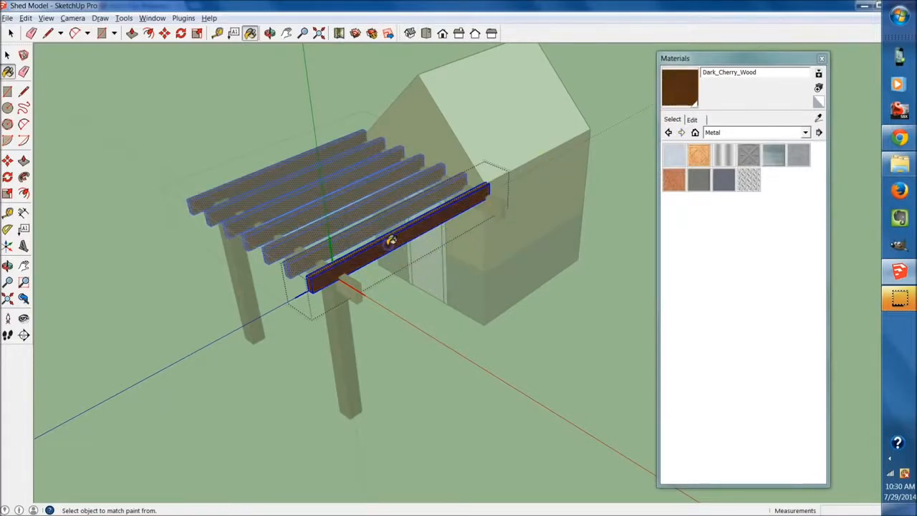
pyautogui.press('space')
pyautogui.click(422, 375)
pyautogui.moveTo(421, 375); pyautogui.dragTo(547, 387, button='middle')
pyautogui.click(547, 388)
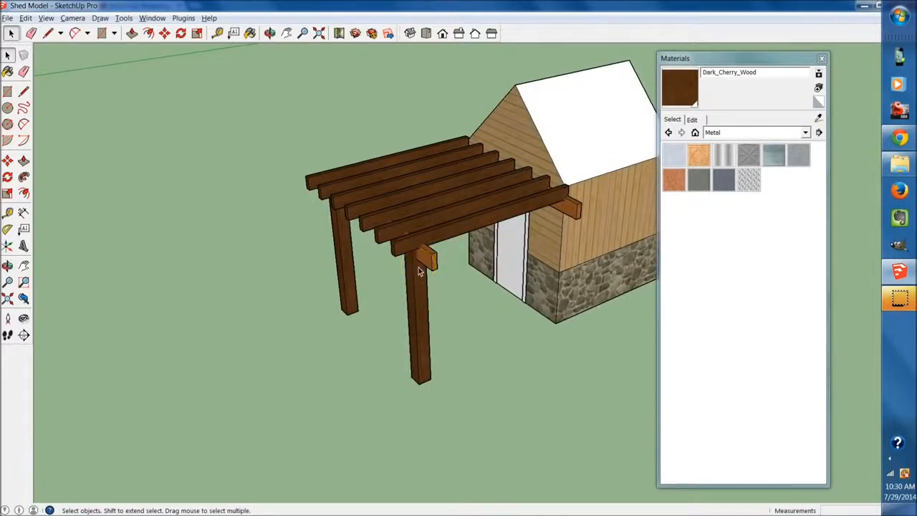
# Step: Sample [Wood_Cherry_Original]1 from the pergola's support beam and repaint the rafter component with it
pyautogui.press('b')
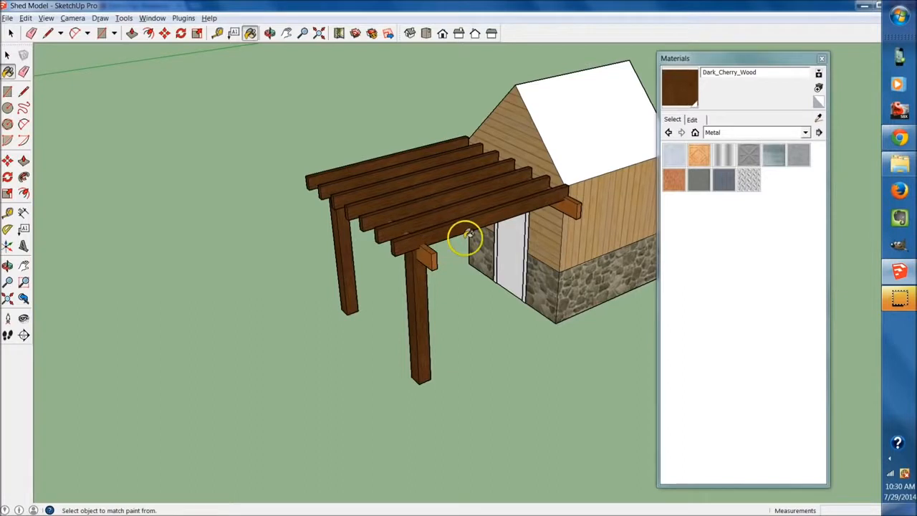
pyautogui.click(818, 117)
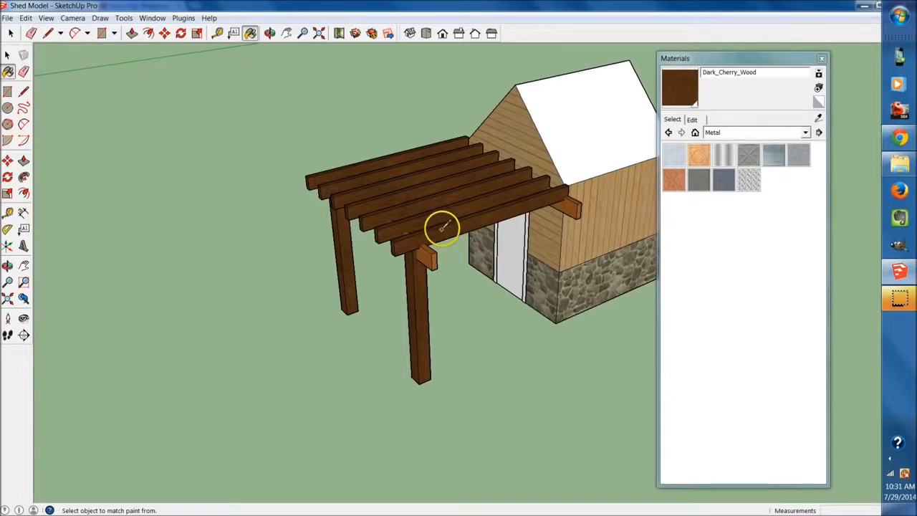
pyautogui.click(428, 254)
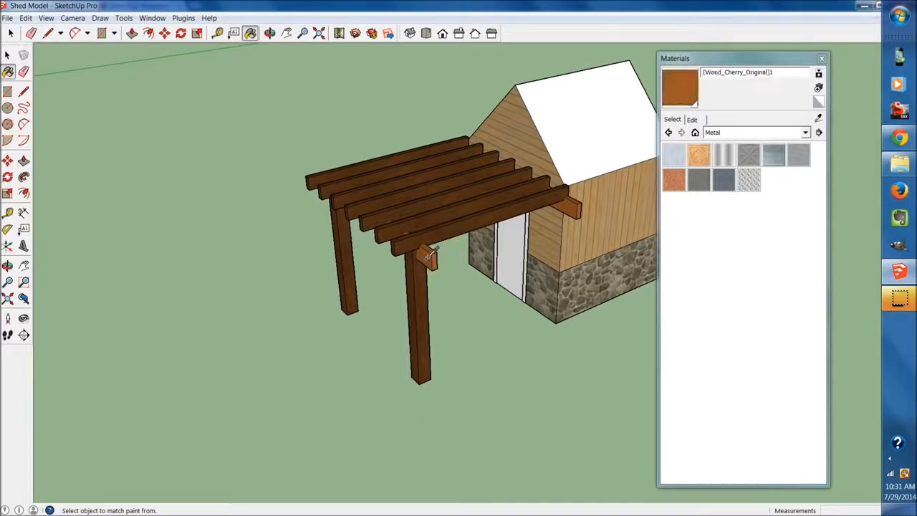
pyautogui.press('space')
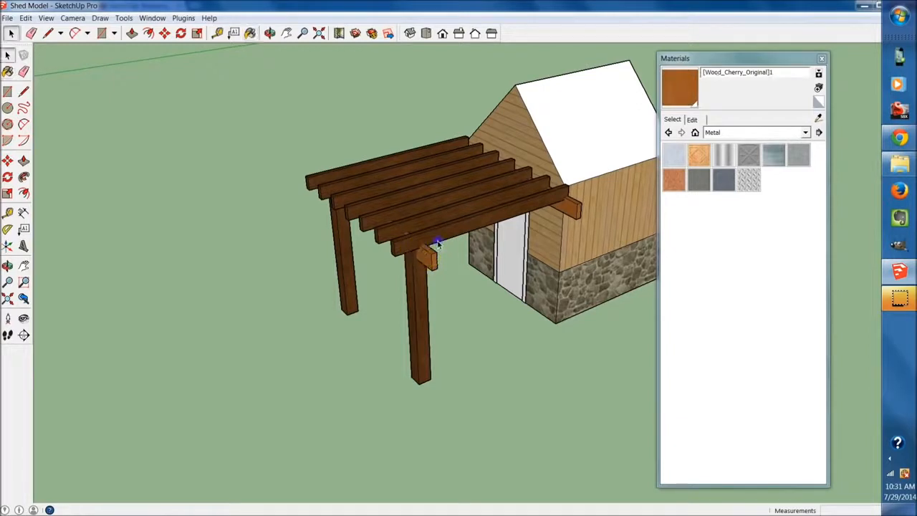
pyautogui.doubleClick(435, 243)
pyautogui.doubleClick(438, 243)
pyautogui.click(573, 175)
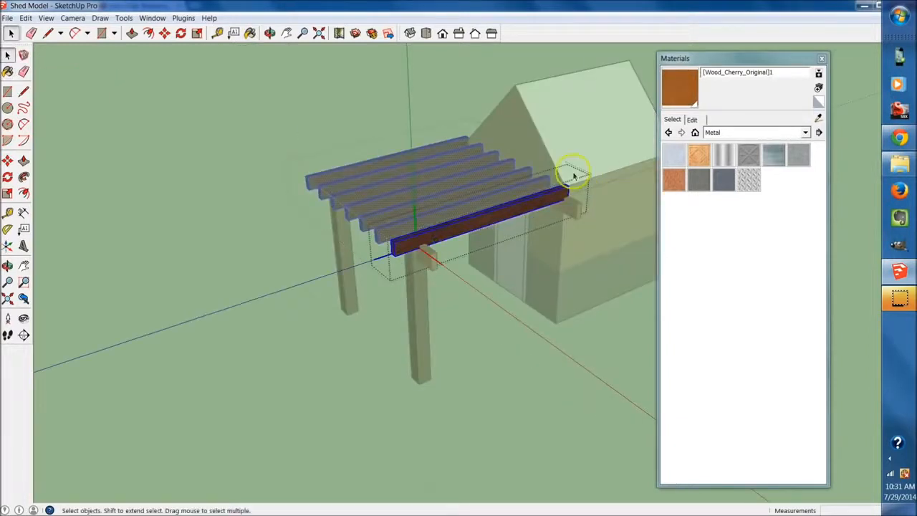
pyautogui.press('b')
pyautogui.click(442, 231)
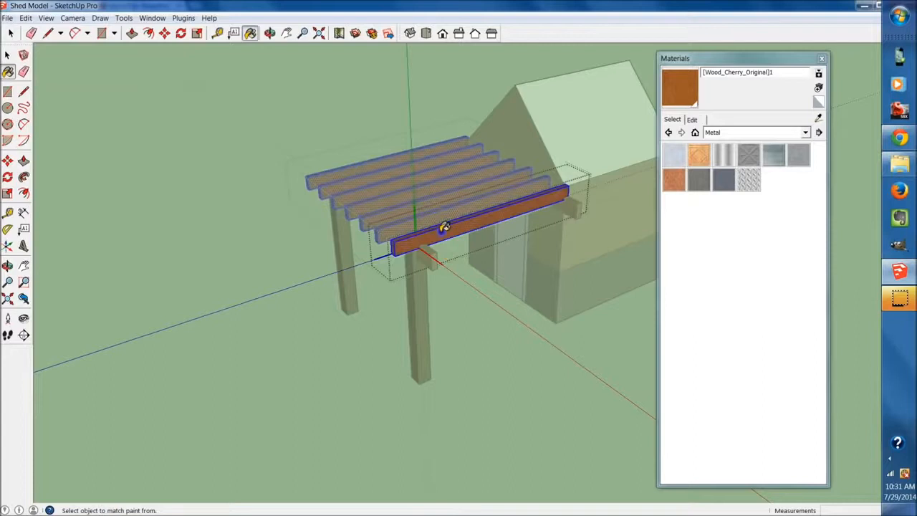
pyautogui.press('space')
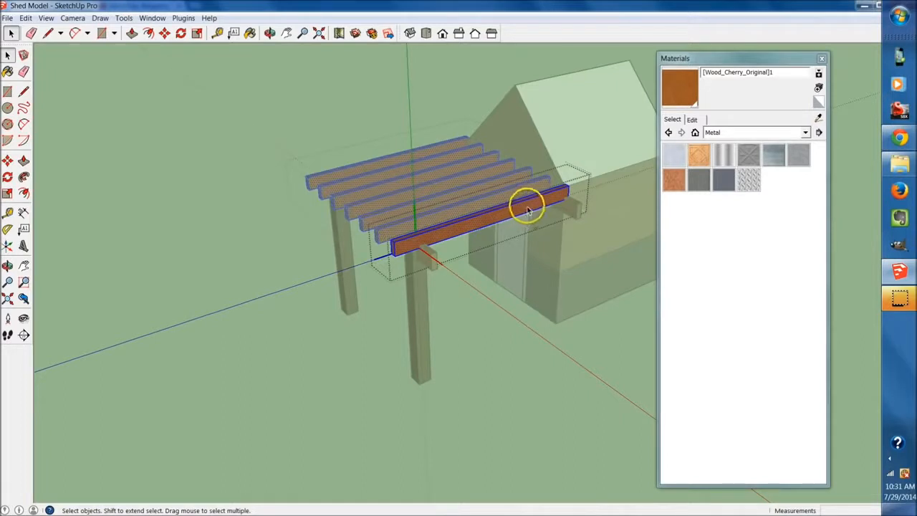
# Step: Sample Dark_Cherry_Wood from the front post while inside the rafter component, repaint the rafter with it, and exit the nested groups
pyautogui.press('b')
pyautogui.press('alt')
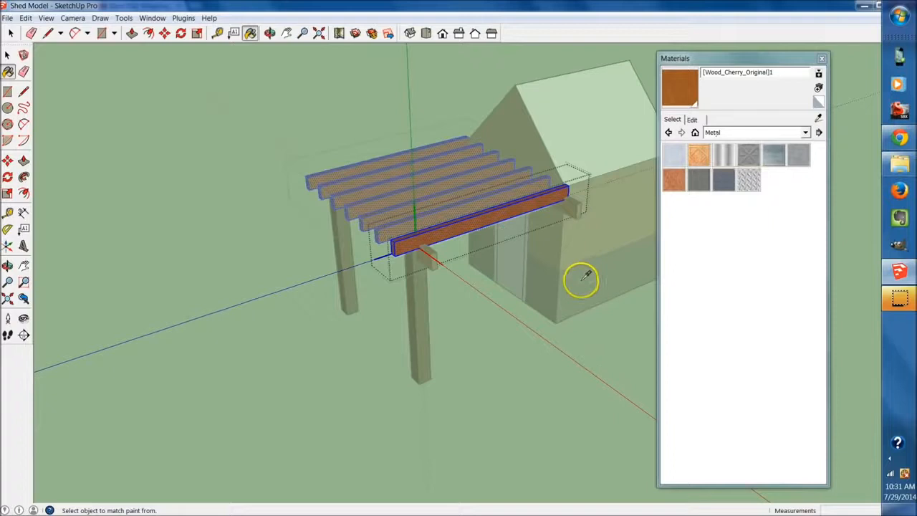
pyautogui.keyDown('alt'); pyautogui.click(421, 292); pyautogui.keyUp('alt')
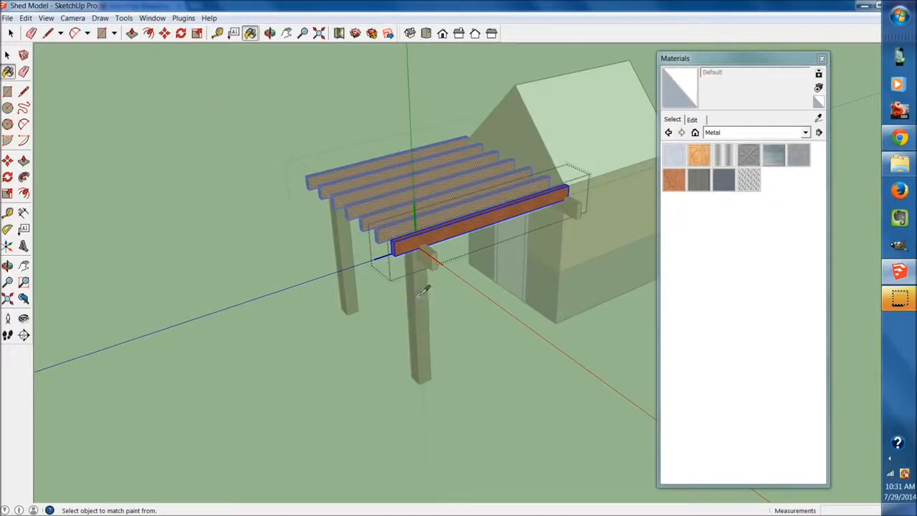
pyautogui.keyDown('alt'); pyautogui.click(422, 288); pyautogui.keyUp('alt')
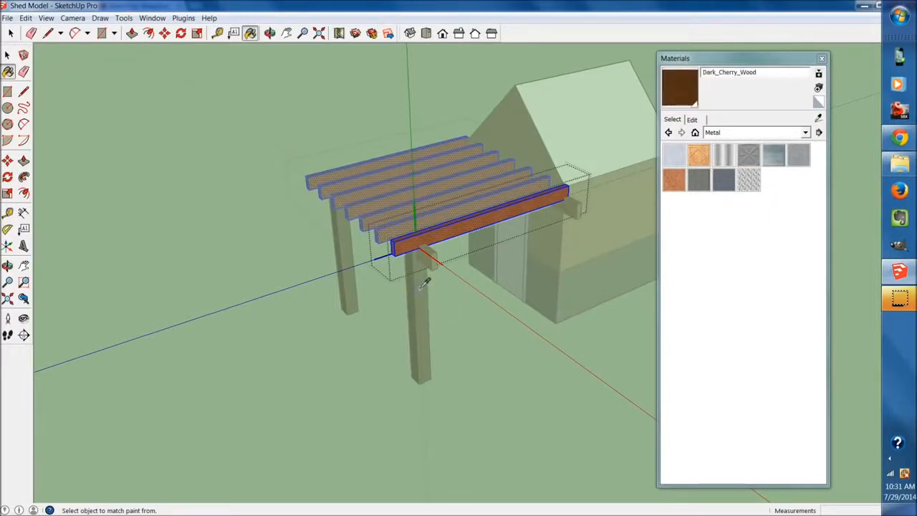
pyautogui.click(486, 217)
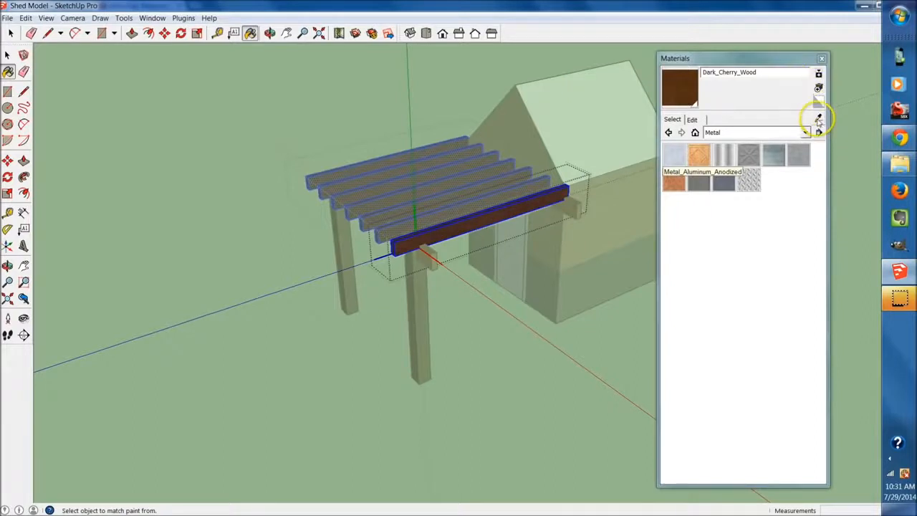
pyautogui.press('space')
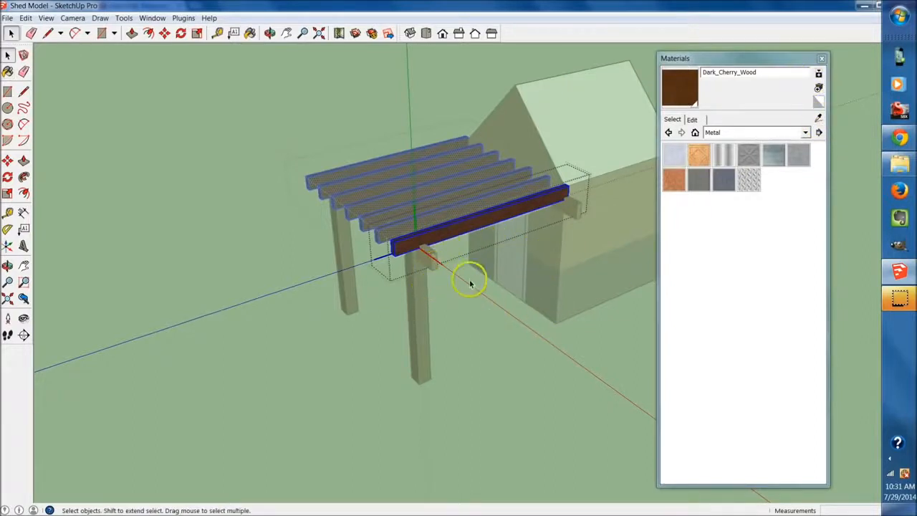
pyautogui.click(428, 241)
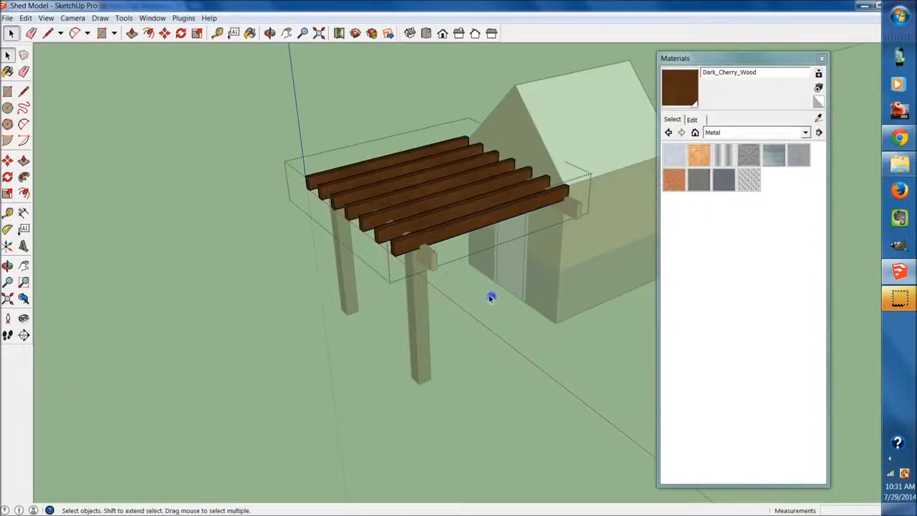
pyautogui.click(488, 358)
# Step: Open the pergola's support beam component, paint it with Dark_Cherry_Wood, and exit the nested groups
pyautogui.doubleClick(424, 259)
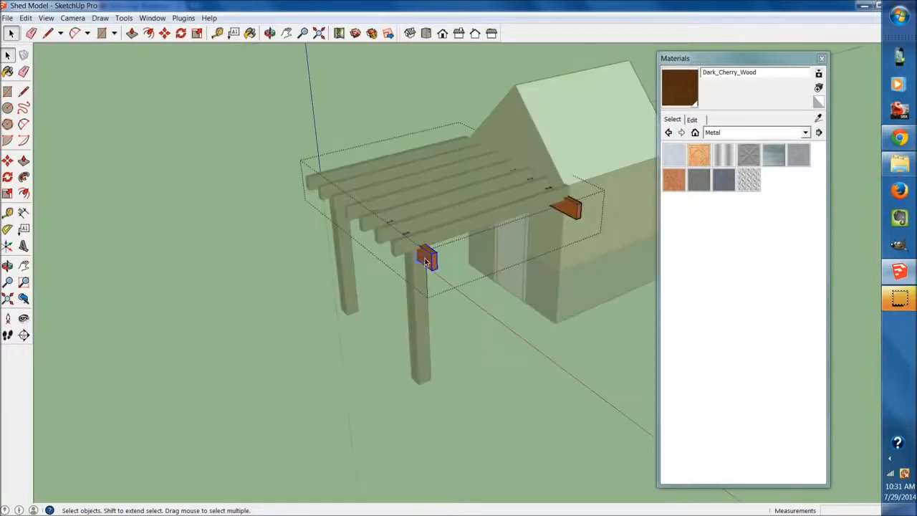
pyautogui.doubleClick(424, 260)
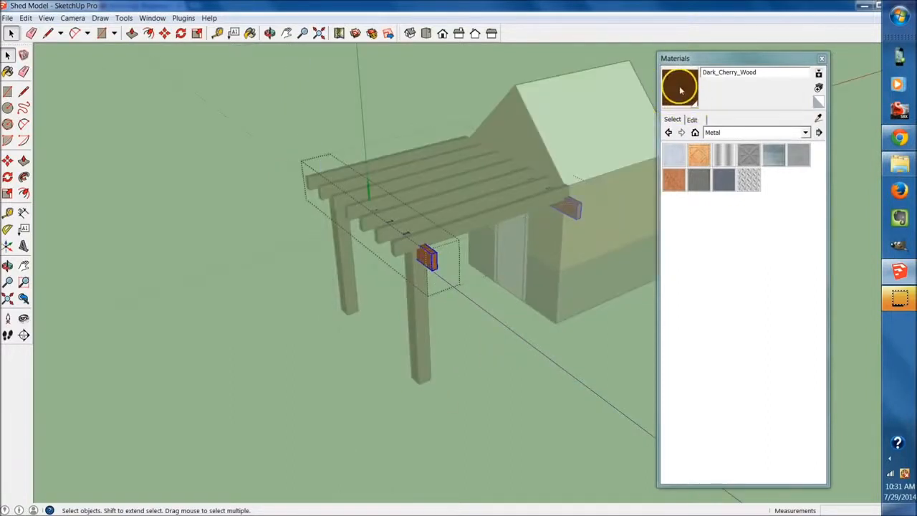
pyautogui.click(679, 90)
pyautogui.click(430, 256)
pyautogui.scroll(-3, 434, 259)
pyautogui.press('space')
pyautogui.click(479, 314)
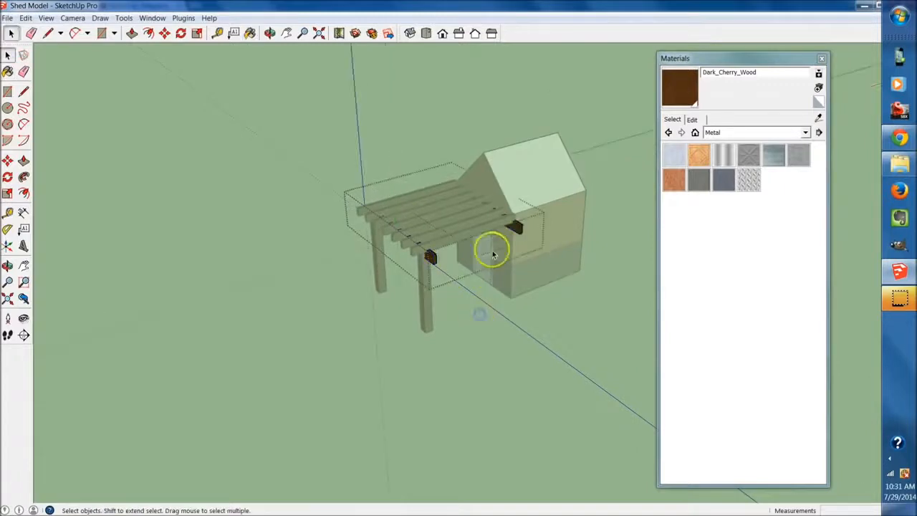
pyautogui.click(512, 361)
# Step: Paint the white roof slope above the side wall with Roofing_Shingles_Asphalt from the Roofing collection
pyautogui.scroll(3, 503, 205)
pyautogui.moveTo(504, 205); pyautogui.dragTo(423, 260, button='middle')
pyautogui.moveTo(219, 361); pyautogui.dragTo(456, 239)
pyautogui.press('space')
pyautogui.click(497, 173)
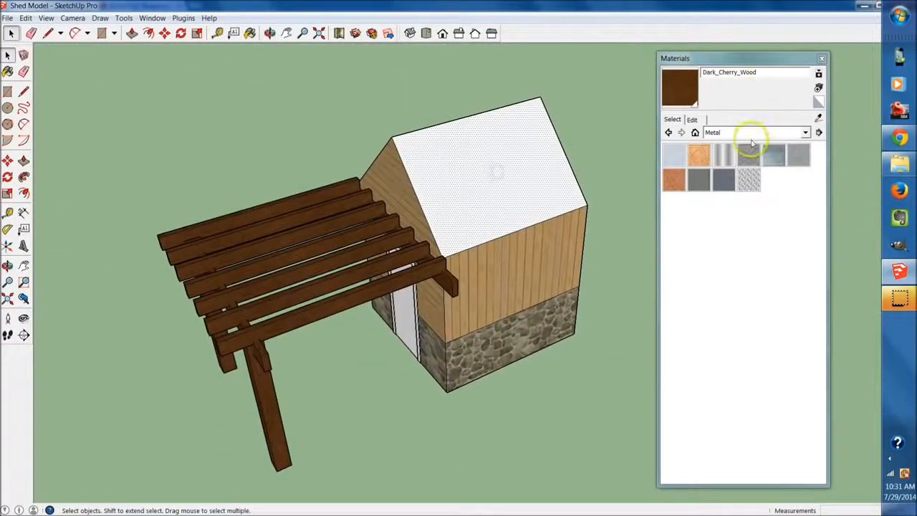
pyautogui.click(745, 132)
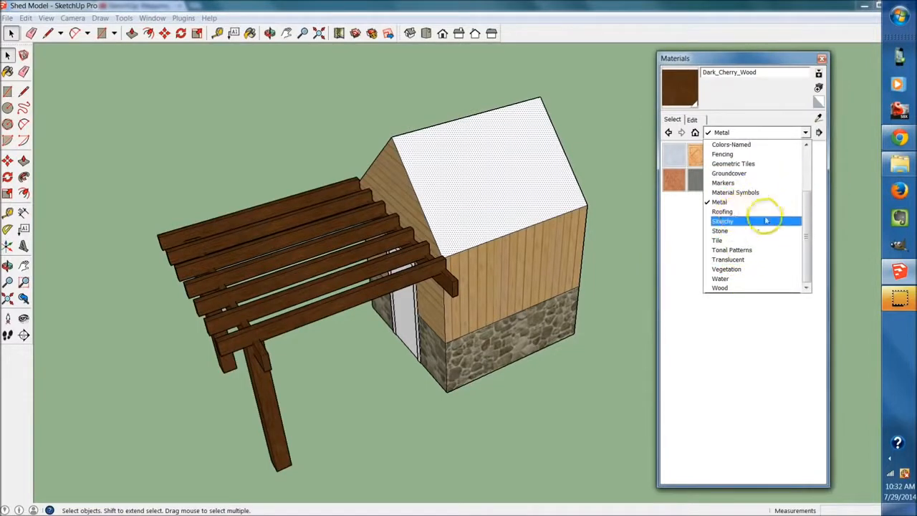
pyautogui.click(741, 212)
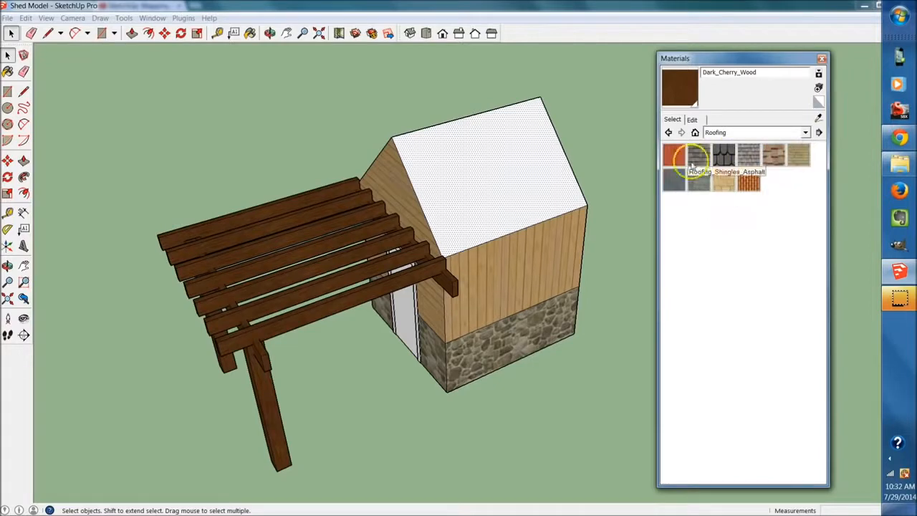
pyautogui.click(698, 155)
pyautogui.click(483, 207)
# Step: Examine the painted roof, walls and pergola from several angles, from ground level to above
pyautogui.moveTo(482, 207)
pyautogui.mouseDown(button='middle')
pyautogui.moveTo(579, 167)
pyautogui.moveTo(634, 168)
pyautogui.moveTo(482, 180)
pyautogui.moveTo(507, 241)
pyautogui.moveTo(205, 188)
pyautogui.moveTo(337, 205)
pyautogui.moveTo(502, 244)
pyautogui.moveTo(434, 337)
pyautogui.moveTo(598, 200)
pyautogui.moveTo(393, 170)
pyautogui.moveTo(600, 78)
pyautogui.mouseUp(button='middle')
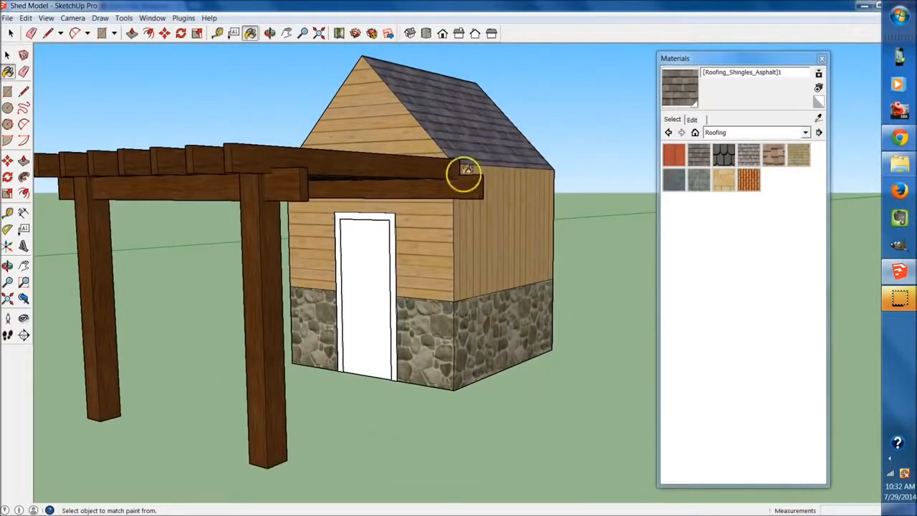
pyautogui.moveTo(255, 145)
pyautogui.mouseDown(button='middle')
pyautogui.moveTo(492, 221)
pyautogui.moveTo(590, 198)
pyautogui.moveTo(491, 219)
pyautogui.moveTo(429, 159)
pyautogui.moveTo(378, 241)
pyautogui.mouseUp(button='middle')
pyautogui.moveTo(522, 242)
pyautogui.mouseDown(button='middle')
pyautogui.moveTo(497, 285)
pyautogui.moveTo(475, 288)
pyautogui.mouseUp(button='middle')
pyautogui.scroll(-2, 525, 210)
pyautogui.moveTo(539, 285); pyautogui.dragTo(532, 351, button='middle')
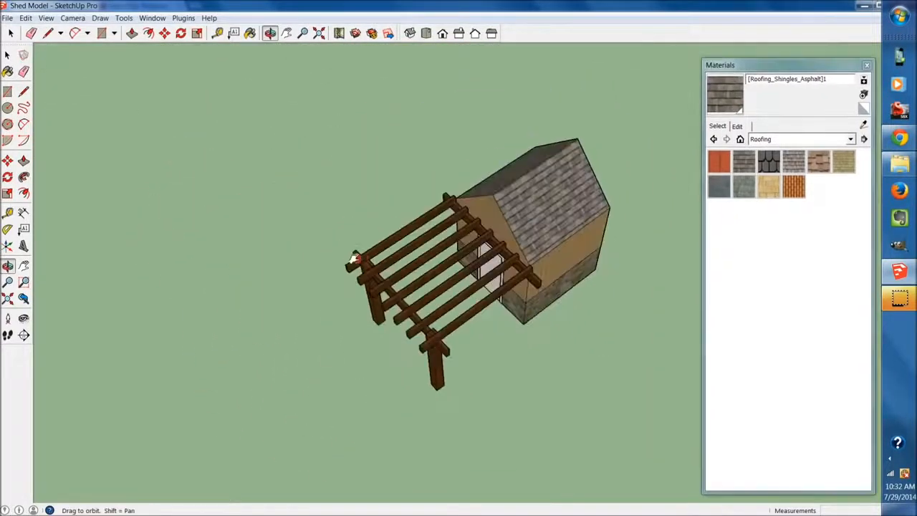
pyautogui.keyDown('shift'); pyautogui.moveTo(353, 258); pyautogui.dragTo(320, 275, button='middle'); pyautogui.keyUp('shift')
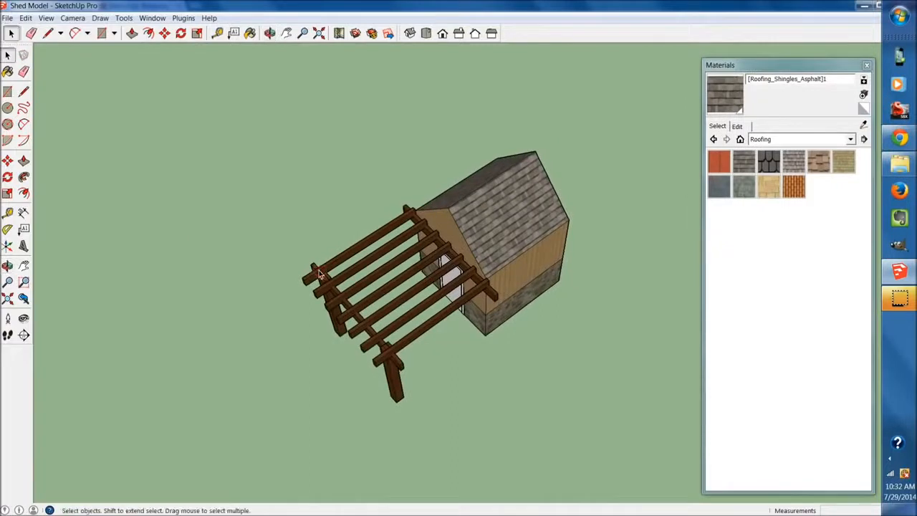
pyautogui.moveTo(393, 379); pyautogui.dragTo(385, 265, button='middle')
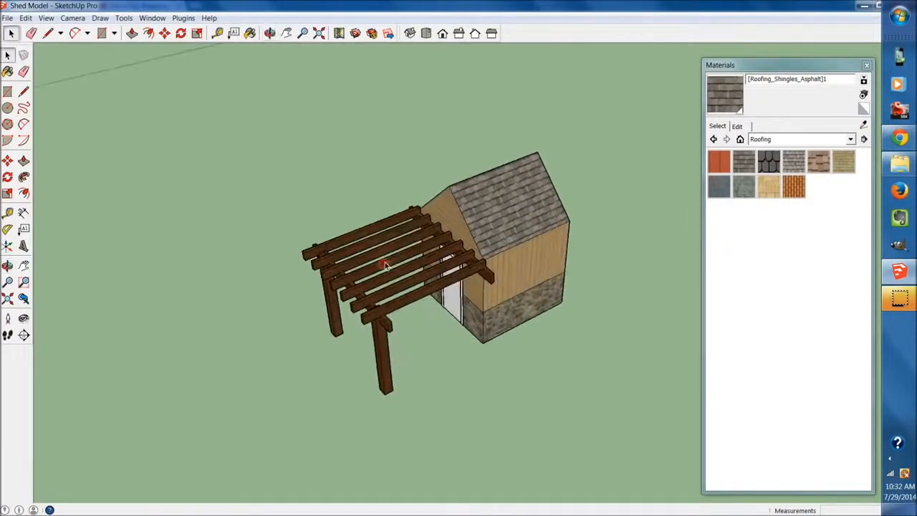